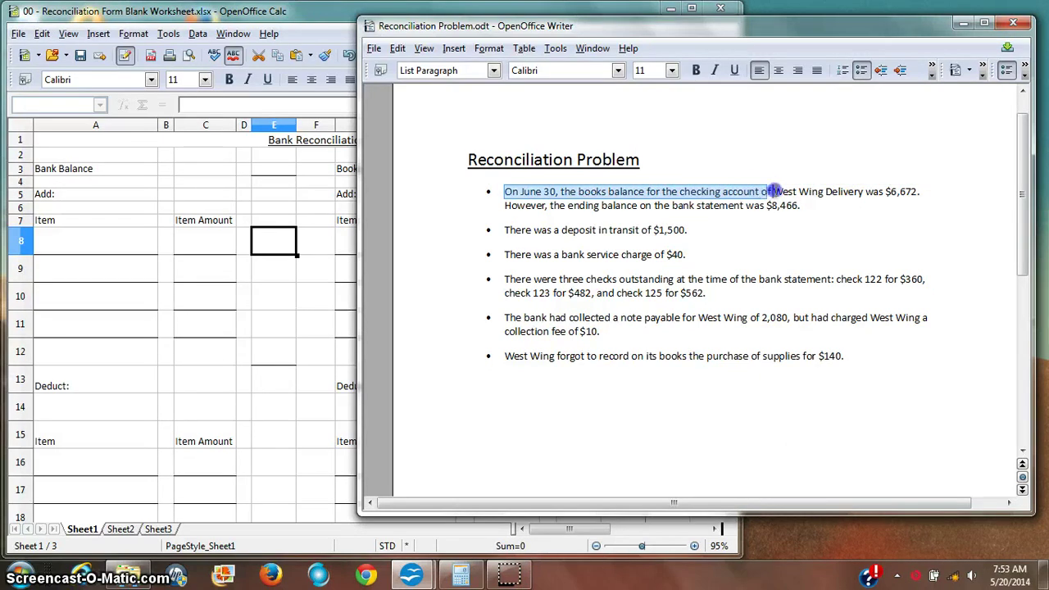
# - Enter the June 30 books balance from the reconciliation problem, 6672, in cell K3 of the worksheet
pyautogui.moveTo(822, 184); pyautogui.dragTo(931, 179)
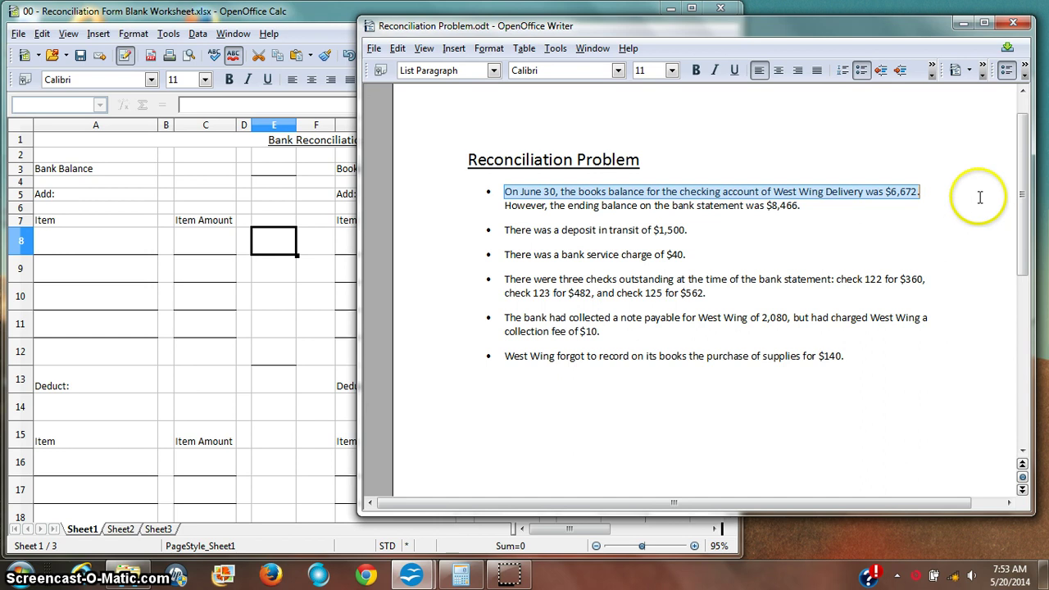
pyautogui.click(587, 190)
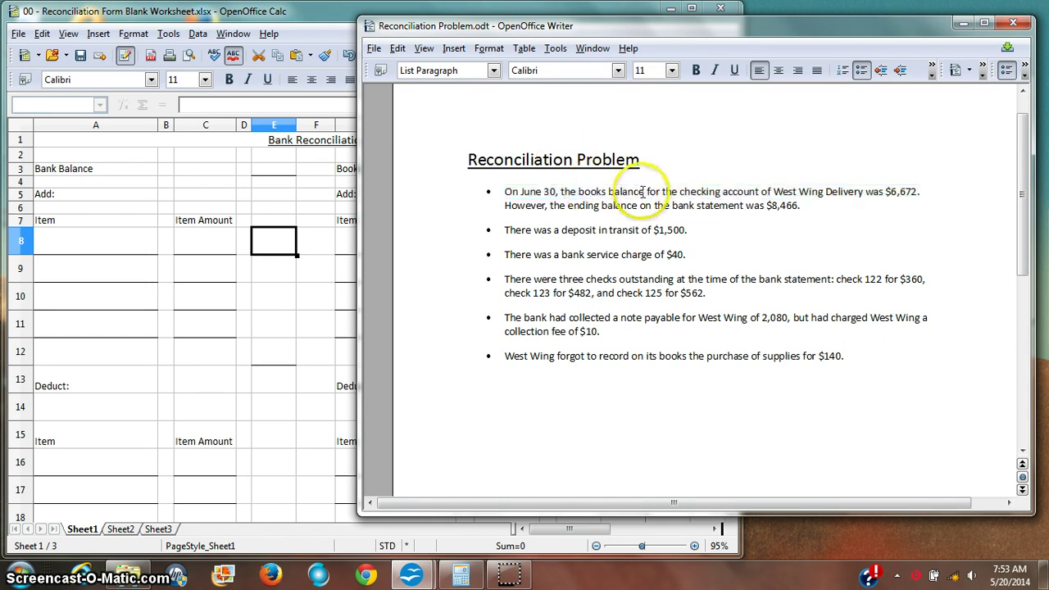
pyautogui.moveTo(645, 192); pyautogui.dragTo(622, 191)
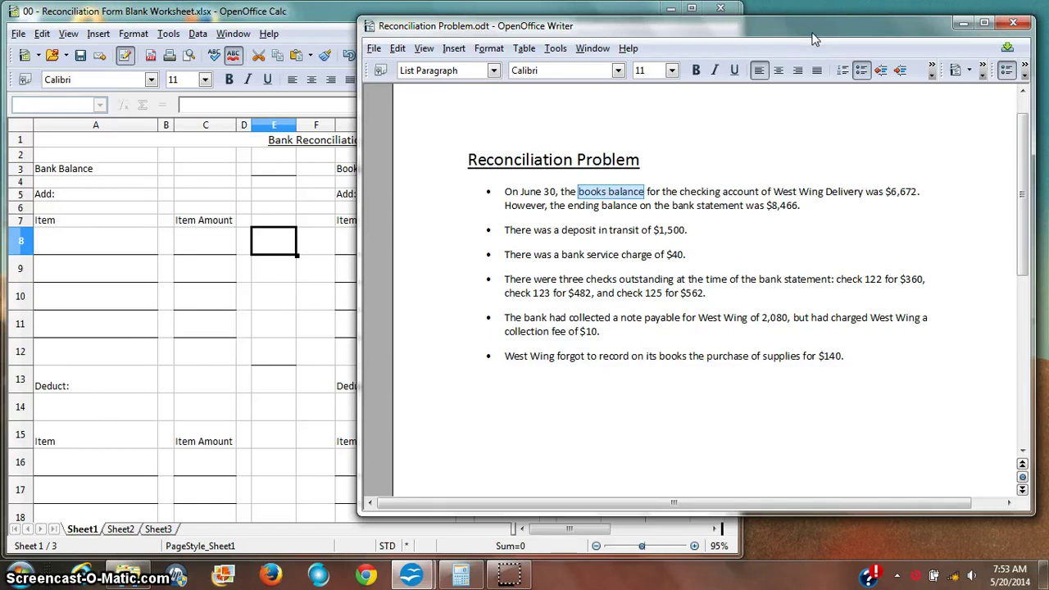
pyautogui.click(915, 192)
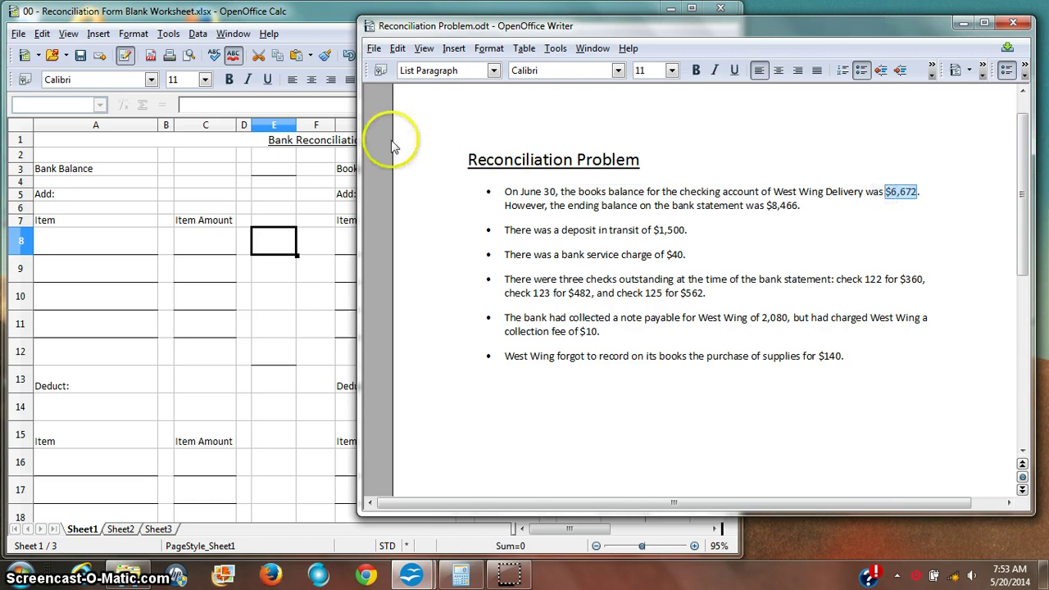
pyautogui.click(354, 174)
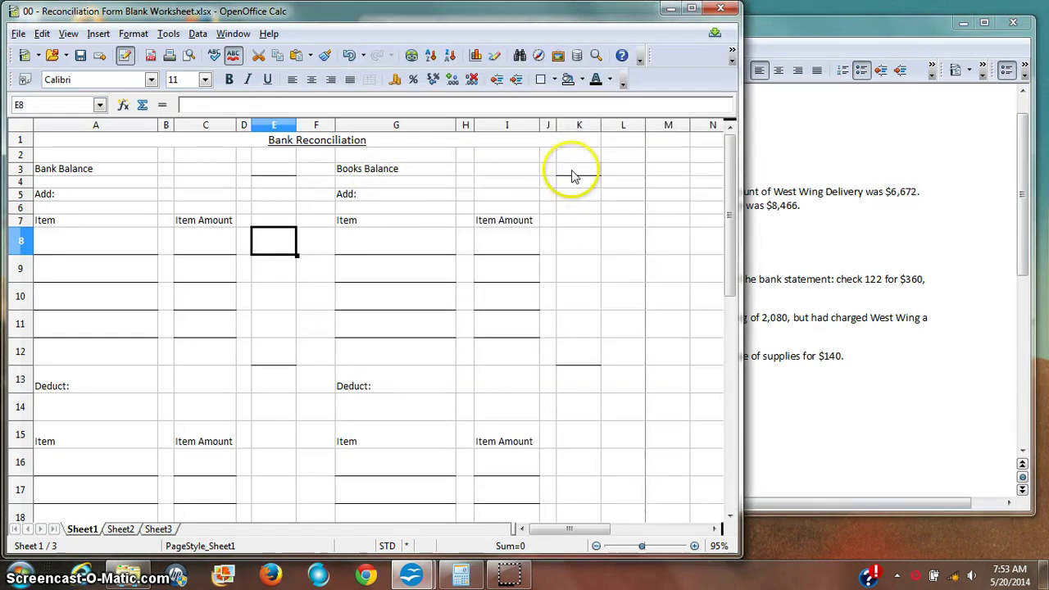
pyautogui.click(574, 176)
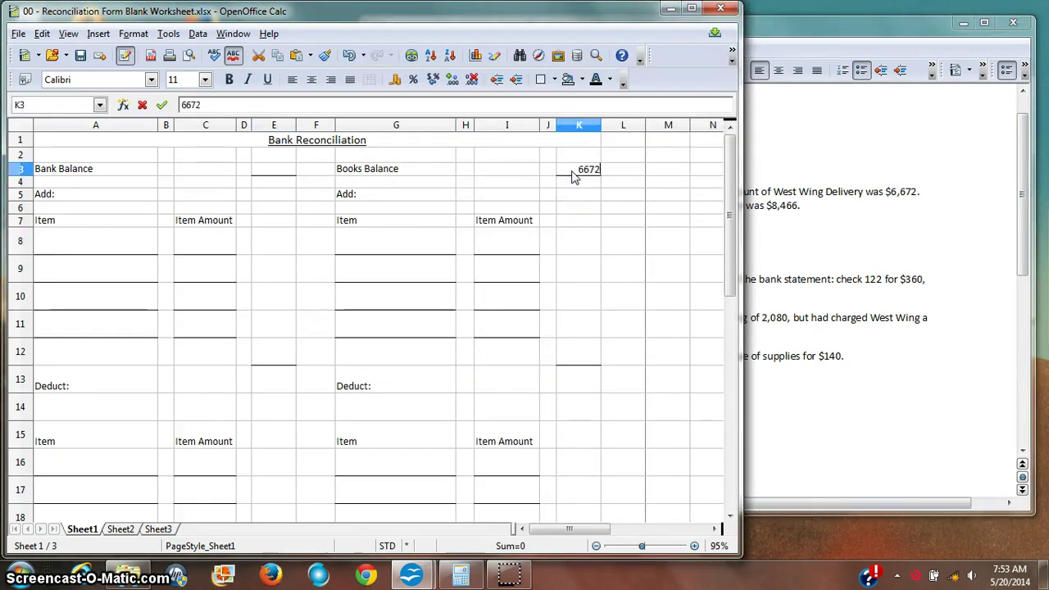
pyautogui.press('Return')
# - Enter the ending bank statement balance from the problem, 8466, as the Bank Balance in cell E3
pyautogui.click(919, 210)
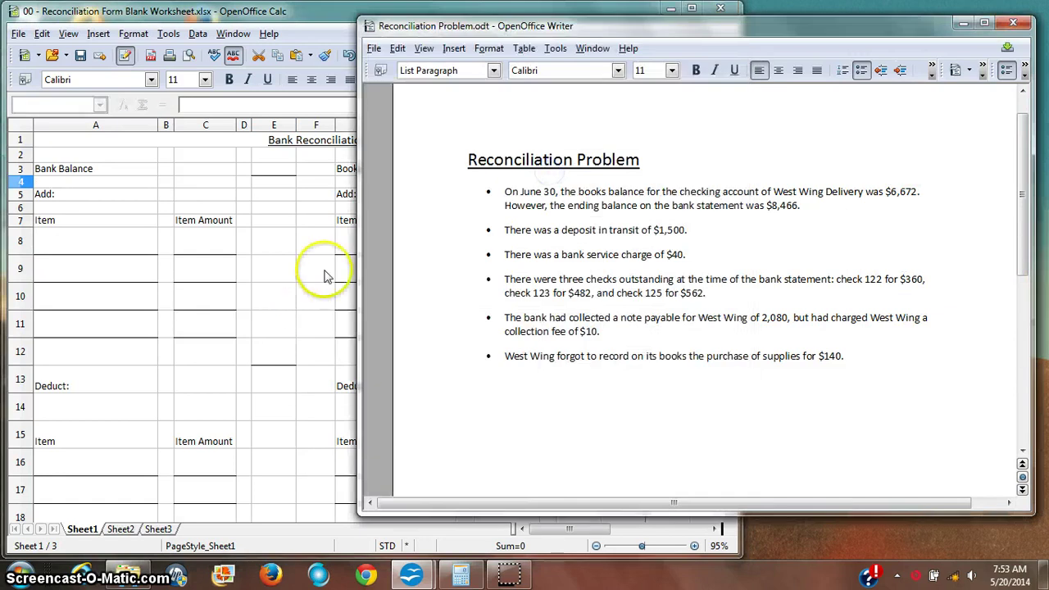
pyautogui.moveTo(506, 206); pyautogui.dragTo(648, 206)
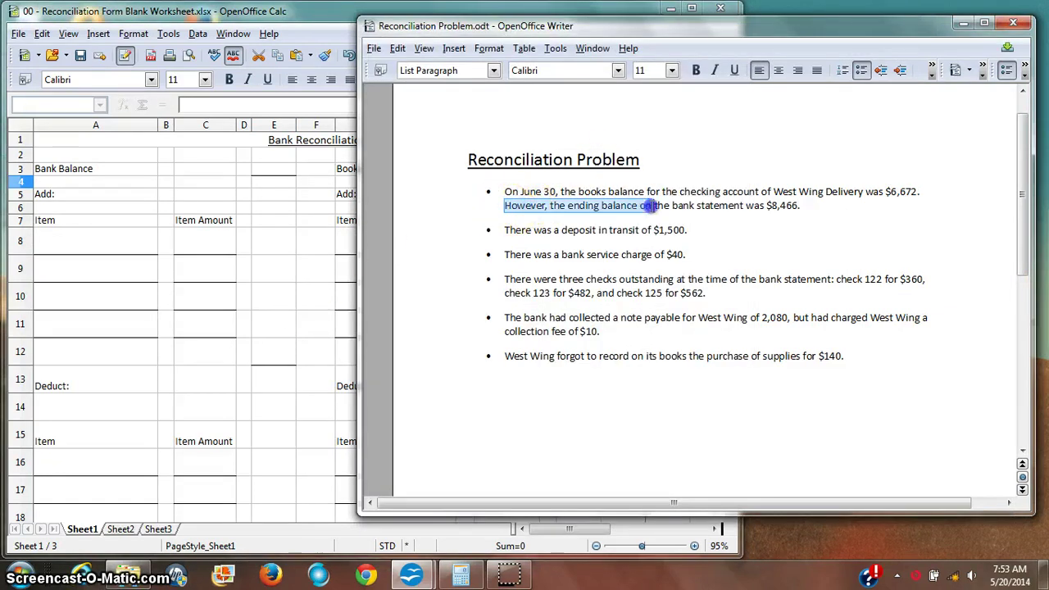
pyautogui.moveTo(762, 202); pyautogui.dragTo(810, 237)
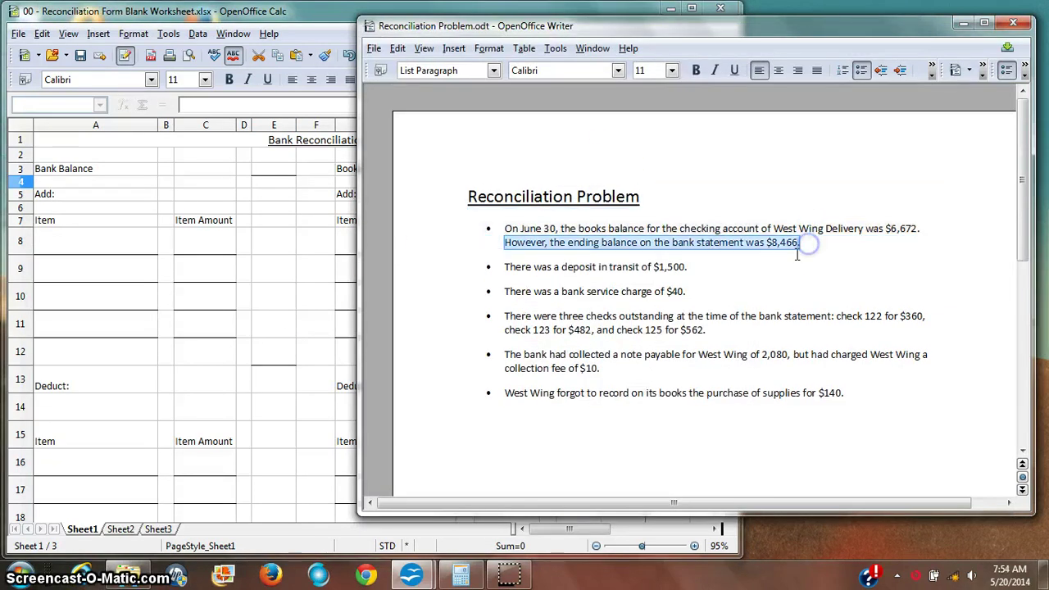
pyautogui.click(273, 171)
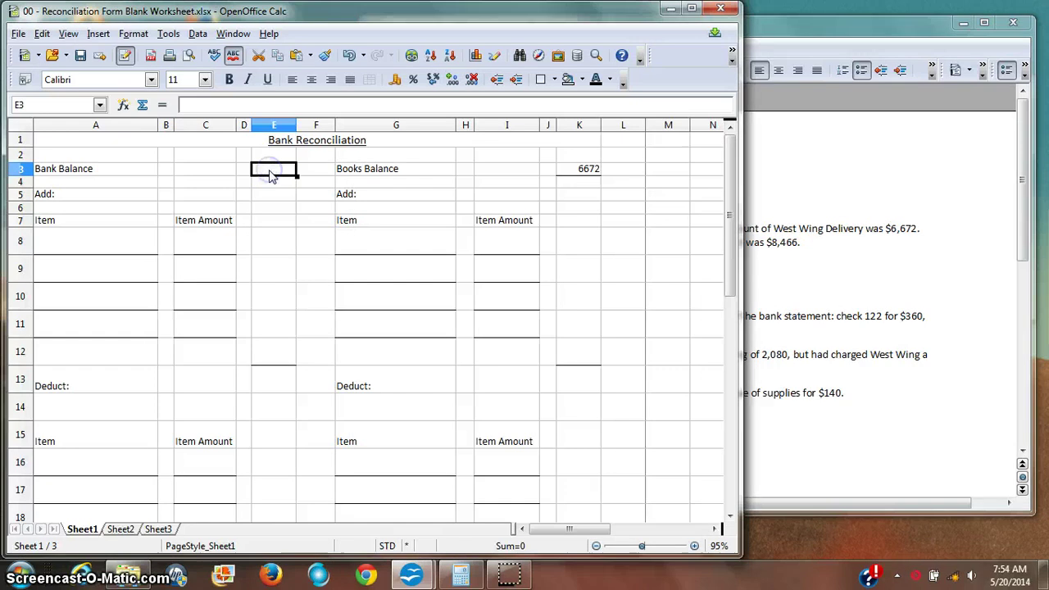
pyautogui.write('8466')
pyautogui.press('Return')
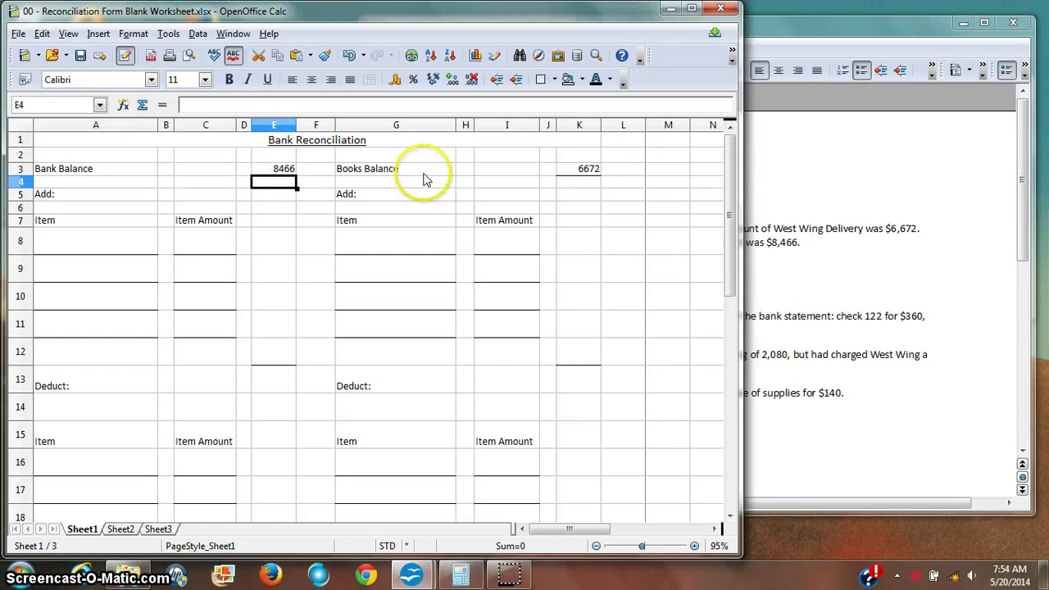
# - Check the bank and books balances in the worksheet against the first bullet of the reconciliation problem
pyautogui.click(594, 170)
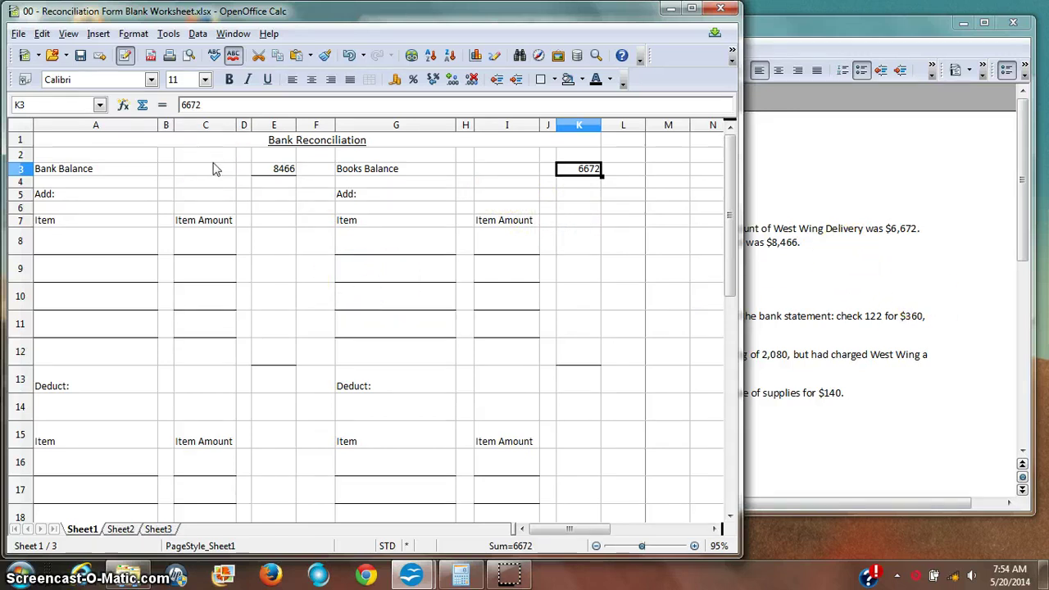
pyautogui.moveTo(257, 169); pyautogui.dragTo(259, 182)
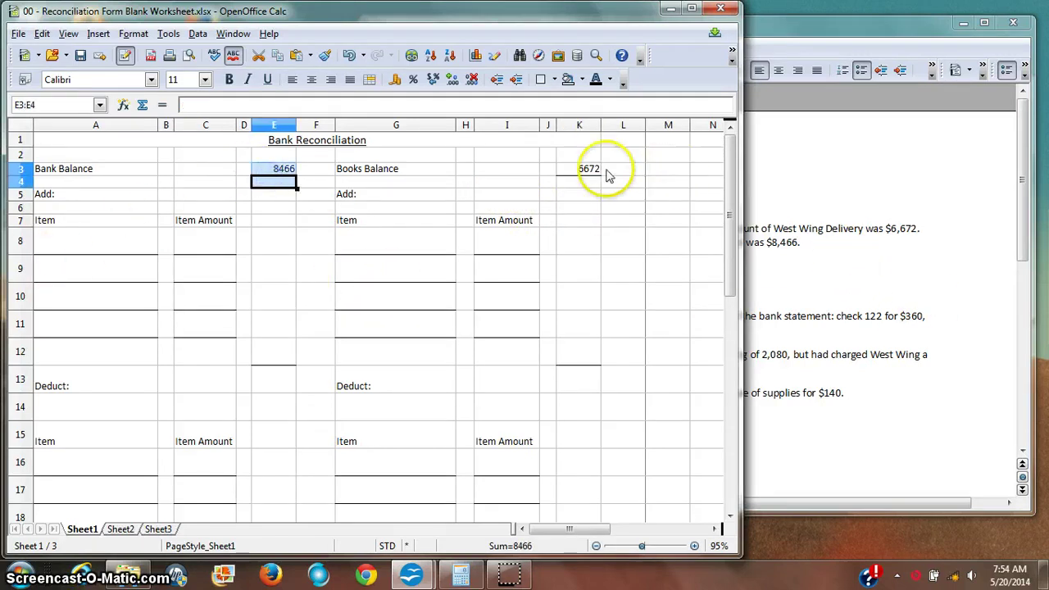
pyautogui.moveTo(585, 170); pyautogui.dragTo(577, 198)
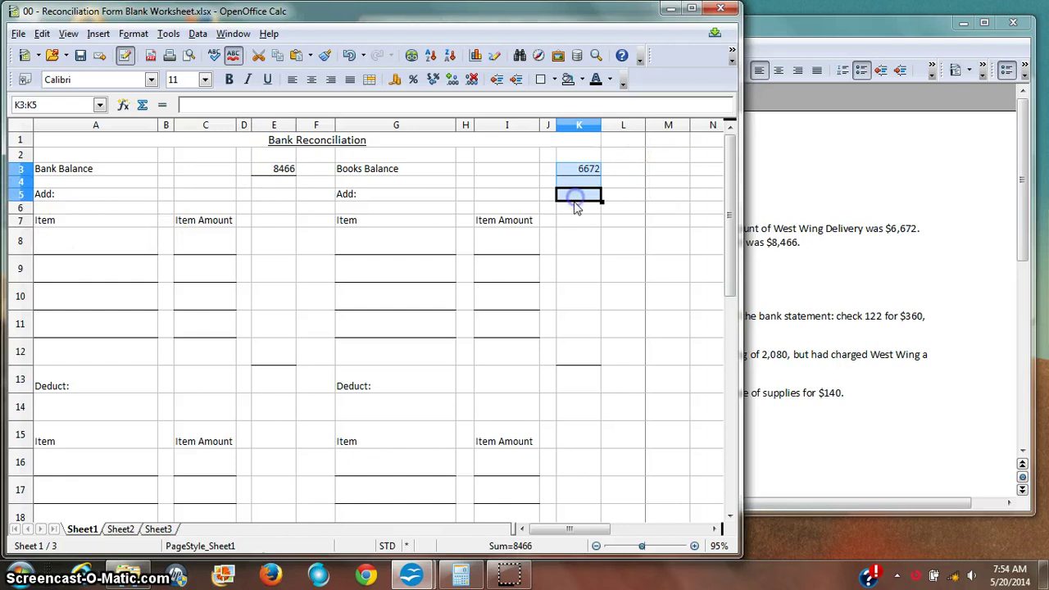
pyautogui.click(653, 195)
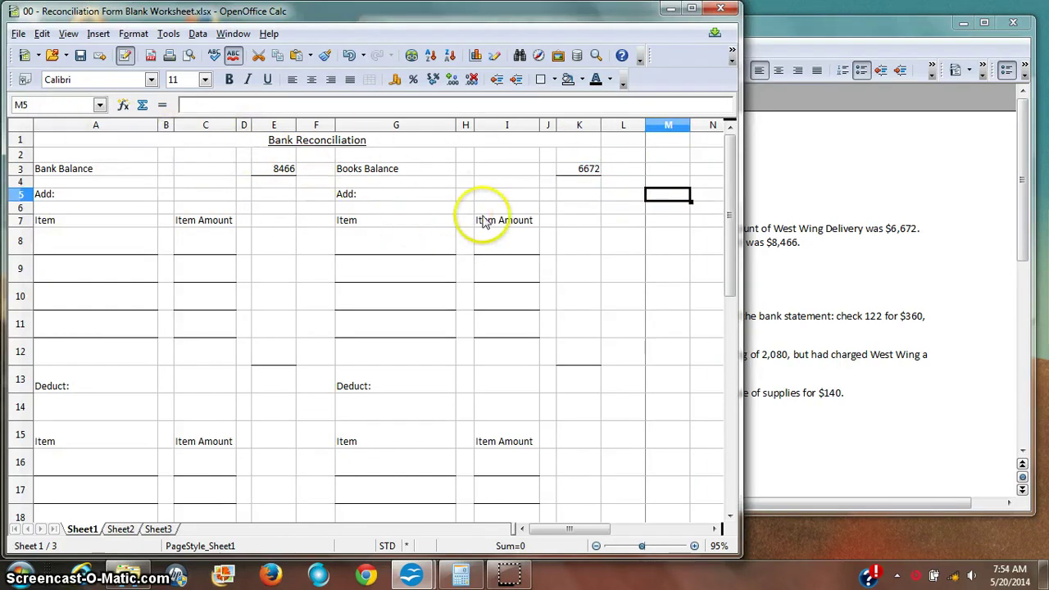
pyautogui.click(304, 206)
pyautogui.click(849, 217)
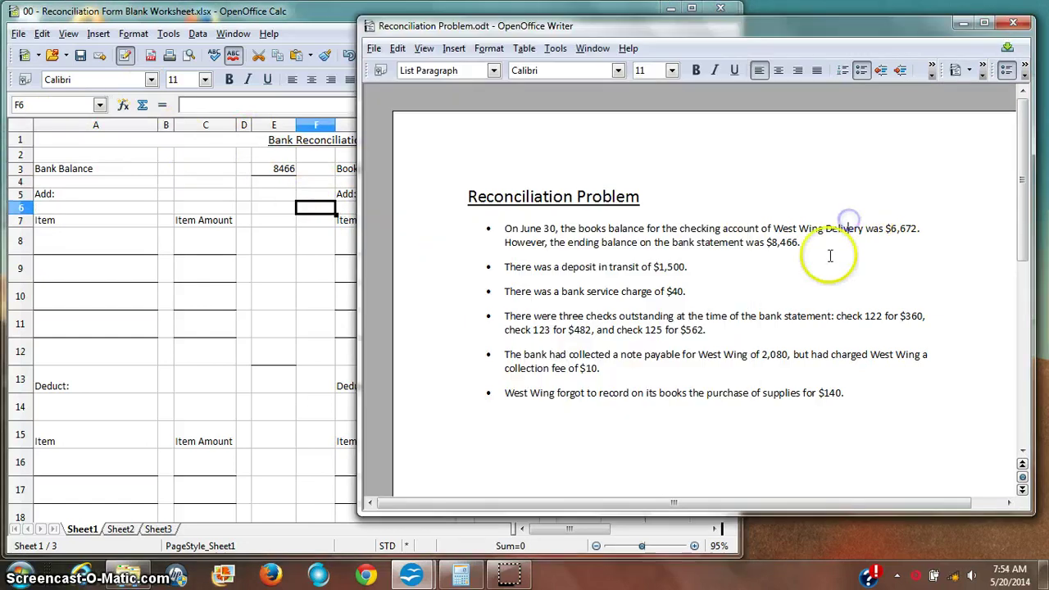
pyautogui.moveTo(801, 242); pyautogui.dragTo(484, 226)
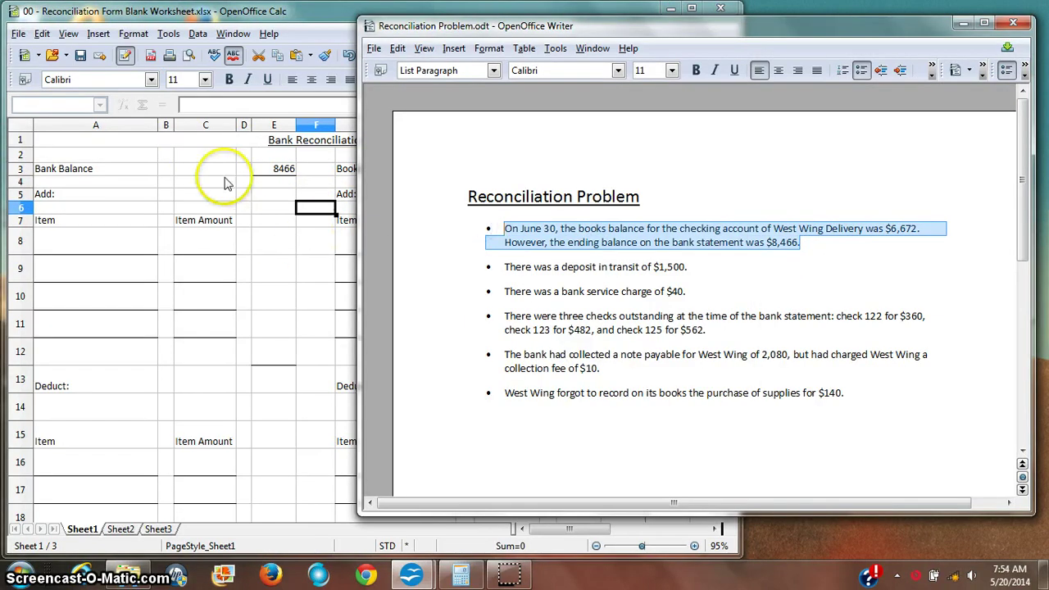
pyautogui.click(541, 229)
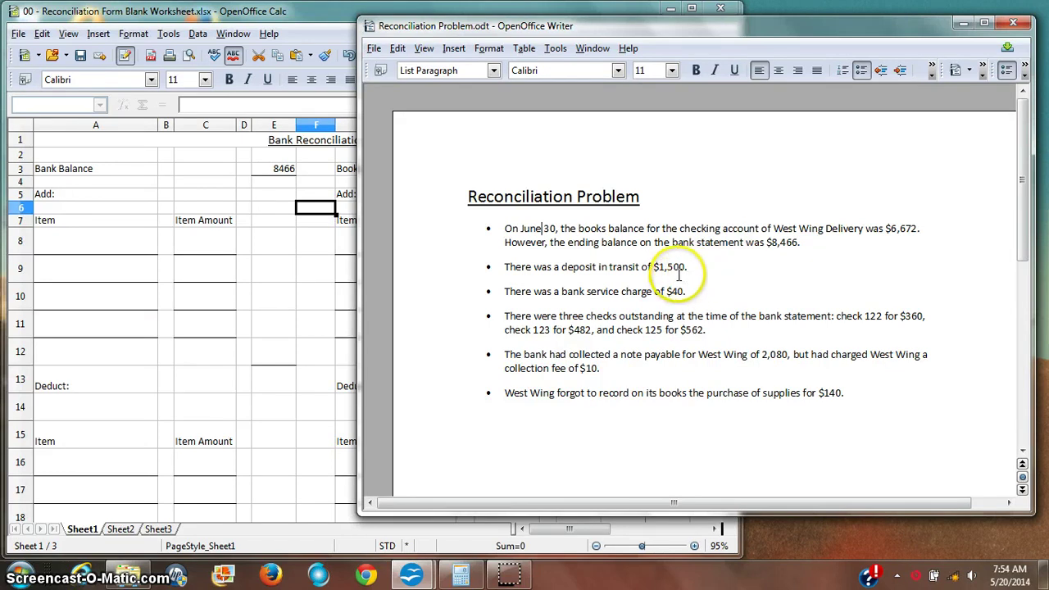
# - Read the deposit in transit bullet and move the problem document's window aside to uncover more of the worksheet
pyautogui.moveTo(692, 269); pyautogui.dragTo(506, 264)
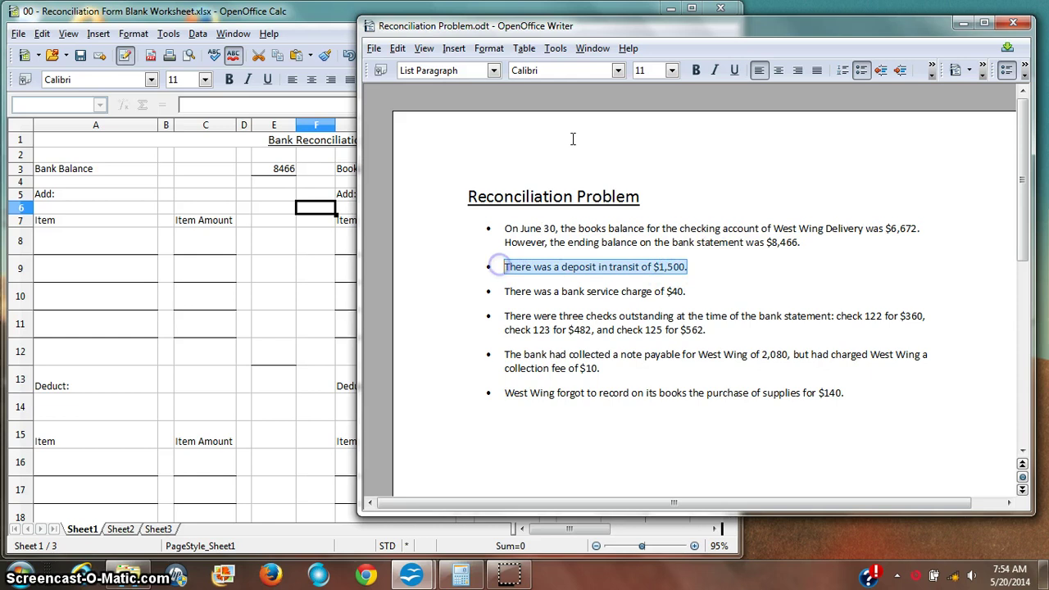
pyautogui.click(190, 238)
pyautogui.moveTo(767, 20); pyautogui.dragTo(877, 18)
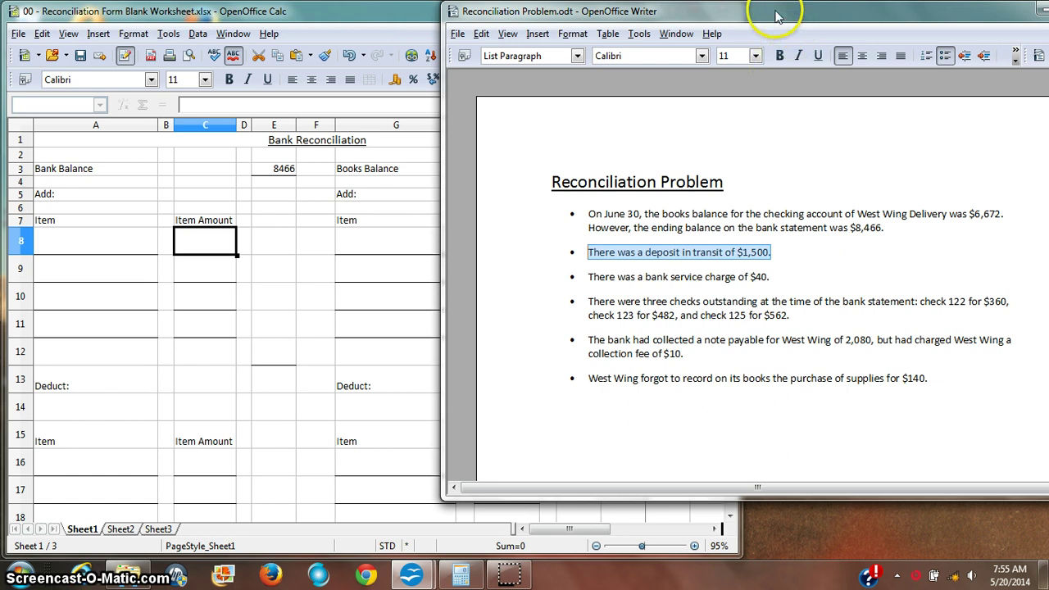
pyautogui.moveTo(726, 16); pyautogui.dragTo(884, 22)
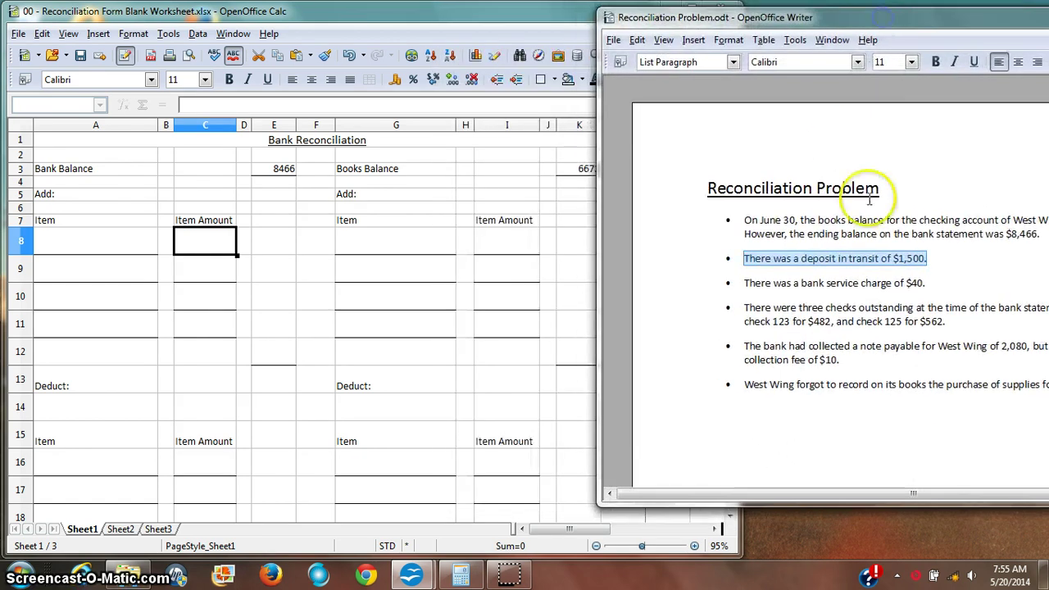
# - Record the deposit in transit as the first bank-side addition, with "Deposit in Transit" in A8 and 1500 in C8
pyautogui.click(947, 260)
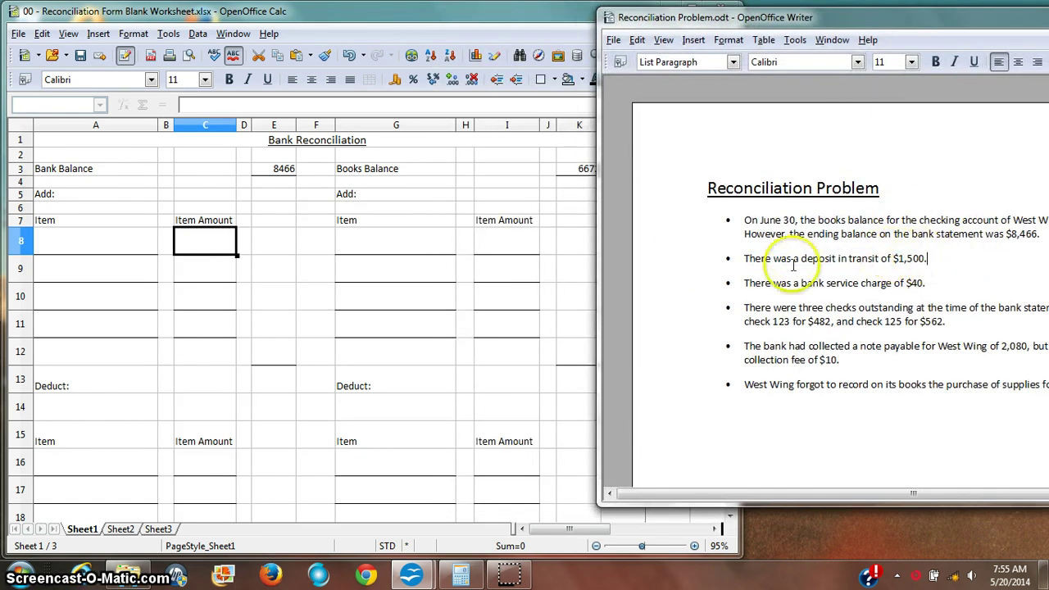
pyautogui.moveTo(743, 258); pyautogui.dragTo(949, 261)
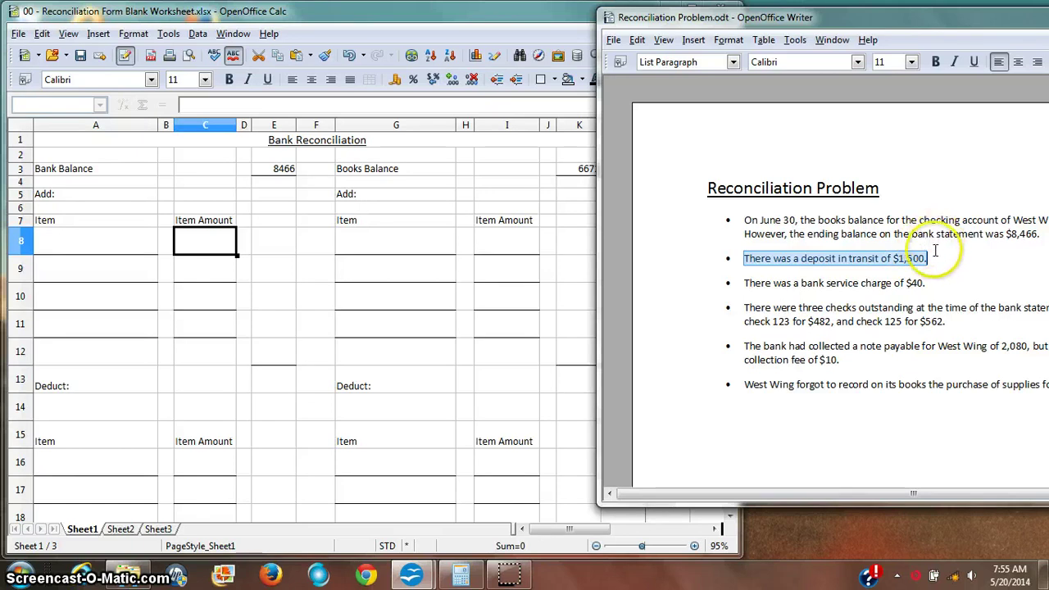
pyautogui.click(301, 276)
pyautogui.click(103, 246)
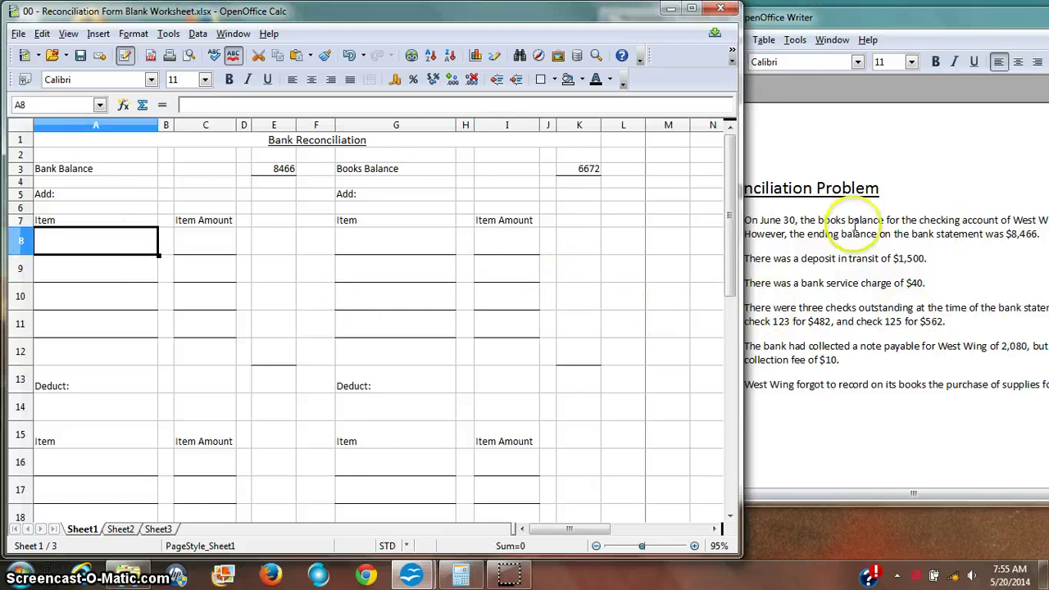
pyautogui.click(868, 259)
pyautogui.moveTo(928, 258); pyautogui.dragTo(740, 262)
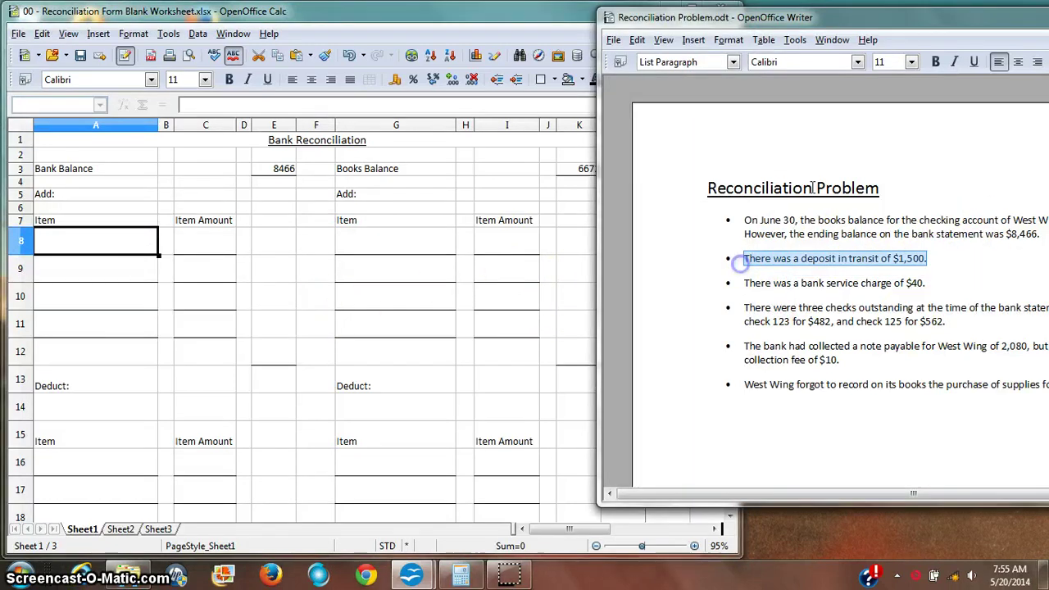
pyautogui.click(119, 238)
pyautogui.write('/d')
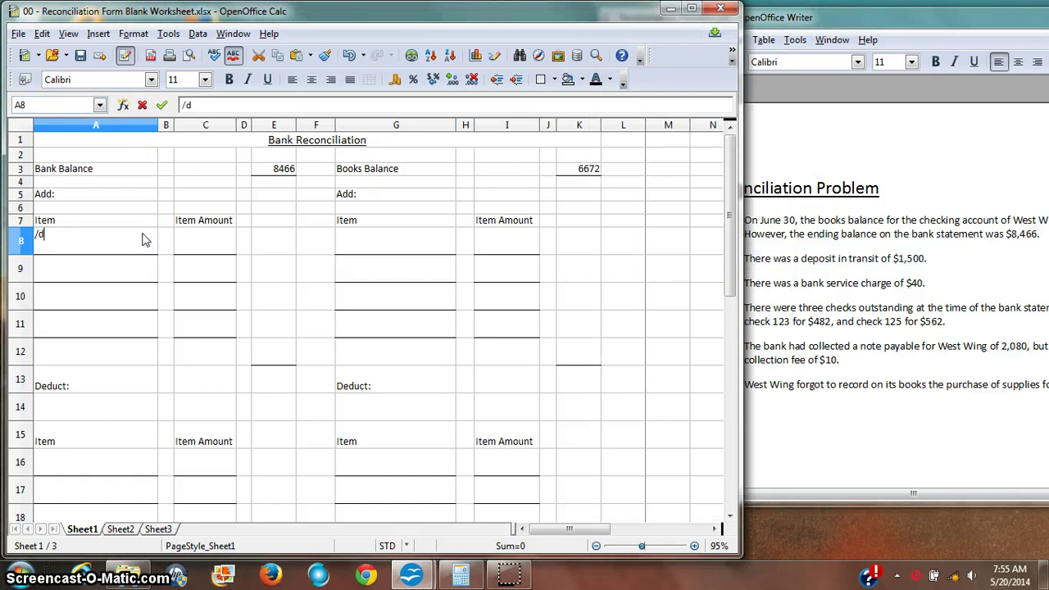
pyautogui.write('Deposit in Transit')
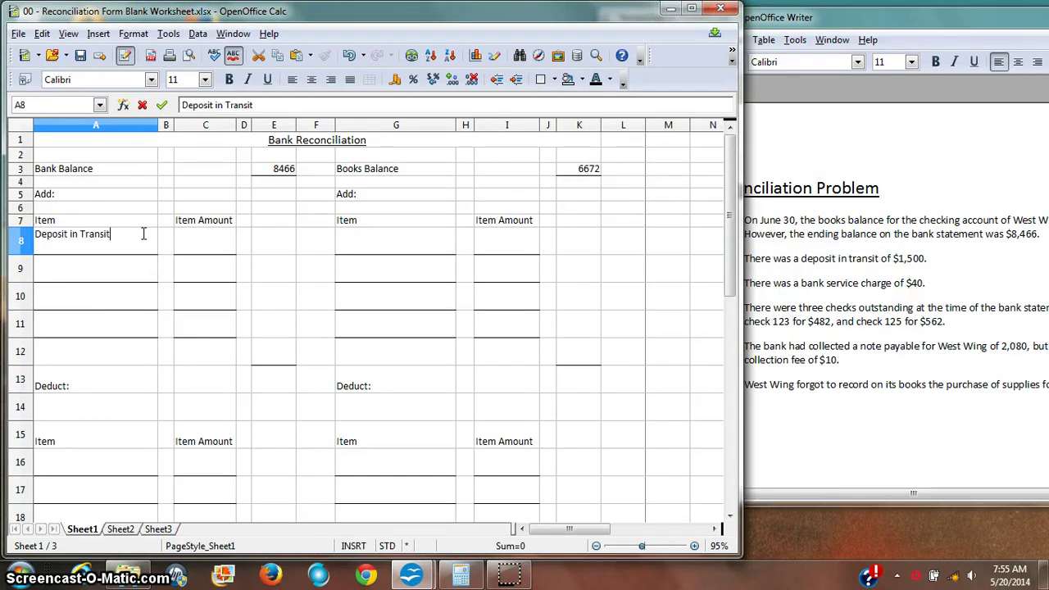
pyautogui.press('Tab')
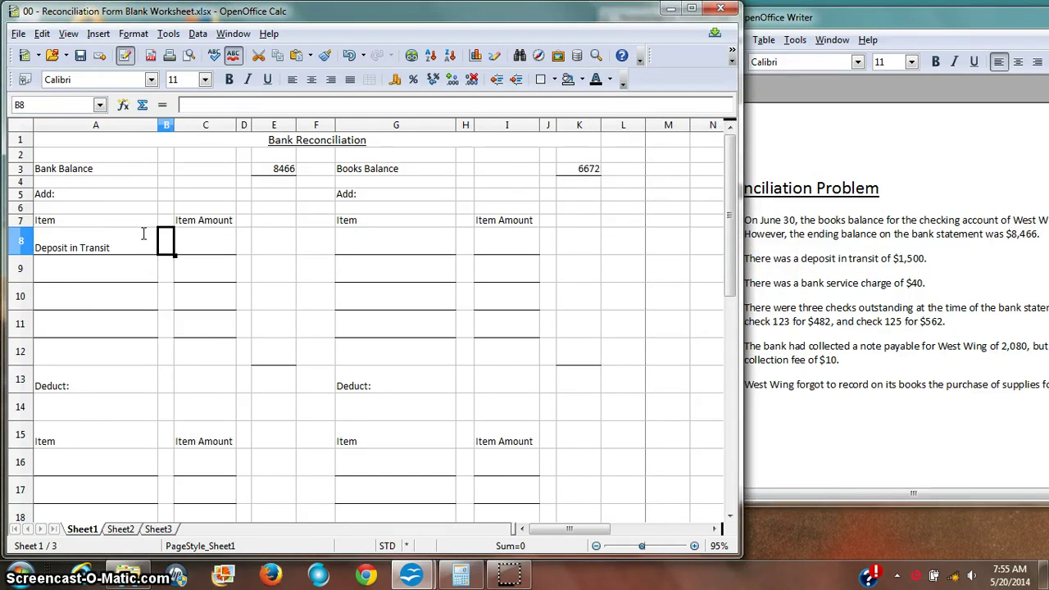
pyautogui.press('Tab')
pyautogui.write('1500')
pyautogui.press('Return')
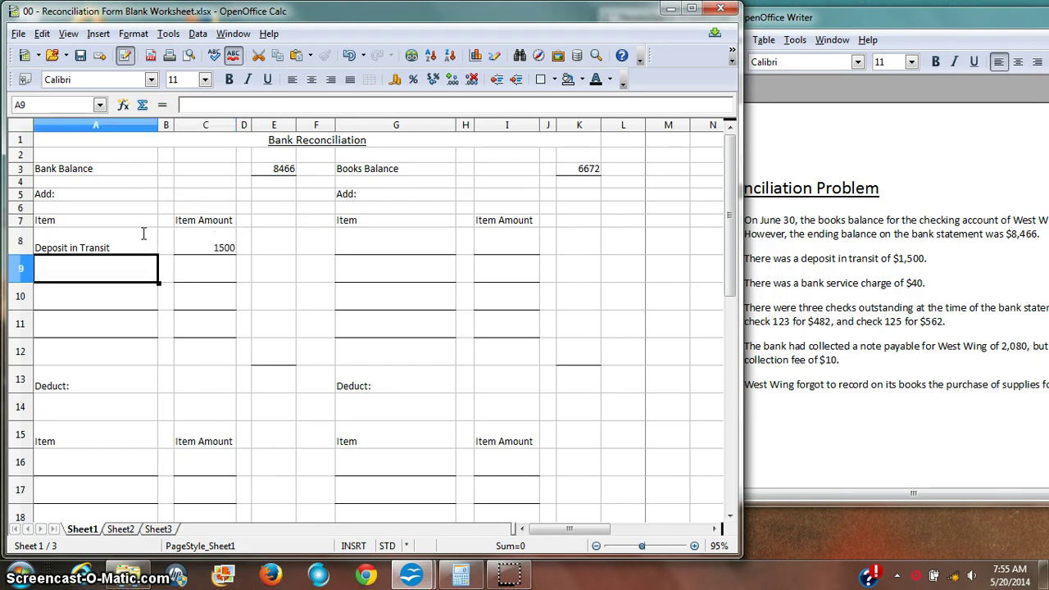
# - Read the bank service charge bullet and examine the worksheet's bank and books sections for where the charge belongs
pyautogui.click(980, 262)
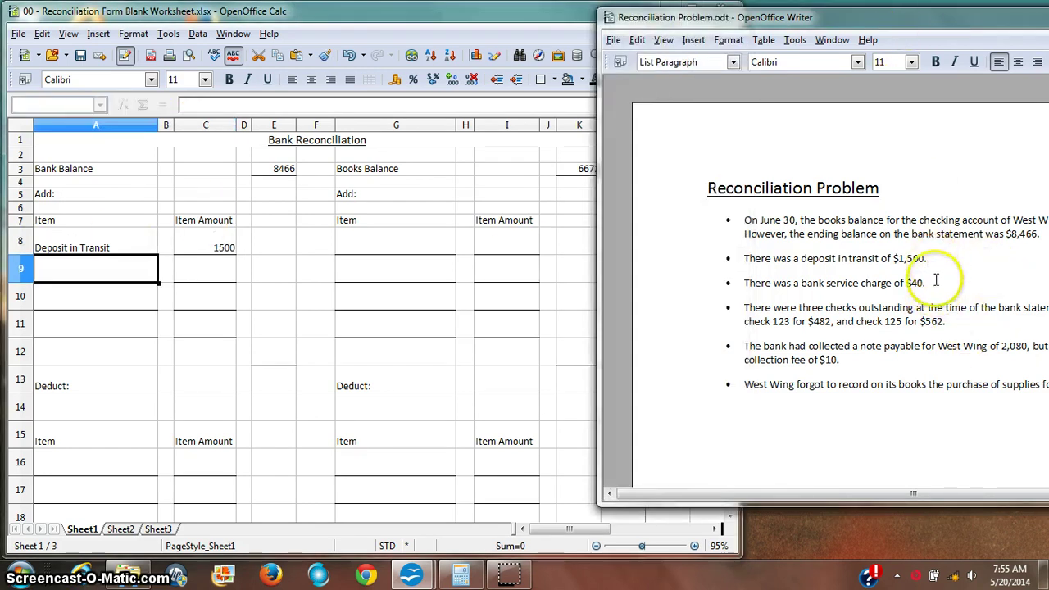
pyautogui.moveTo(928, 283); pyautogui.dragTo(740, 284)
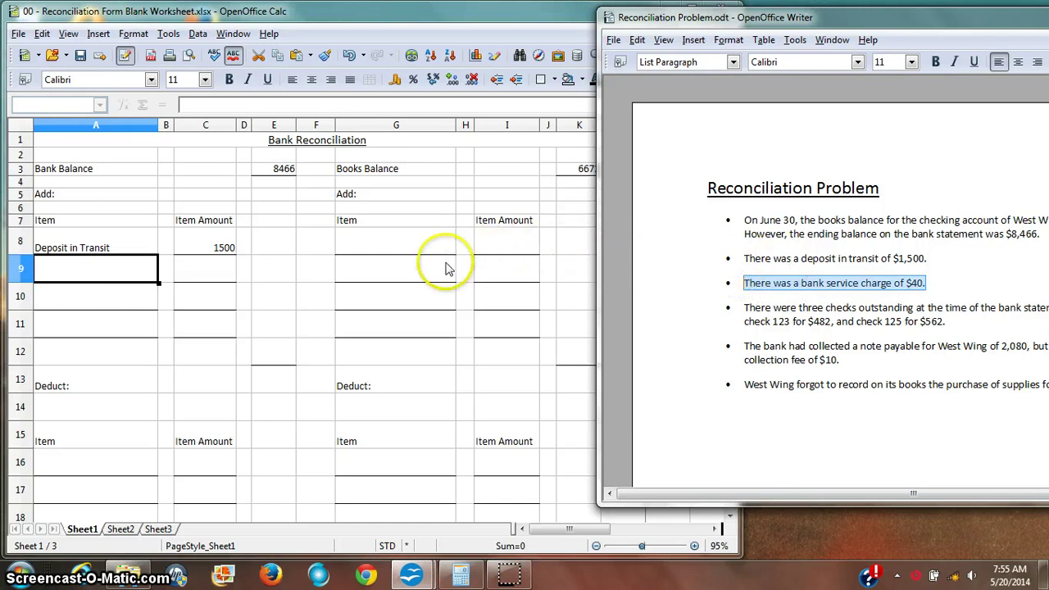
pyautogui.click(406, 270)
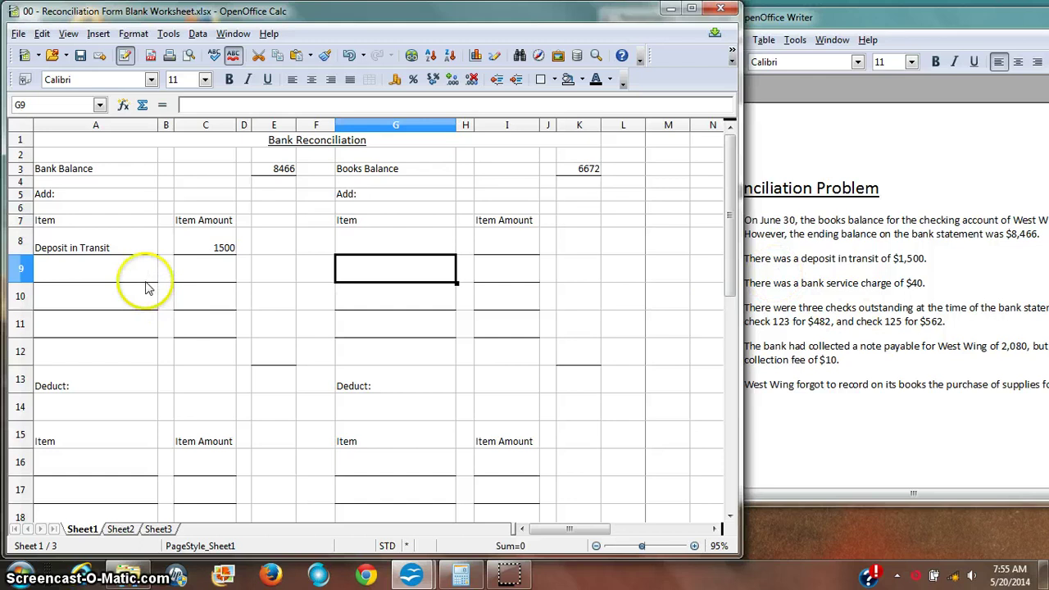
pyautogui.scroll(-1, 146, 279)
pyautogui.scroll(1, 140, 229)
pyautogui.click(74, 174)
pyautogui.moveTo(74, 174); pyautogui.dragTo(275, 176)
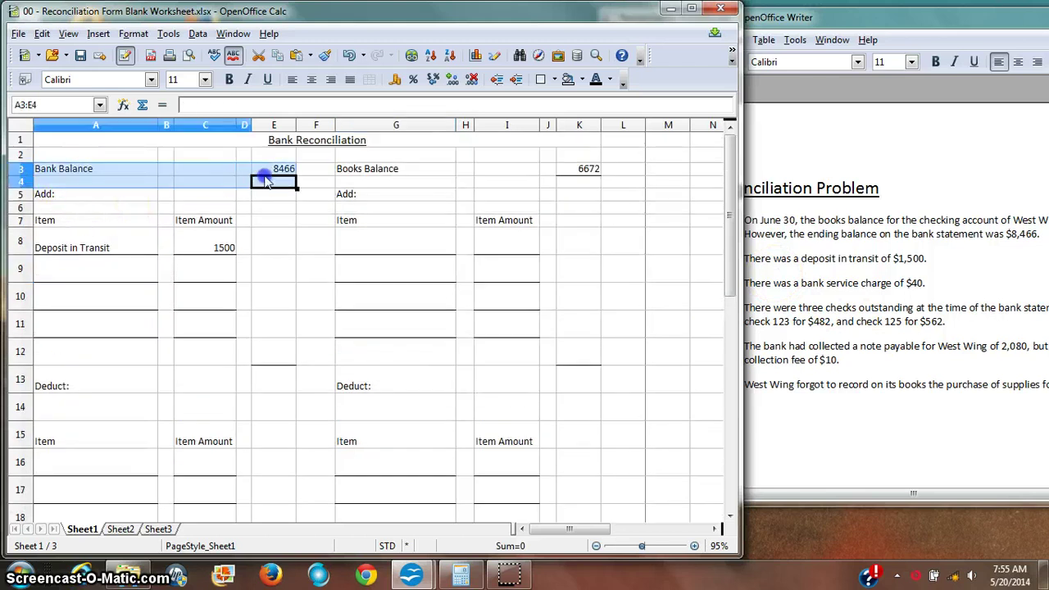
pyautogui.scroll(-1, 229, 250)
pyautogui.scroll(-2, 231, 250)
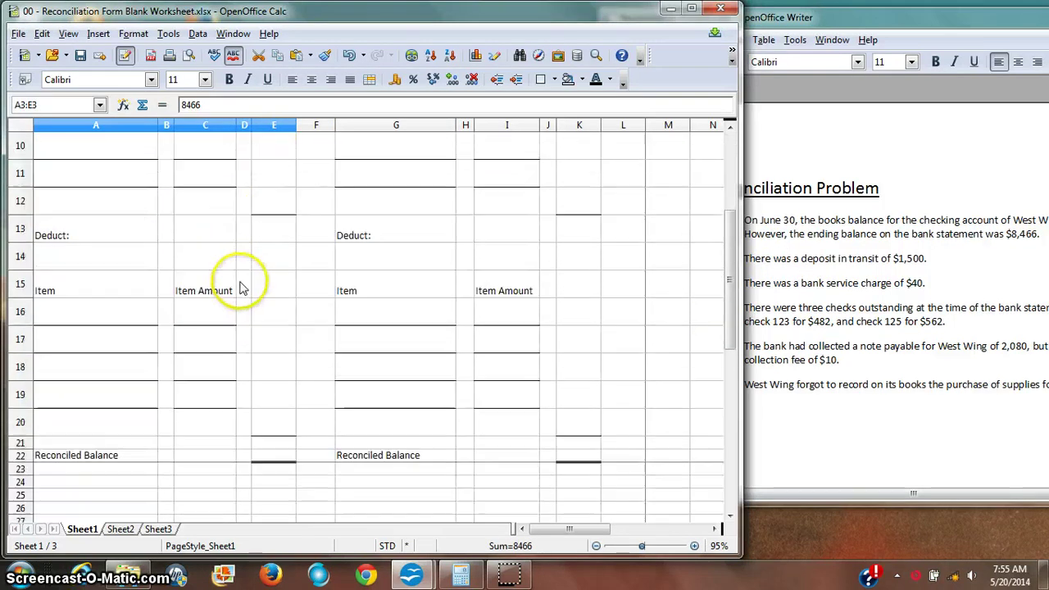
pyautogui.scroll(3, 291, 295)
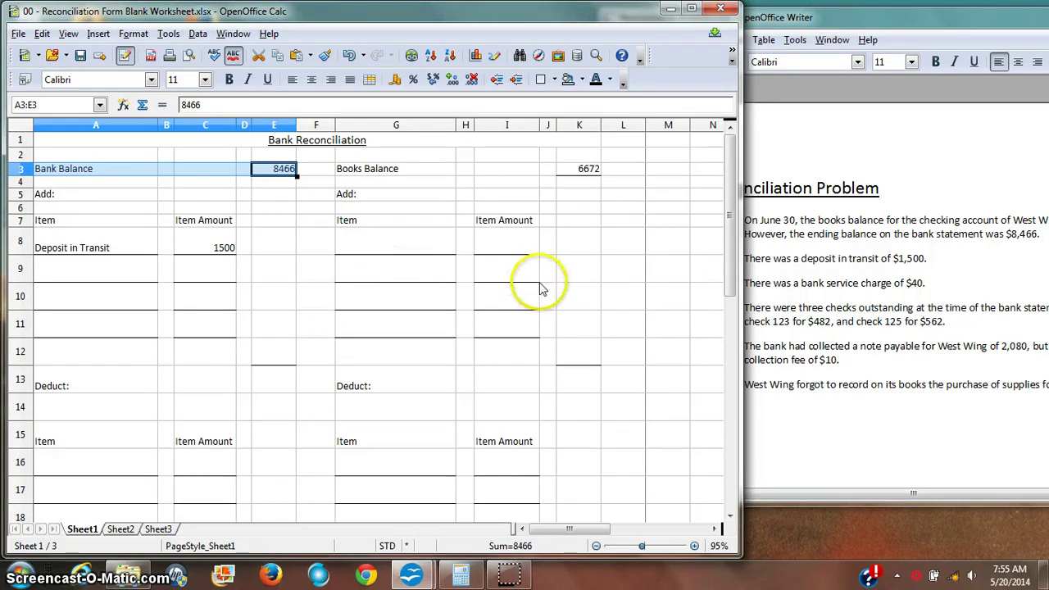
# - Record the bank service charge as the first books-side deduction, with "Bank Service Charge" in G16 and 40 in I16
pyautogui.click(429, 238)
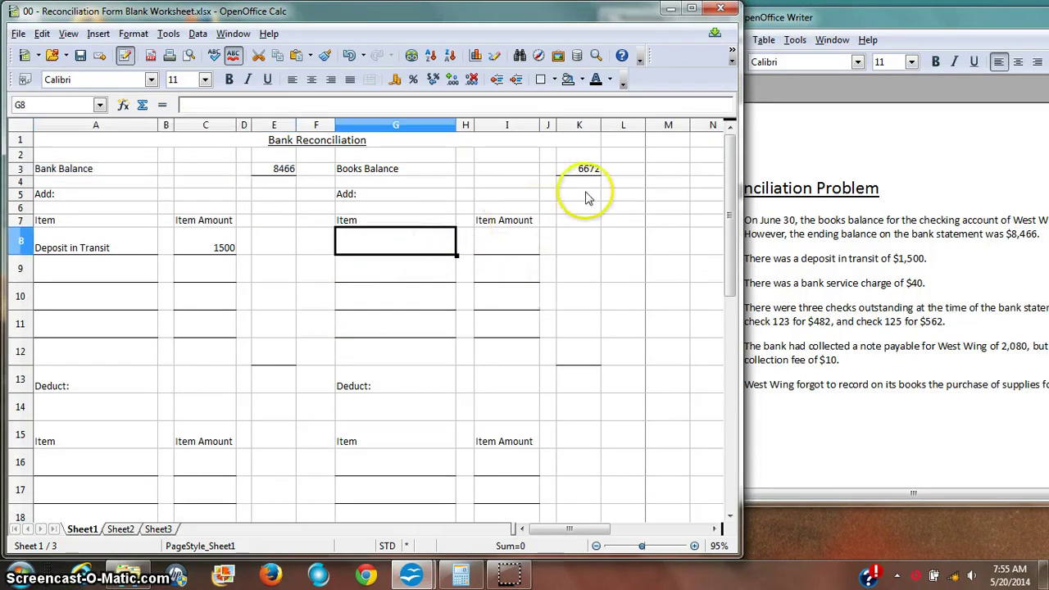
pyautogui.click(871, 286)
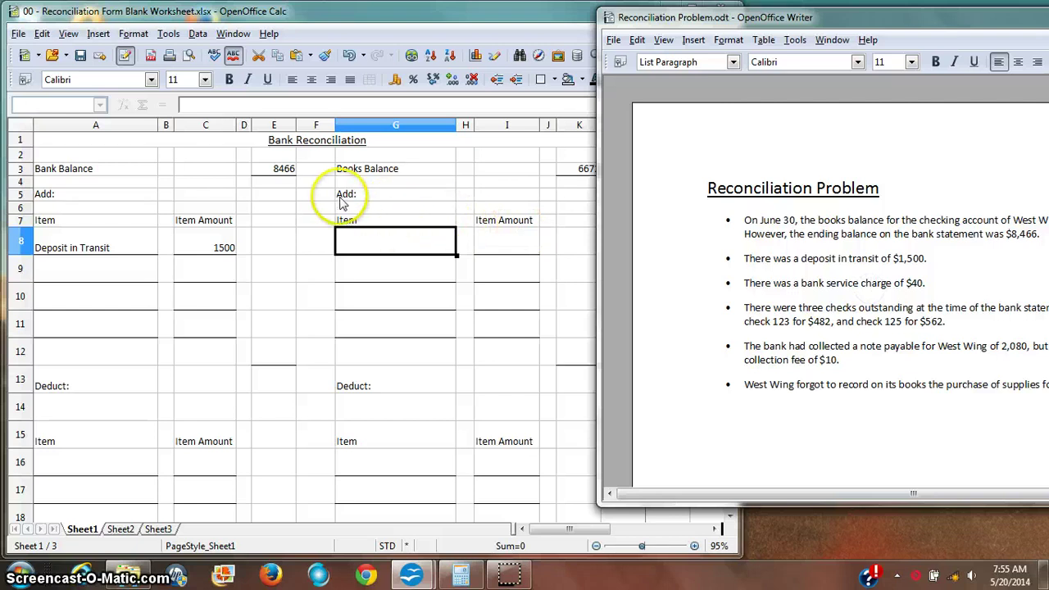
pyautogui.scroll(-3, 415, 314)
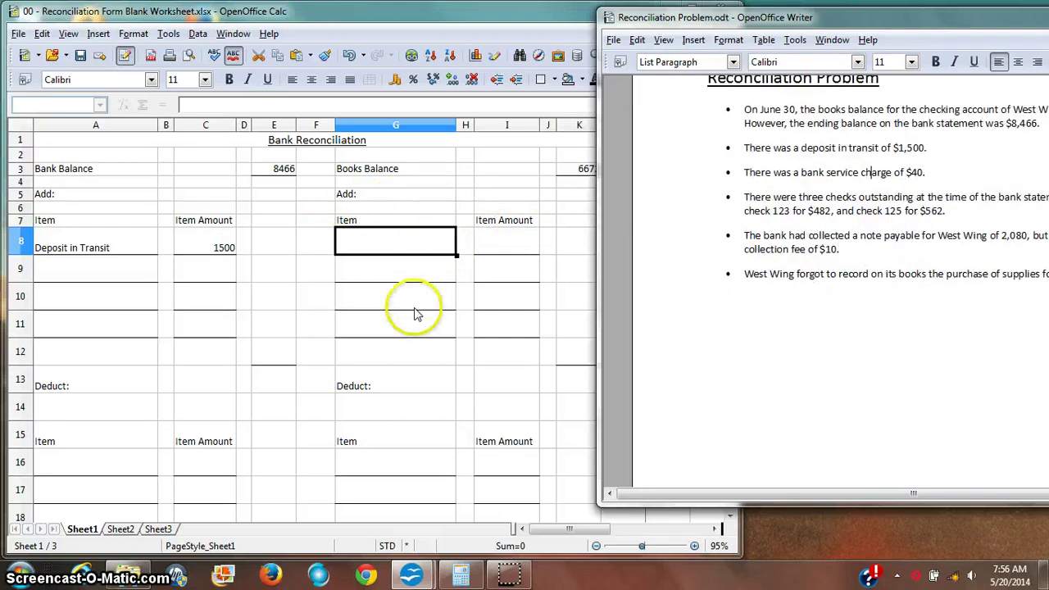
pyautogui.scroll(2, 418, 279)
pyautogui.click(420, 320)
pyautogui.scroll(-2, 417, 345)
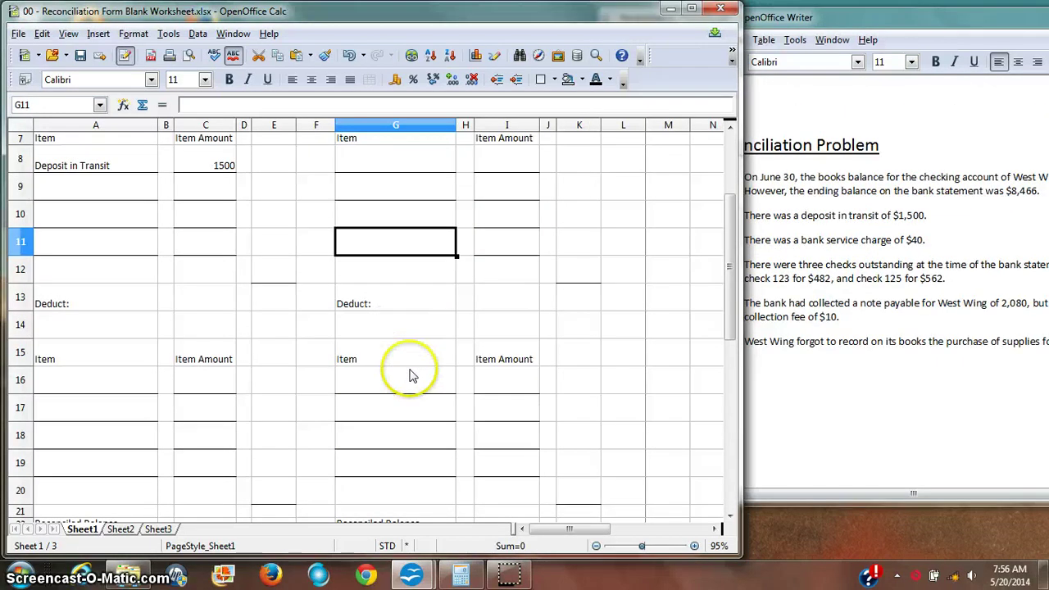
pyautogui.click(414, 377)
pyautogui.write('Bank Service Charge')
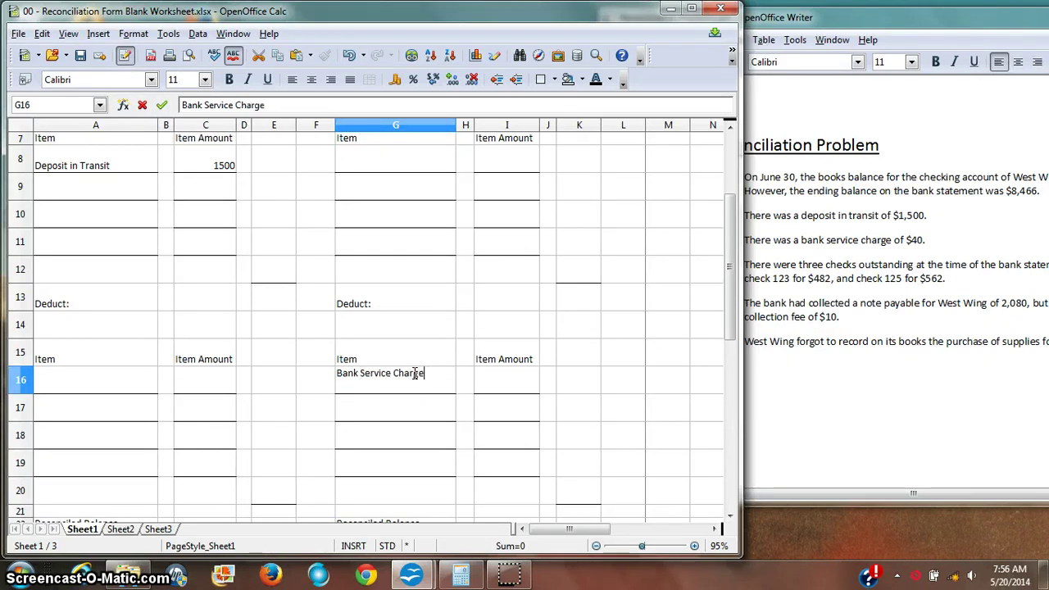
pyautogui.press('Tab')
pyautogui.press('Tab')
pyautogui.write('4')
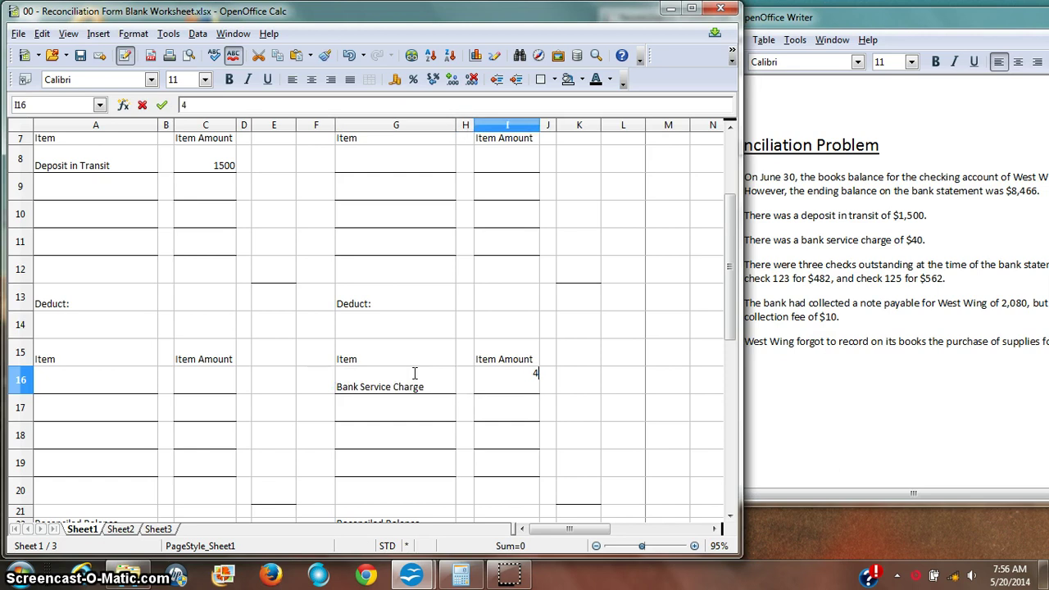
pyautogui.click(565, 297)
pyautogui.scroll(1, 340, 246)
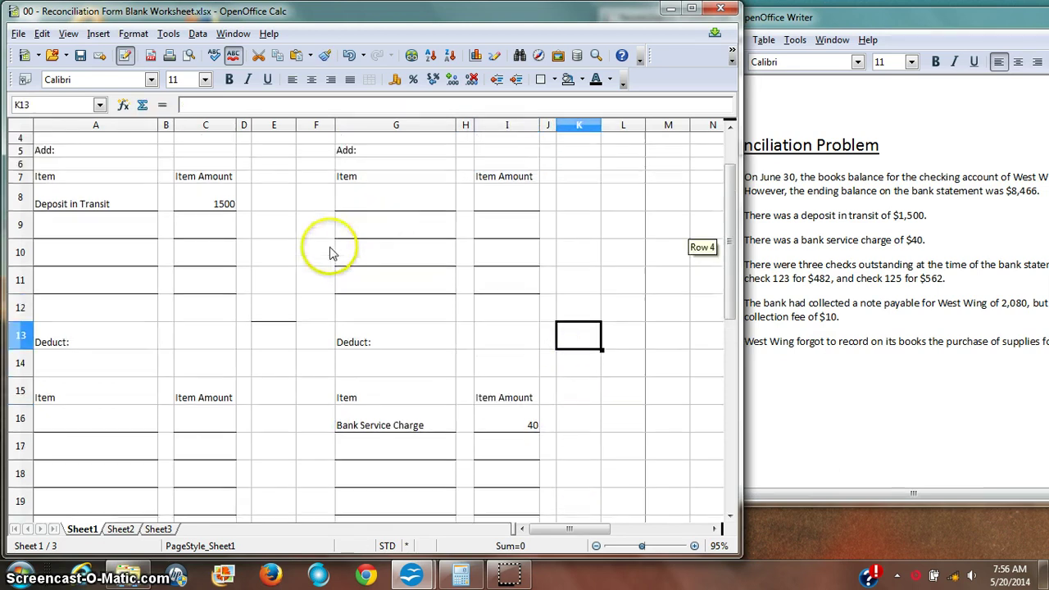
# - Bring the reconciliation problem document in front of the worksheet and switch it to Web Layout
pyautogui.click(918, 241)
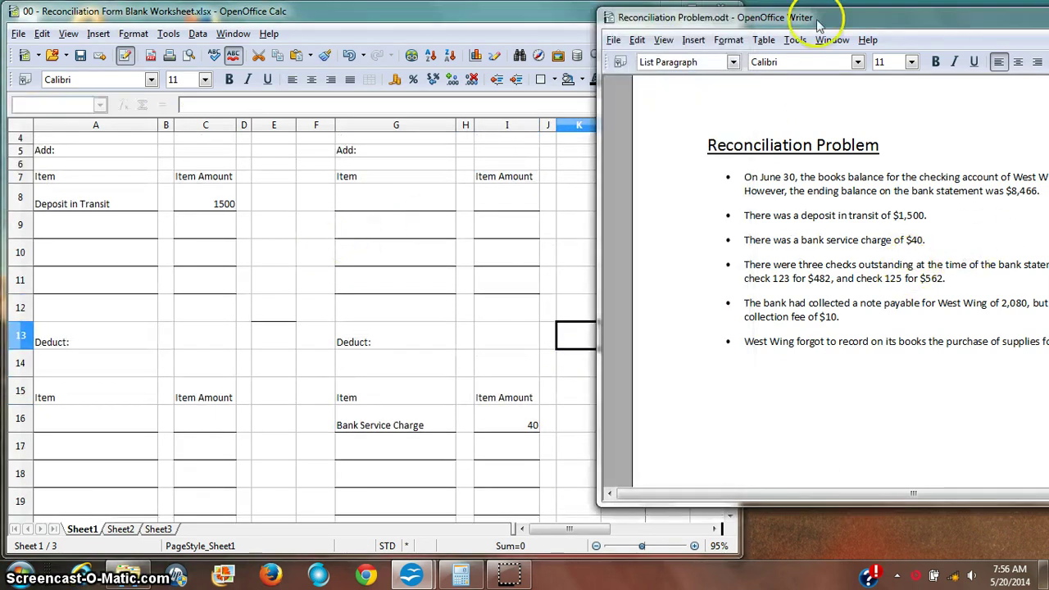
pyautogui.moveTo(765, 18); pyautogui.dragTo(375, 16)
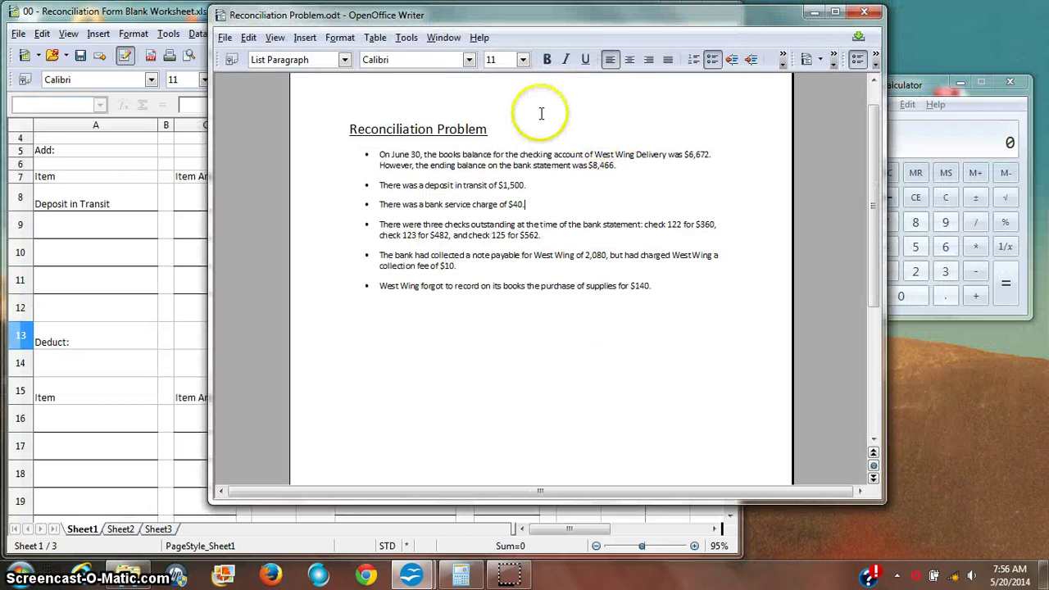
pyautogui.click(274, 37)
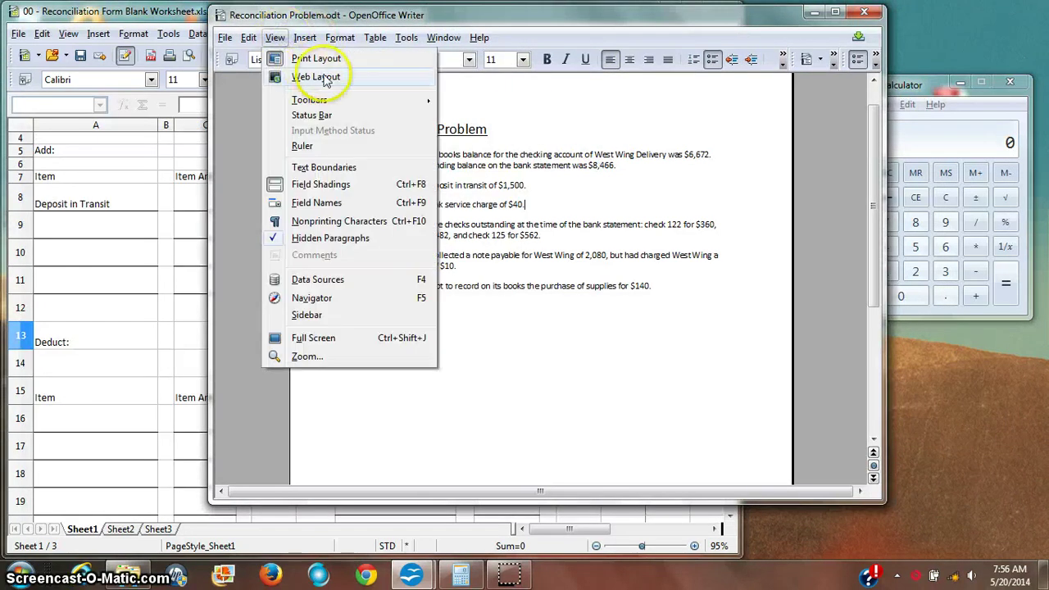
pyautogui.click(316, 76)
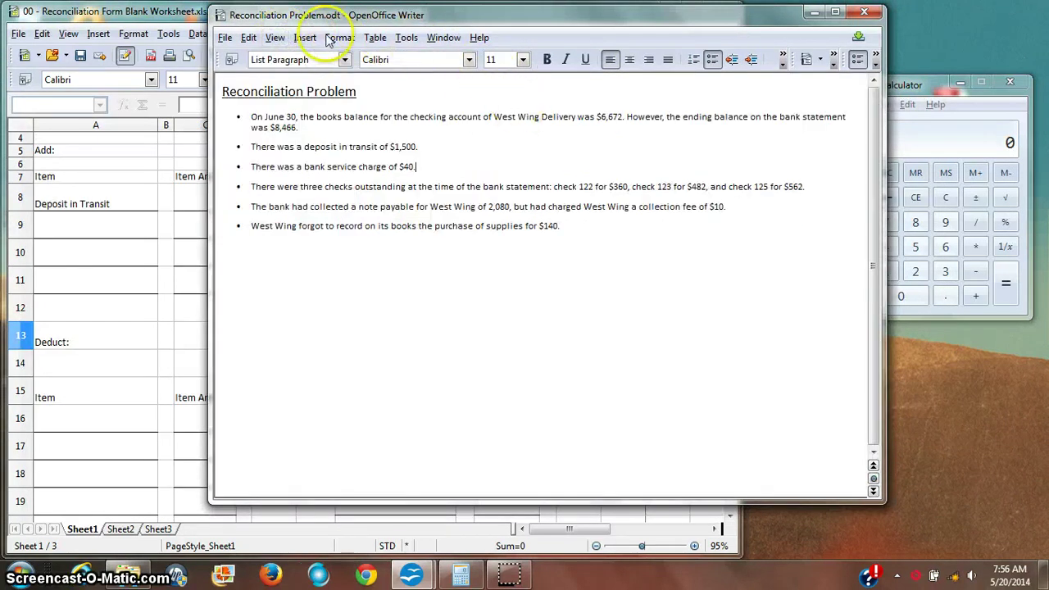
pyautogui.click(276, 37)
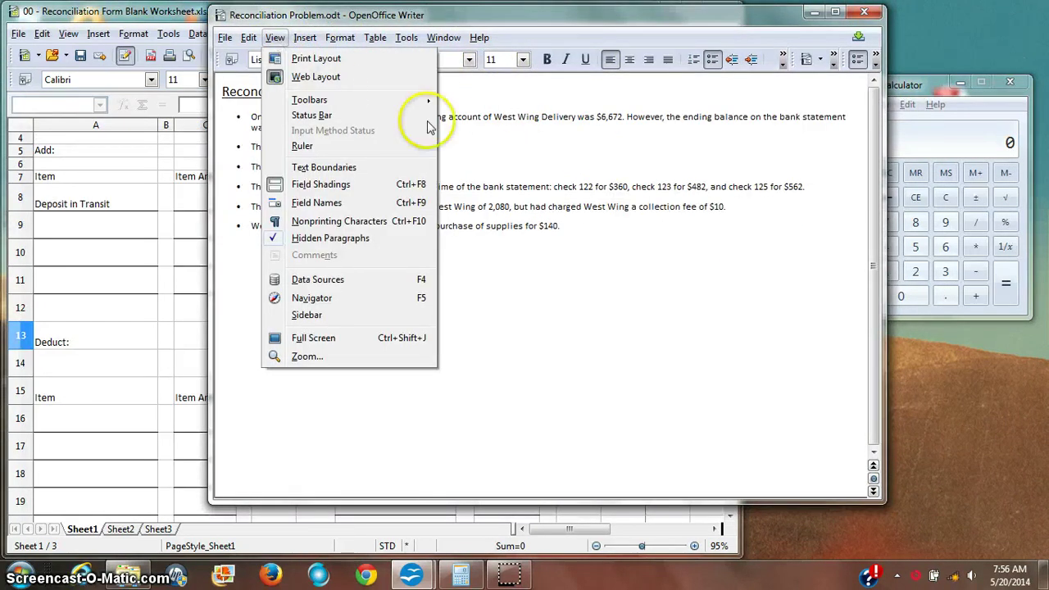
pyautogui.click(773, 134)
# - Enlarge the problem document's text and reposition its window so the full bullets are readable beside the worksheet's bank side
pyautogui.moveTo(558, 24); pyautogui.dragTo(905, 73)
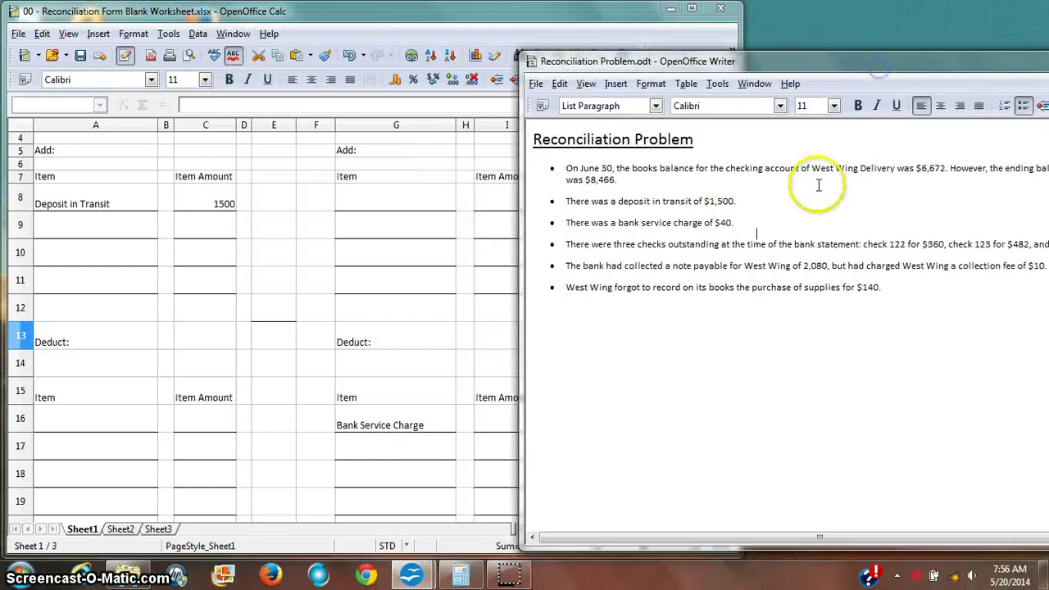
pyautogui.keyDown('ctrl'); pyautogui.scroll(2, 754, 188); pyautogui.keyUp('ctrl')
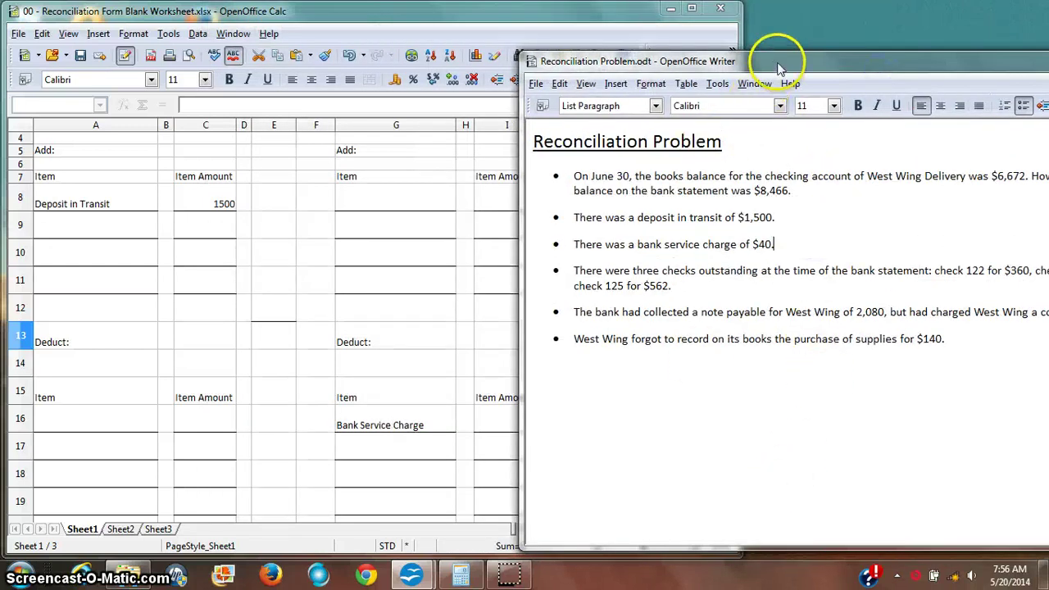
pyautogui.moveTo(773, 59); pyautogui.dragTo(596, 51)
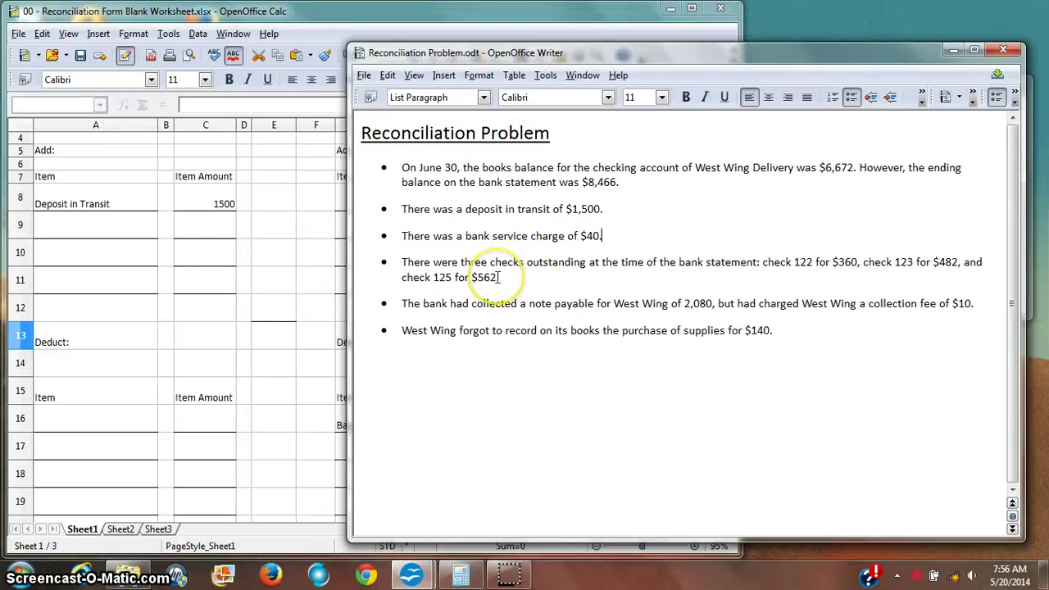
# - Read the outstanding checks bullet, highlighting the three checks and the entry for check 122
pyautogui.moveTo(762, 263); pyautogui.dragTo(824, 262)
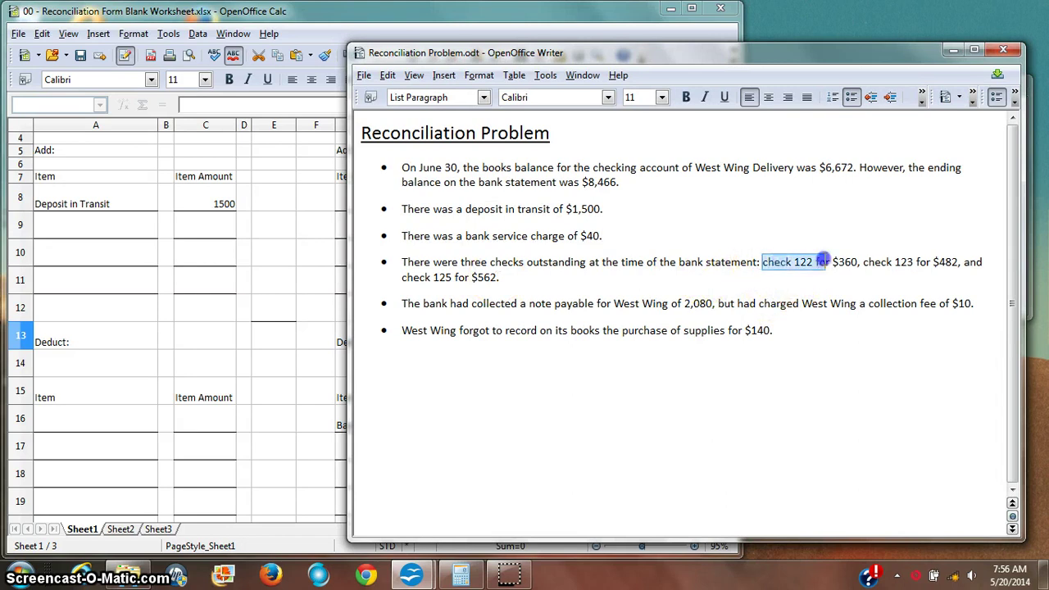
pyautogui.moveTo(914, 247); pyautogui.dragTo(518, 279)
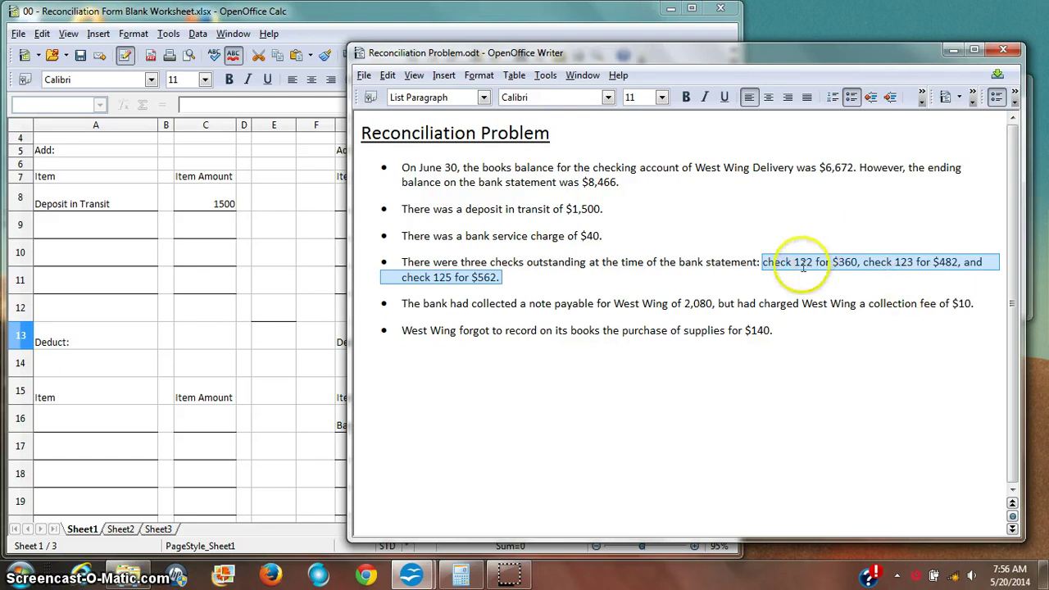
pyautogui.click(764, 266)
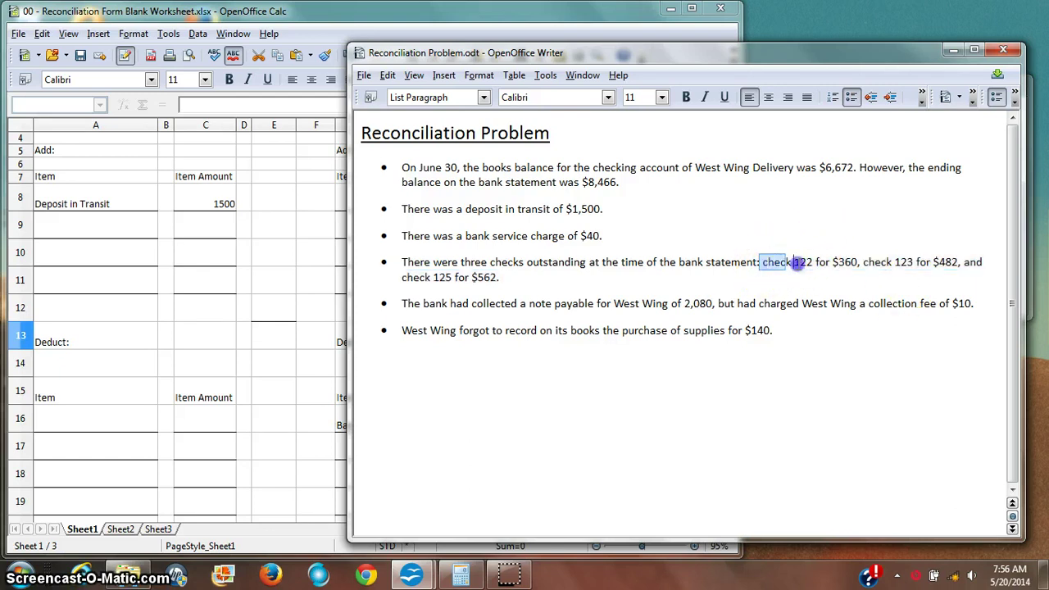
pyautogui.moveTo(856, 266)
pyautogui.mouseDown()
pyautogui.moveTo(792, 274)
pyautogui.moveTo(855, 263)
pyautogui.mouseUp()
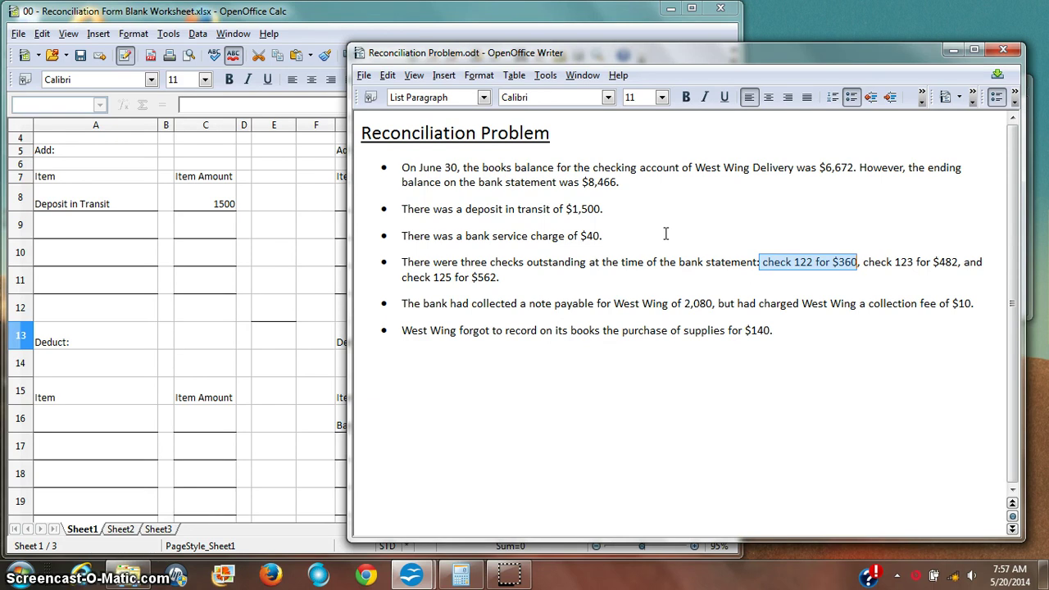
pyautogui.click(860, 262)
pyautogui.moveTo(859, 262); pyautogui.dragTo(854, 261)
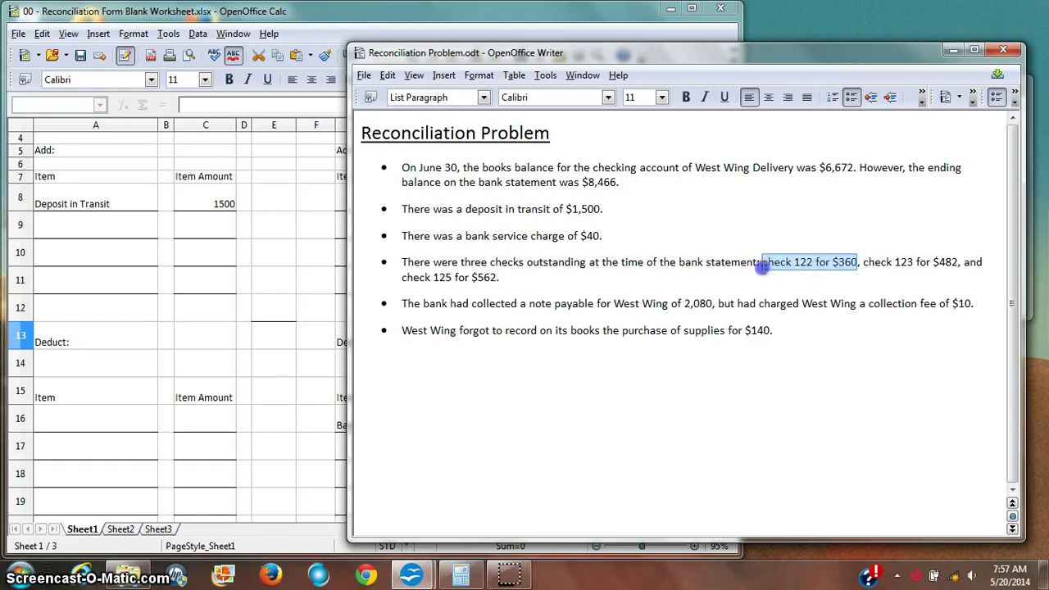
pyautogui.moveTo(763, 267); pyautogui.dragTo(763, 266)
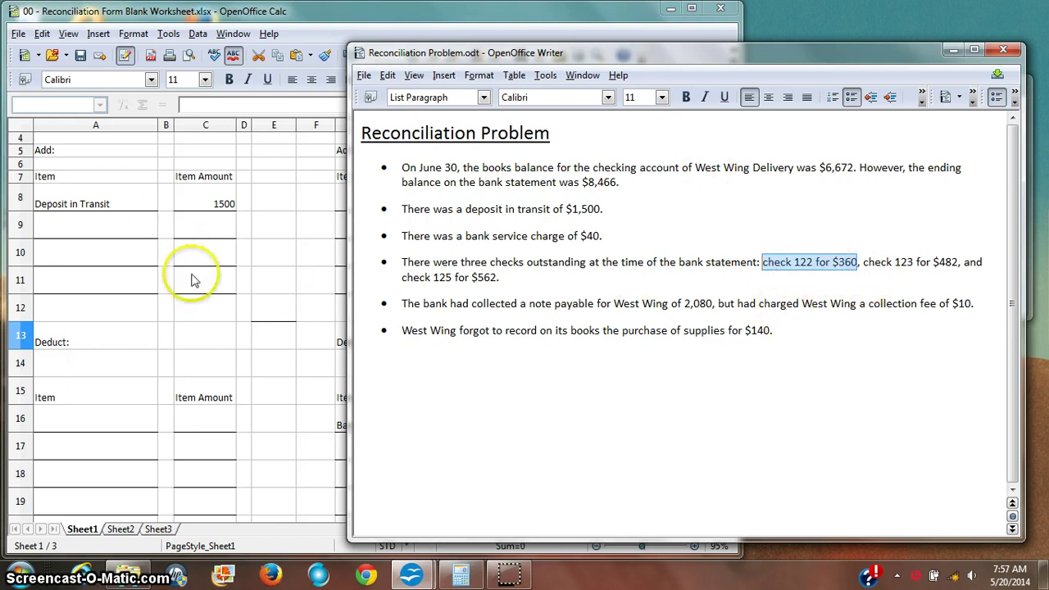
# - Move the problem document aside and record the first bank-side deduction, with "Check 122" in A16 and 360 in C16
pyautogui.click(633, 57)
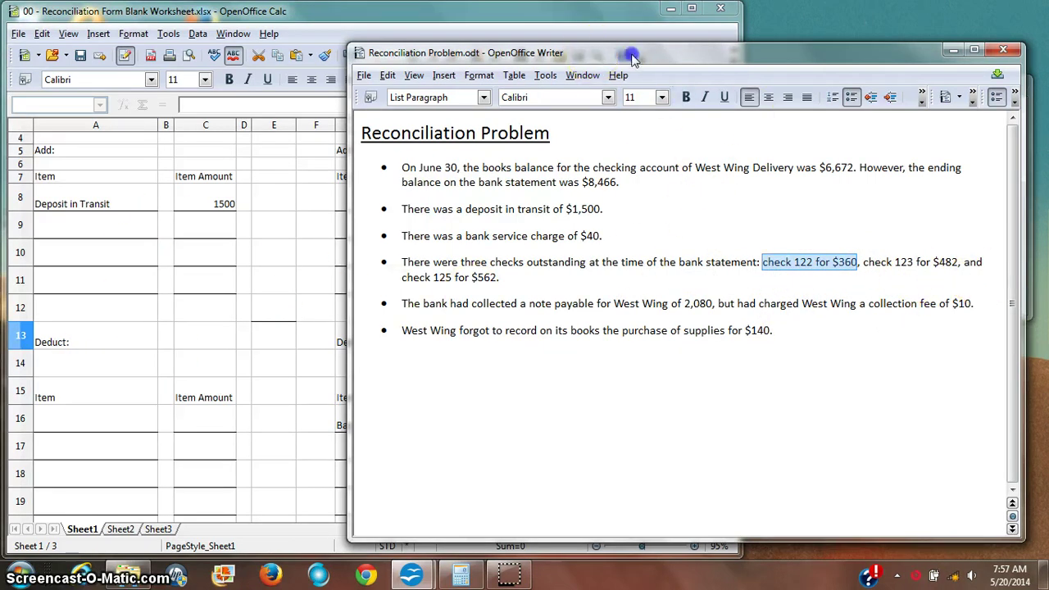
pyautogui.moveTo(633, 58); pyautogui.dragTo(710, 52)
pyautogui.click(165, 253)
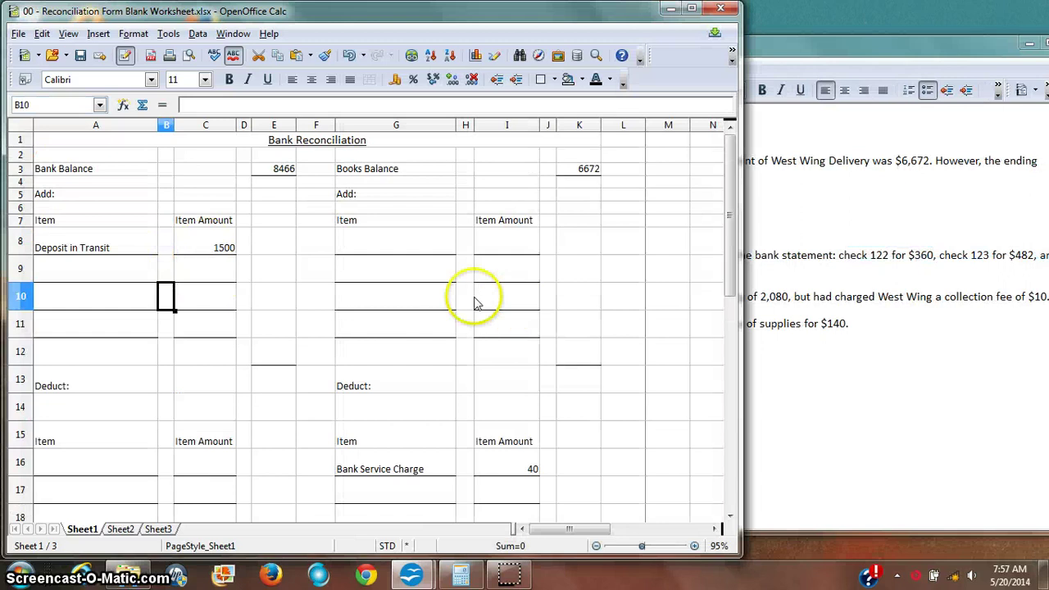
pyautogui.click(927, 285)
pyautogui.click(78, 464)
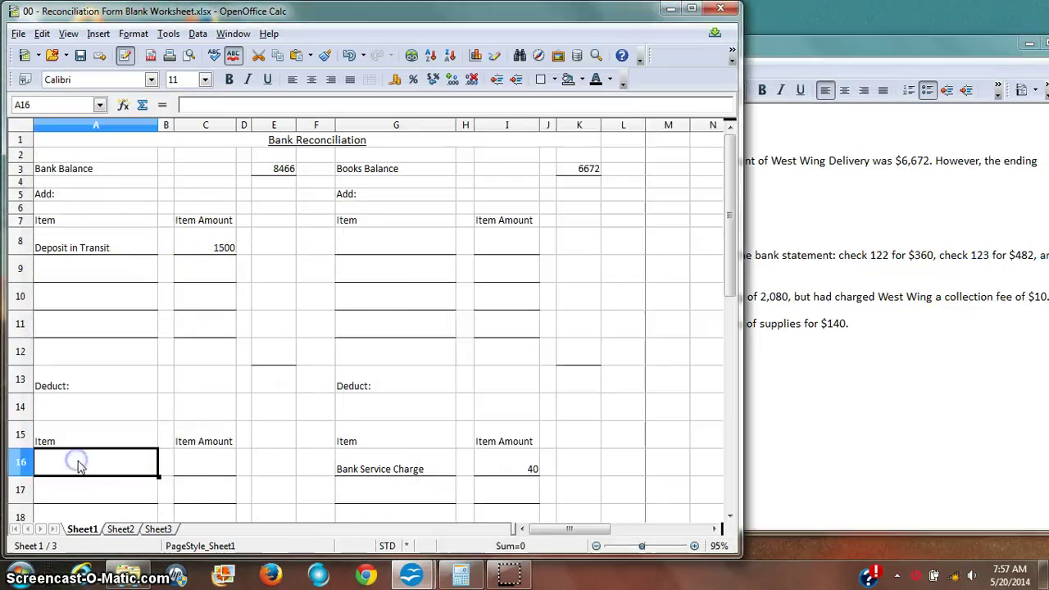
pyautogui.write('Check 122')
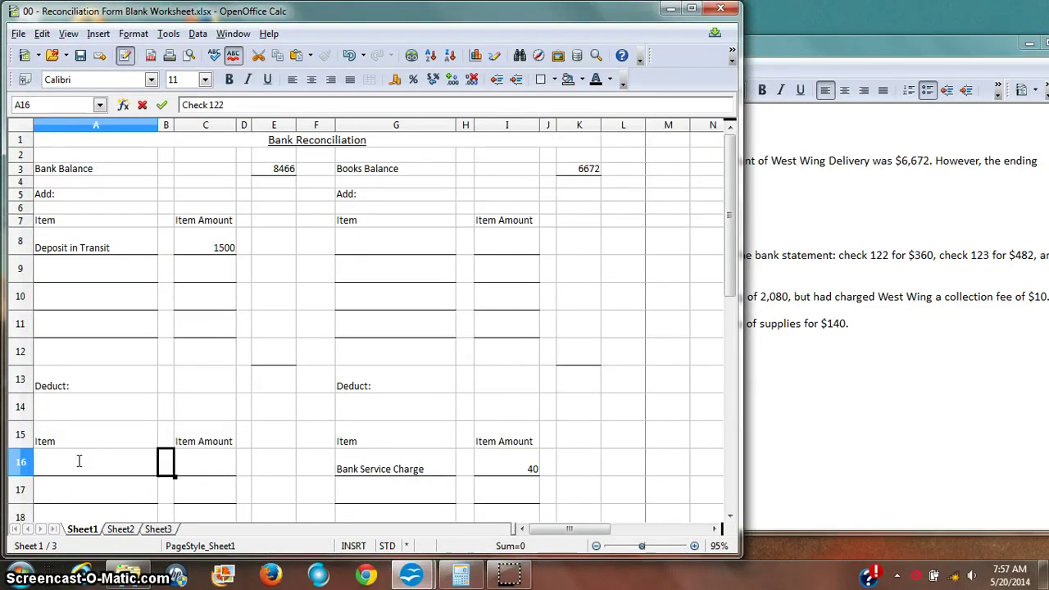
pyautogui.press('Tab')
pyautogui.press('Tab')
pyautogui.write('360')
pyautogui.press('Return')
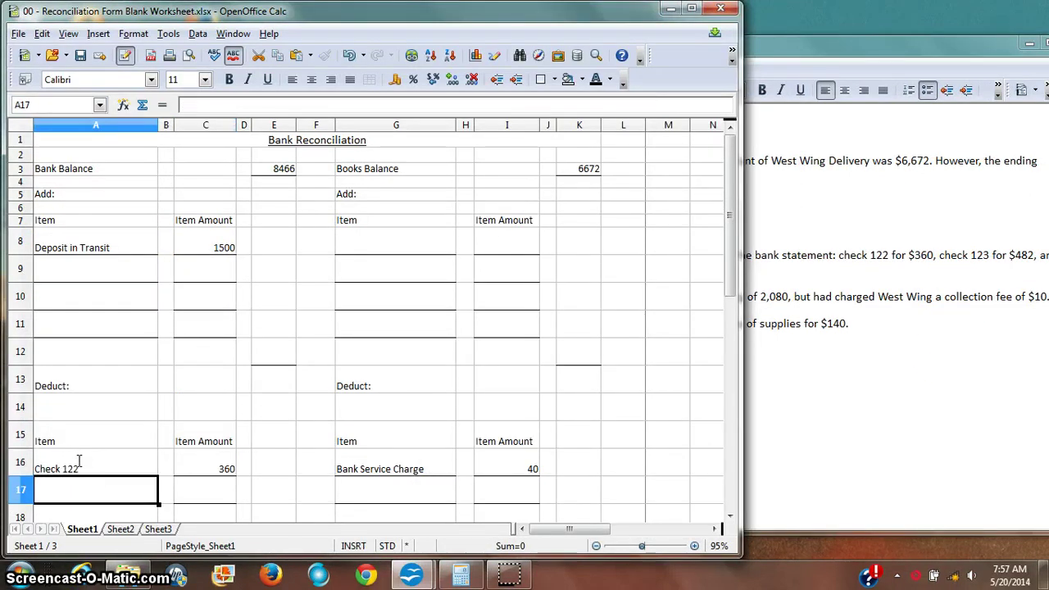
# - Record the second outstanding check from the problem as a bank-side deduction, with "Check 123" in A17 and 482 in C17
pyautogui.click(932, 268)
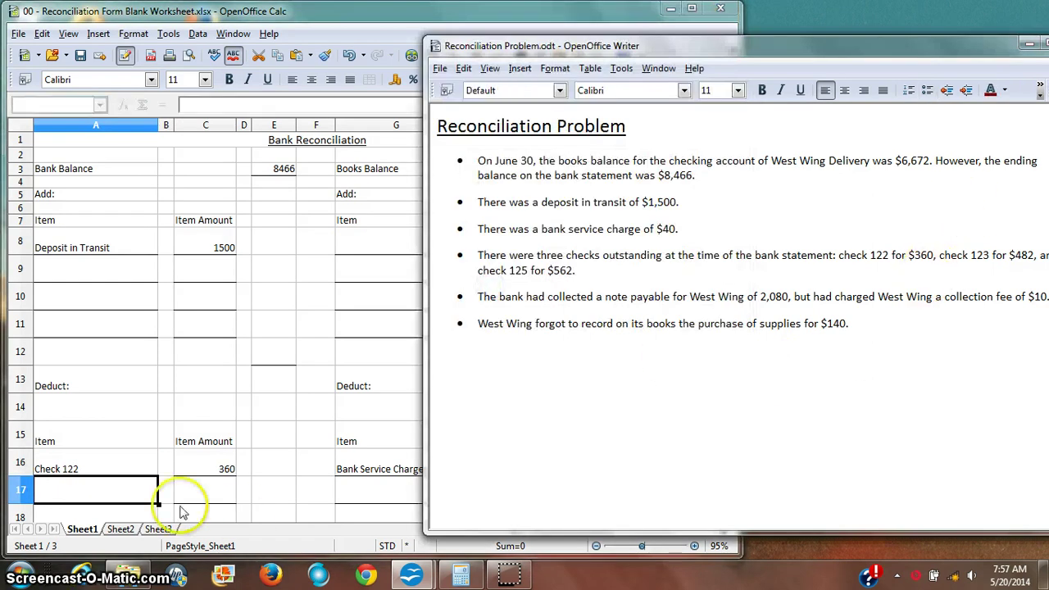
pyautogui.click(88, 489)
pyautogui.write('Ch')
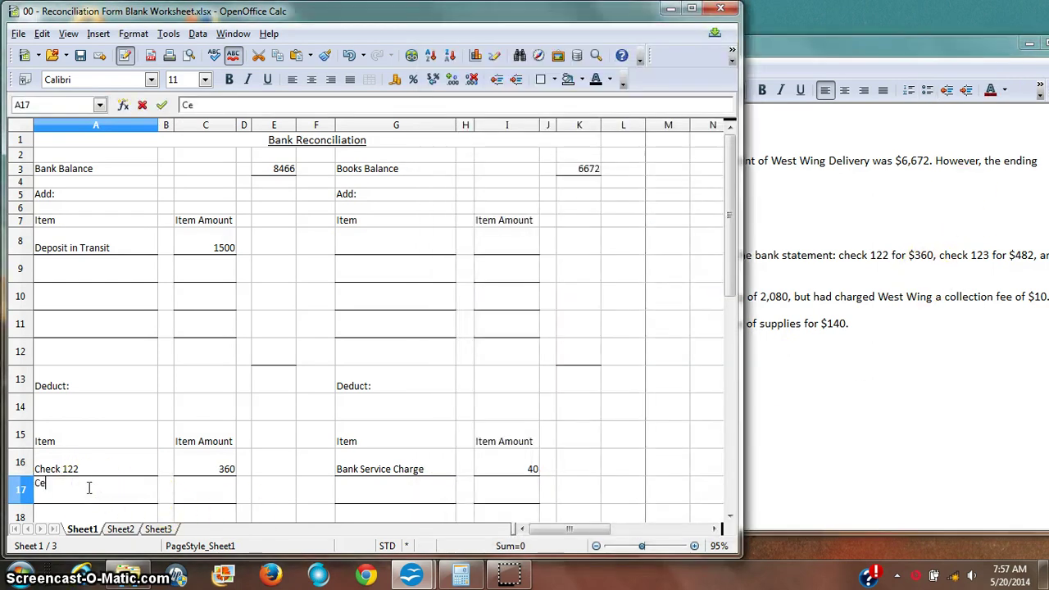
pyautogui.press('Tab')
pyautogui.press('Tab')
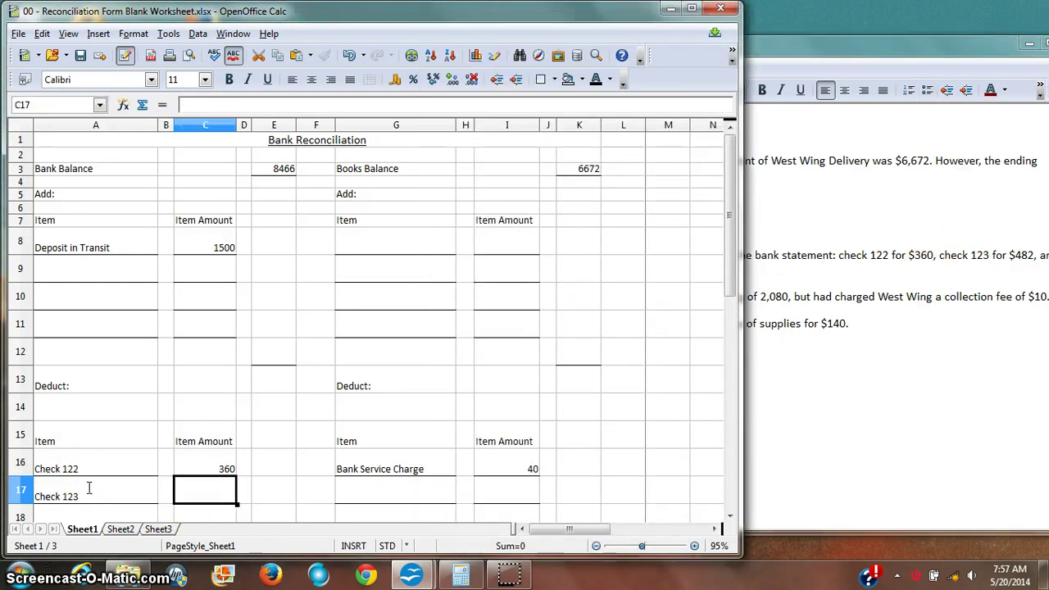
pyautogui.hotkey('alt', 'Tab')
pyautogui.hotkey('alt', 'Tab')
pyautogui.write('48')
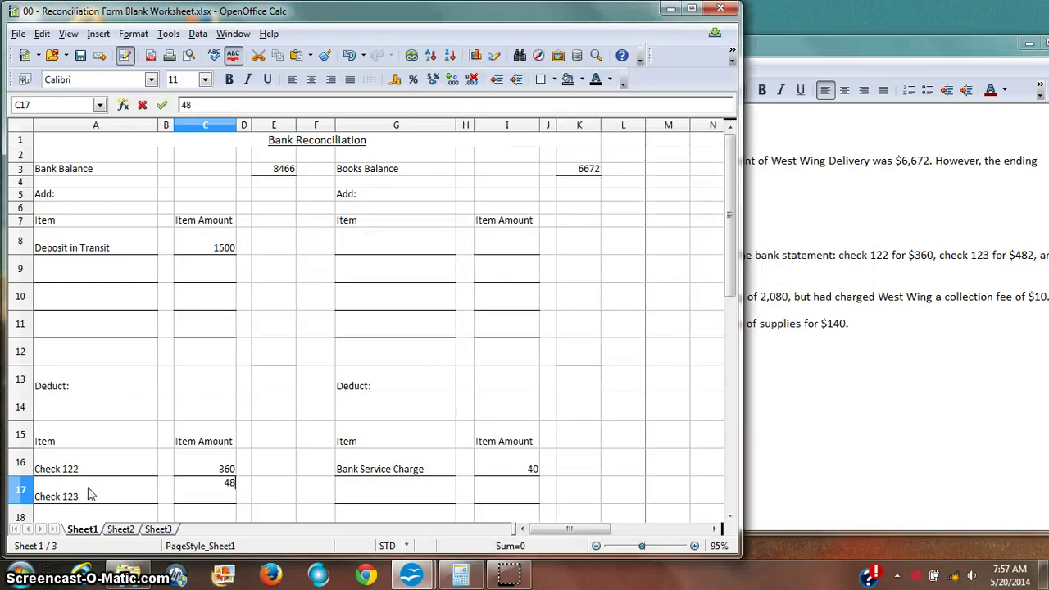
pyautogui.write('2')
pyautogui.press('Return')
# - Record the third outstanding check as a bank-side deduction, with "Check 125" in A18 and 562 in C18, and return to the problem document
pyautogui.hotkey('alt', 'Tab')
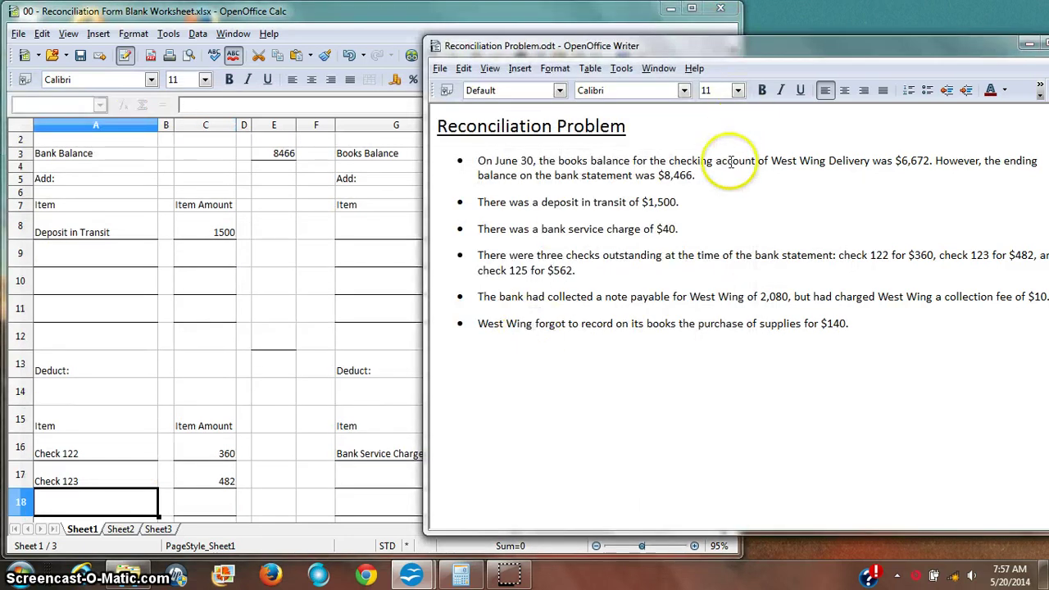
pyautogui.hotkey('alt', 'Tab')
pyautogui.write('Check ')
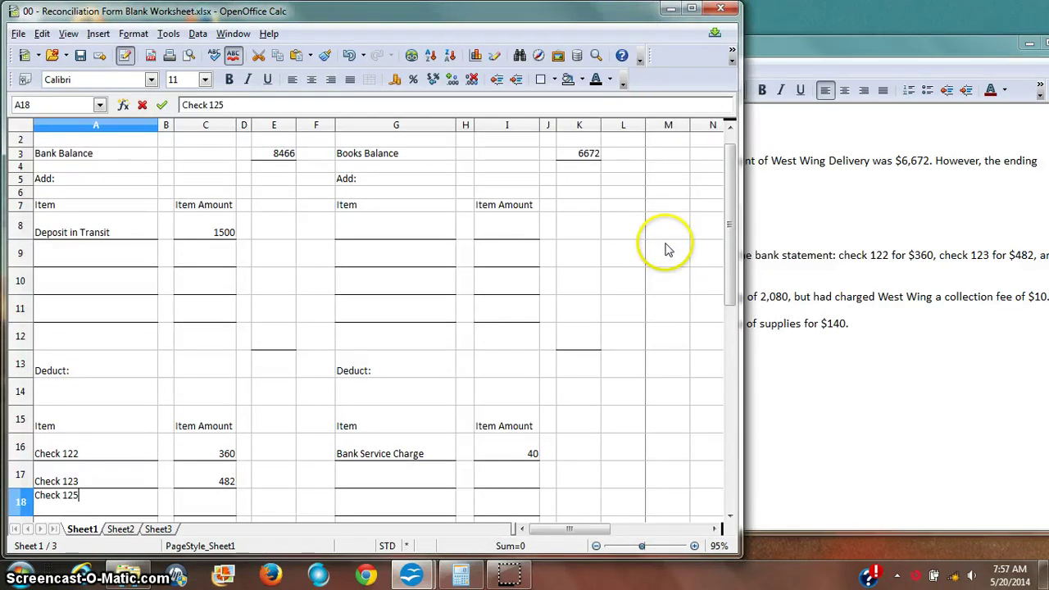
pyautogui.write('125')
pyautogui.press('Tab')
pyautogui.press('Tab')
pyautogui.hotkey('alt', 'Tab')
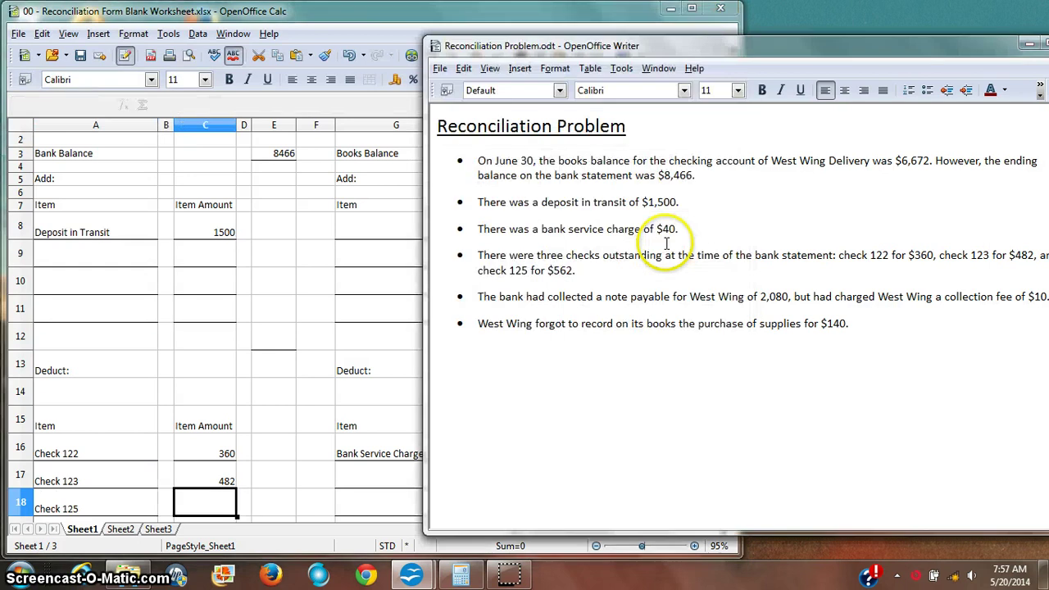
pyautogui.hotkey('alt', 'Tab')
pyautogui.write('562')
pyautogui.press('Return')
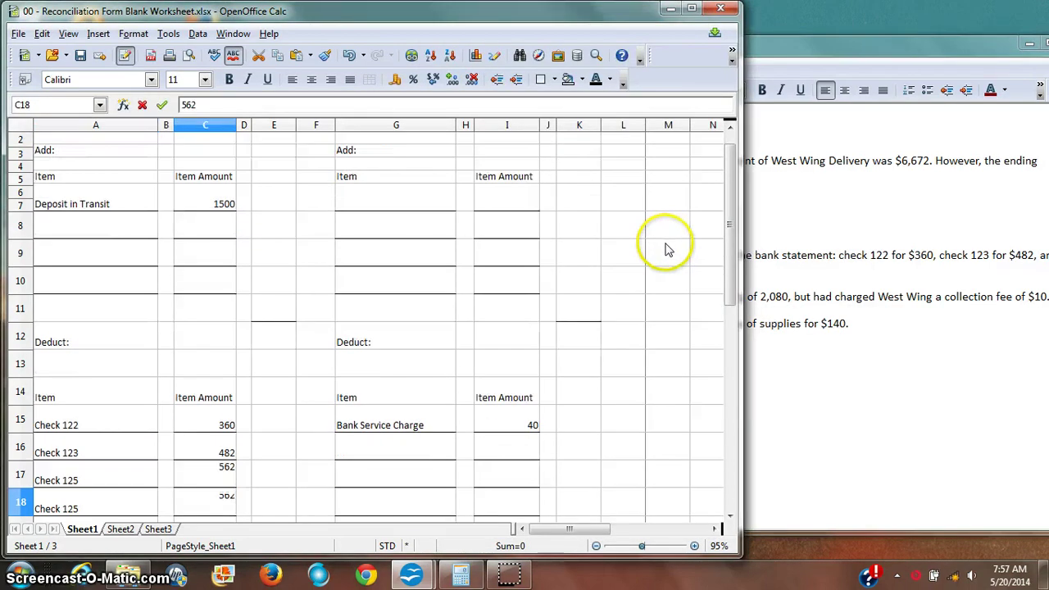
pyautogui.hotkey('alt', 'Tab')
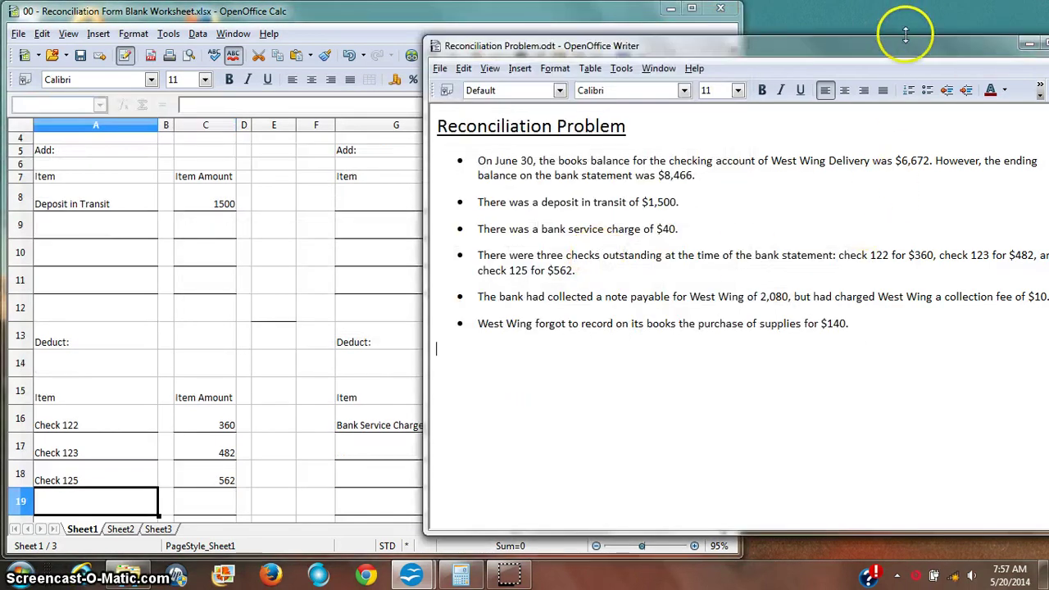
# - Read the bullet about the collected note payable and collection fee, highlighting it and repositioning the problem document beside the worksheet
pyautogui.moveTo(906, 46); pyautogui.dragTo(859, 49)
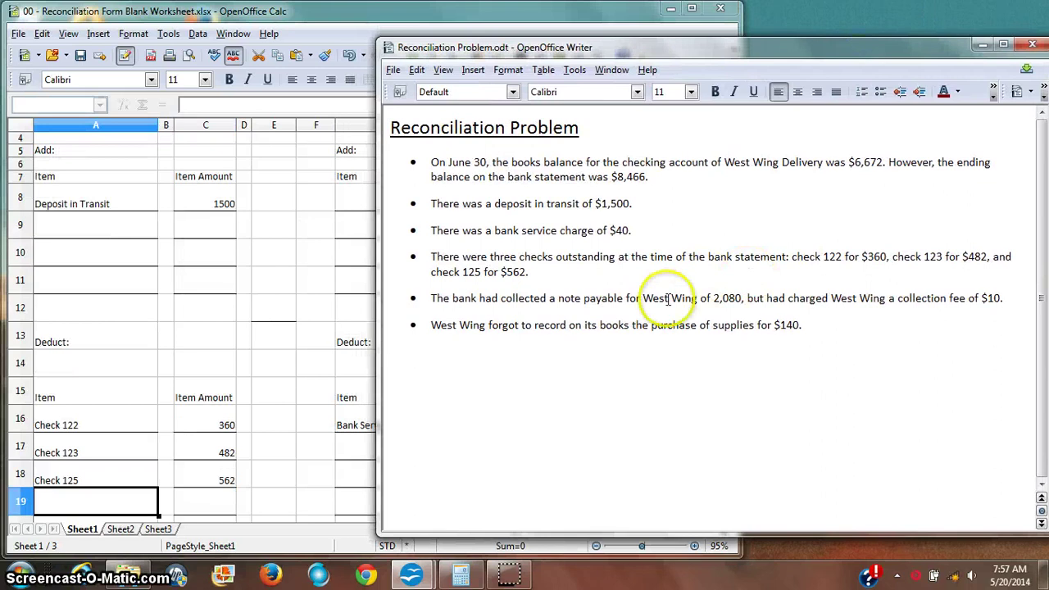
pyautogui.moveTo(530, 272); pyautogui.dragTo(378, 256)
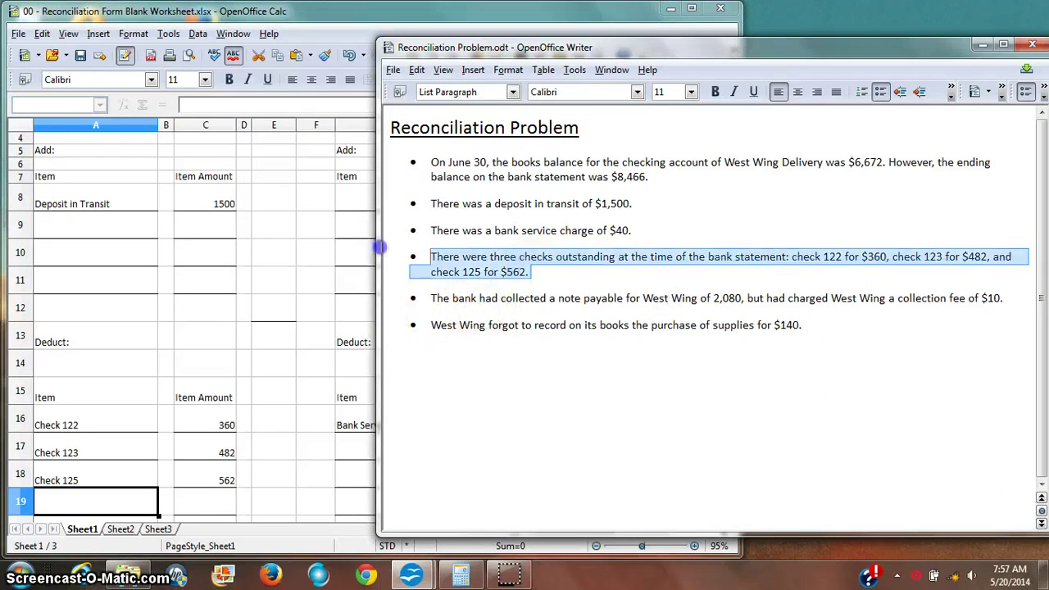
pyautogui.moveTo(431, 299); pyautogui.dragTo(670, 302)
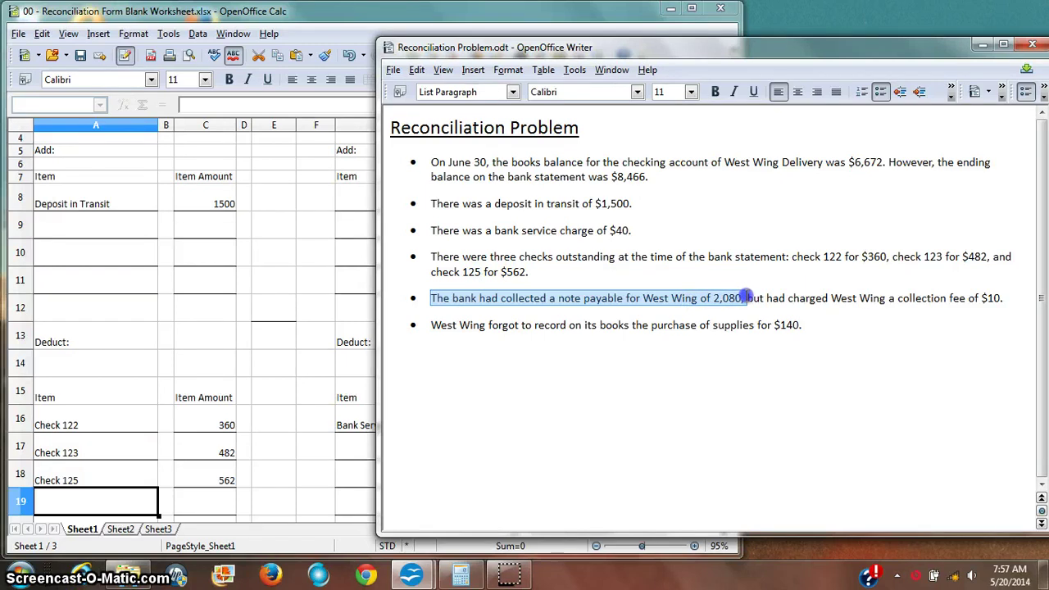
pyautogui.moveTo(746, 297); pyautogui.dragTo(1007, 289)
pyautogui.click(713, 56)
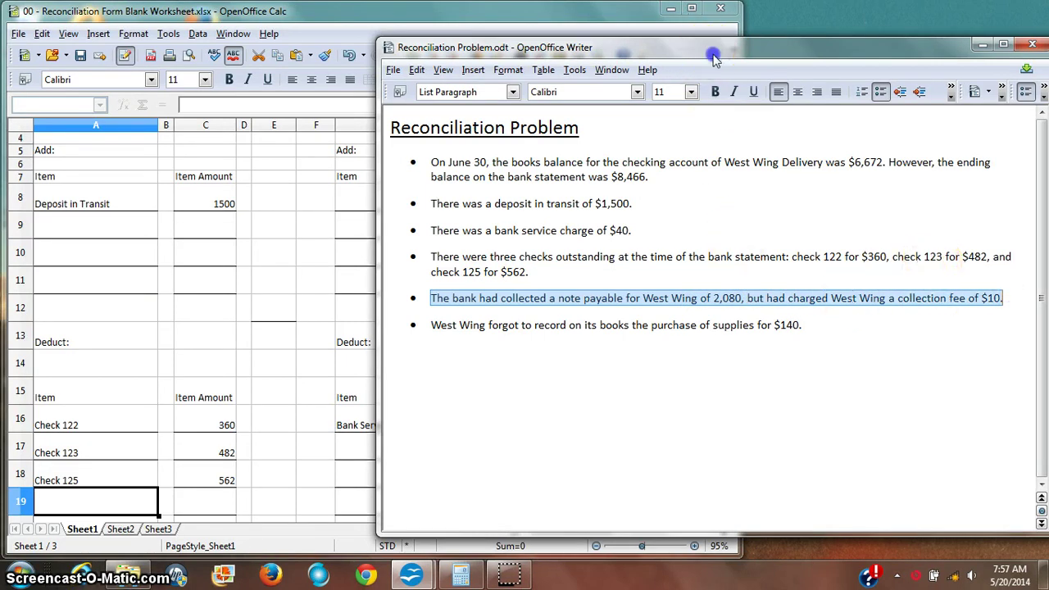
pyautogui.moveTo(713, 56); pyautogui.dragTo(682, 75)
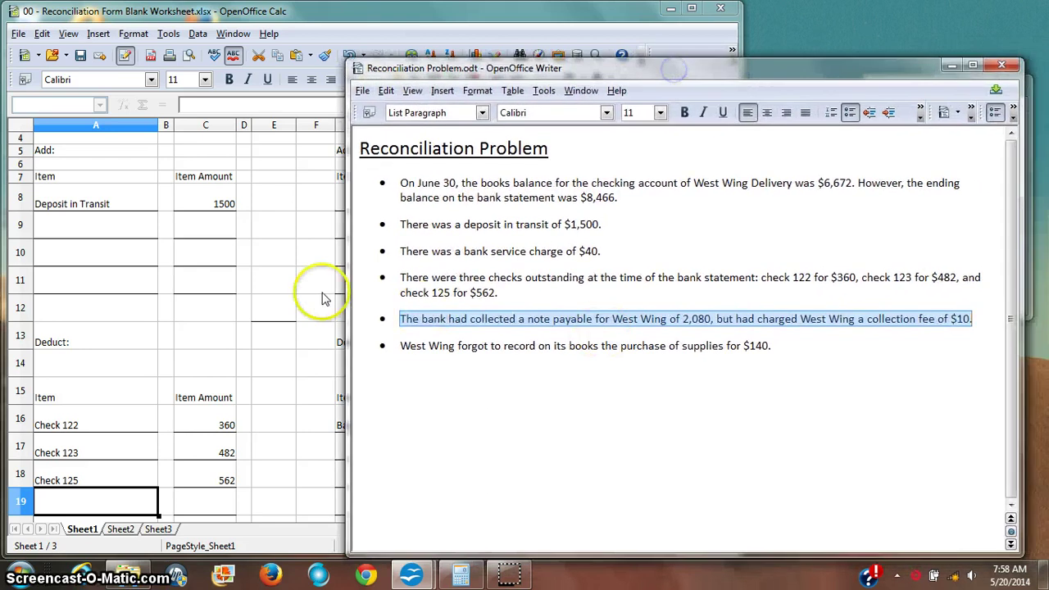
# - Compare the bank and books sections of the worksheet with the collected note bullet in the problem document
pyautogui.click(103, 229)
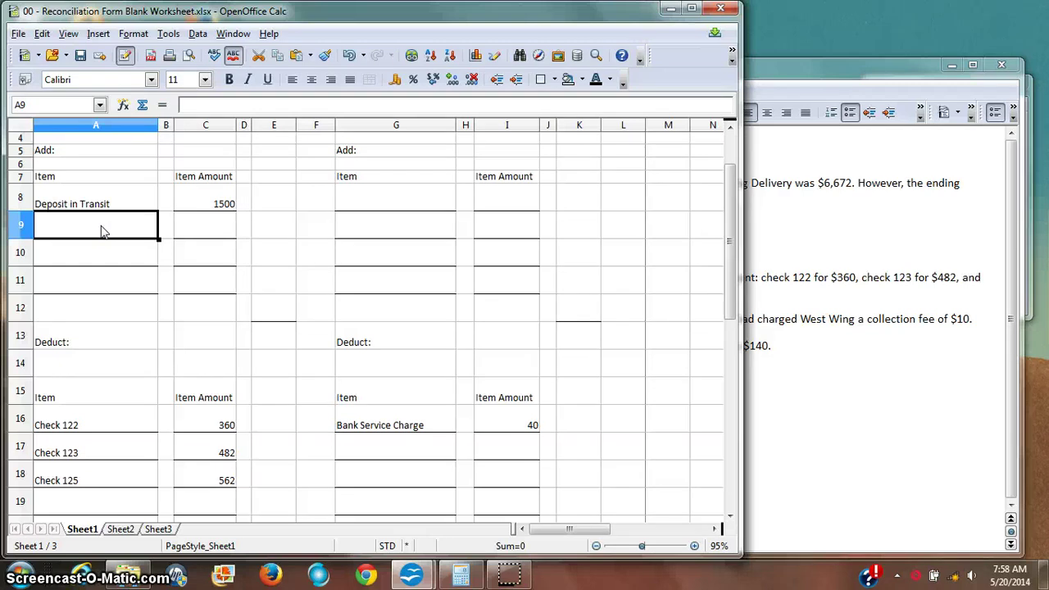
pyautogui.scroll(1, 159, 161)
pyautogui.hotkey('alt', 'Tab')
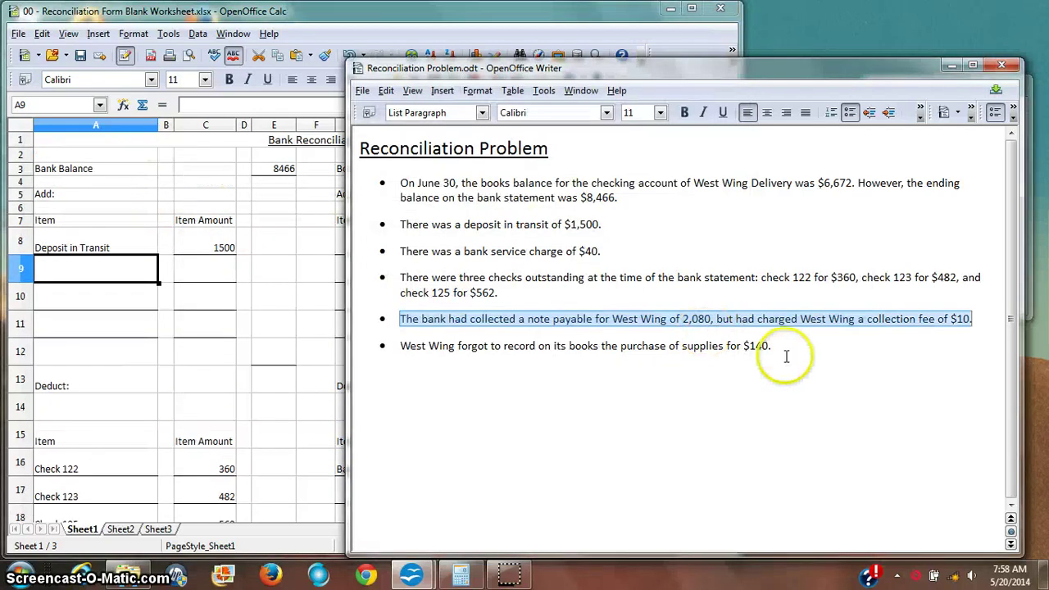
pyautogui.click(95, 155)
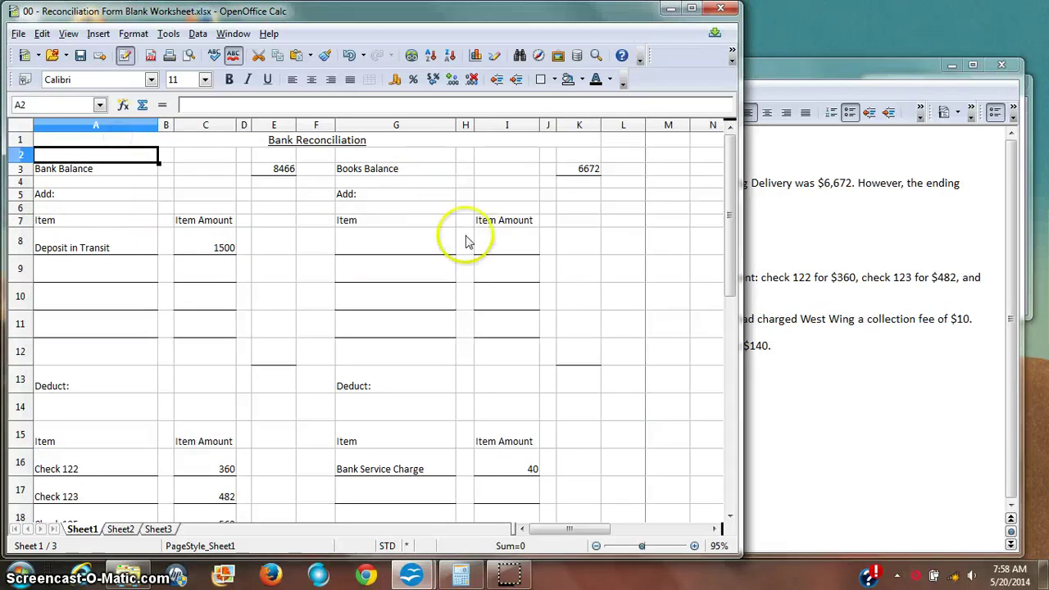
pyautogui.hotkey('alt', 'Tab')
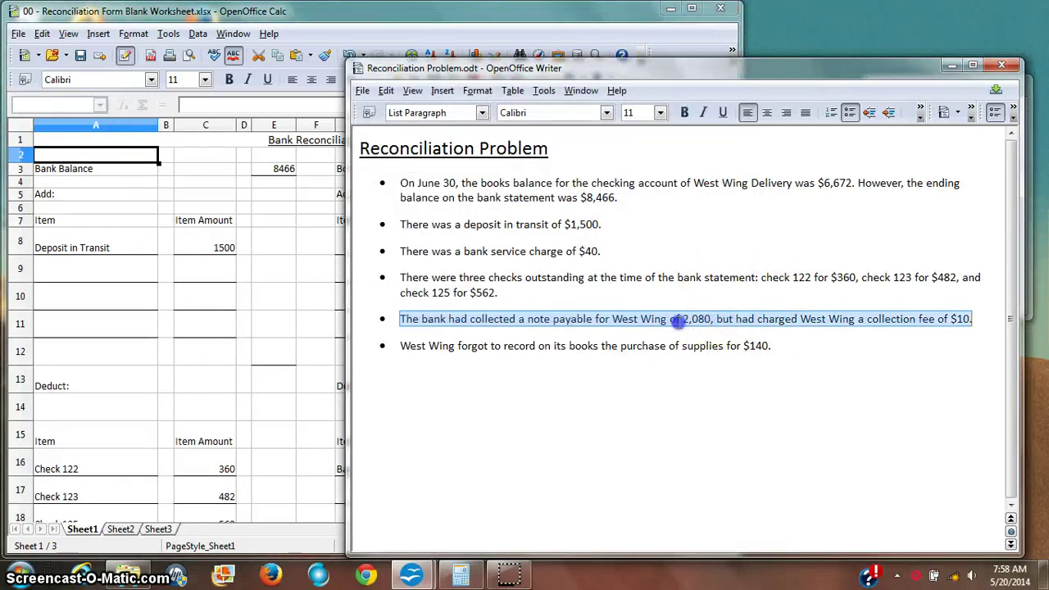
pyautogui.hotkey('alt', 'Tab')
# - Label the first books-side addition "Collected Note Payable" in G8, rechecking the problem document for the wording
pyautogui.click(408, 242)
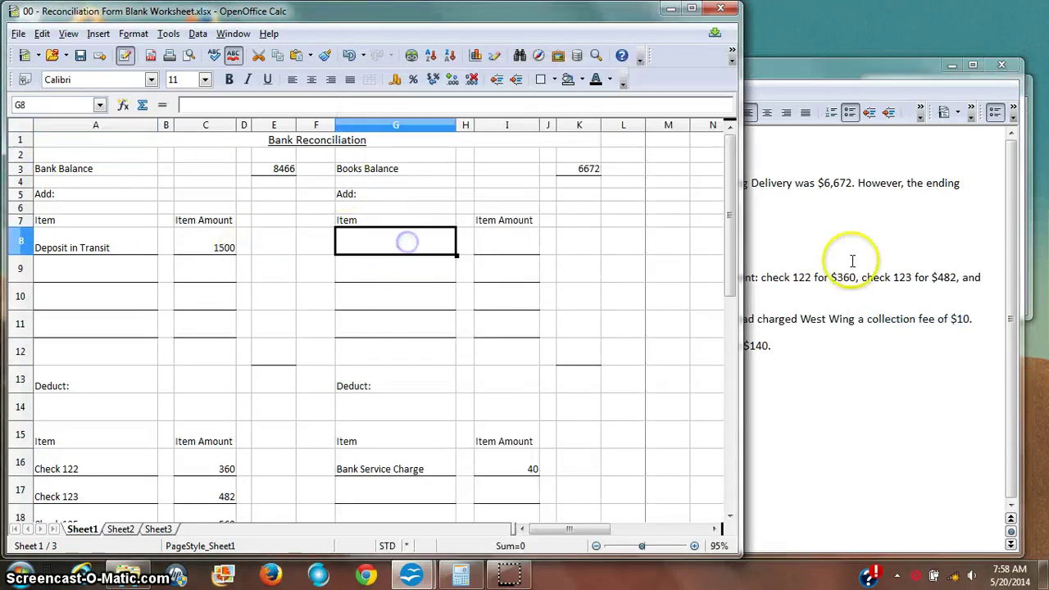
pyautogui.hotkey('alt', 'Tab')
pyautogui.hotkey('alt', 'Tab')
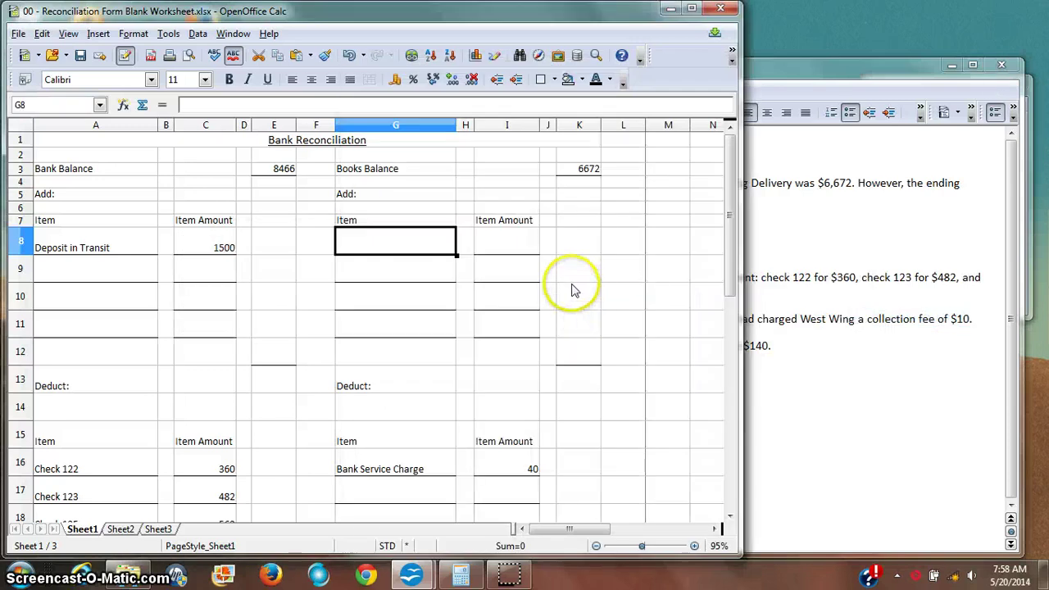
pyautogui.click(823, 75)
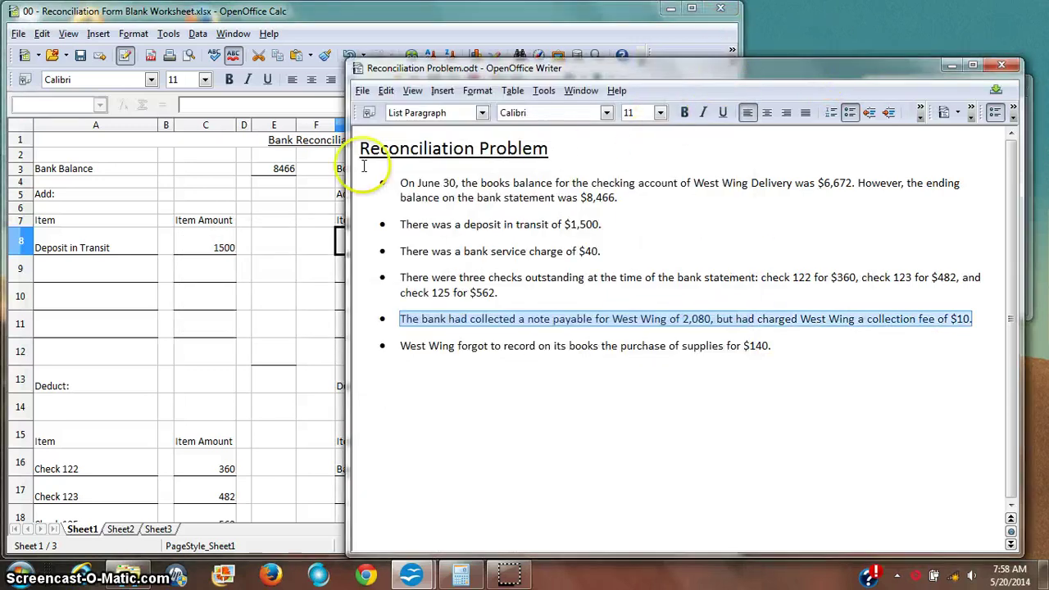
pyautogui.hotkey('alt', 'Tab')
pyautogui.write('C')
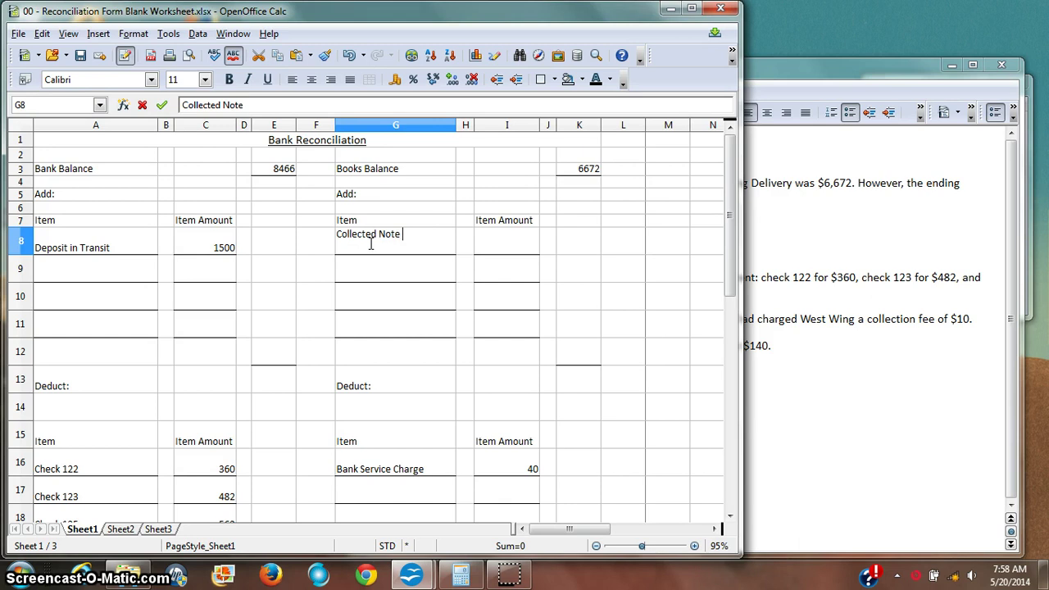
pyautogui.write('ollected Note Payable')
pyautogui.press('Tab')
# - Check the note amount and collection fee in the problem, and enter the net amount of 2070 in I8
pyautogui.hotkey('alt', 'Tab')
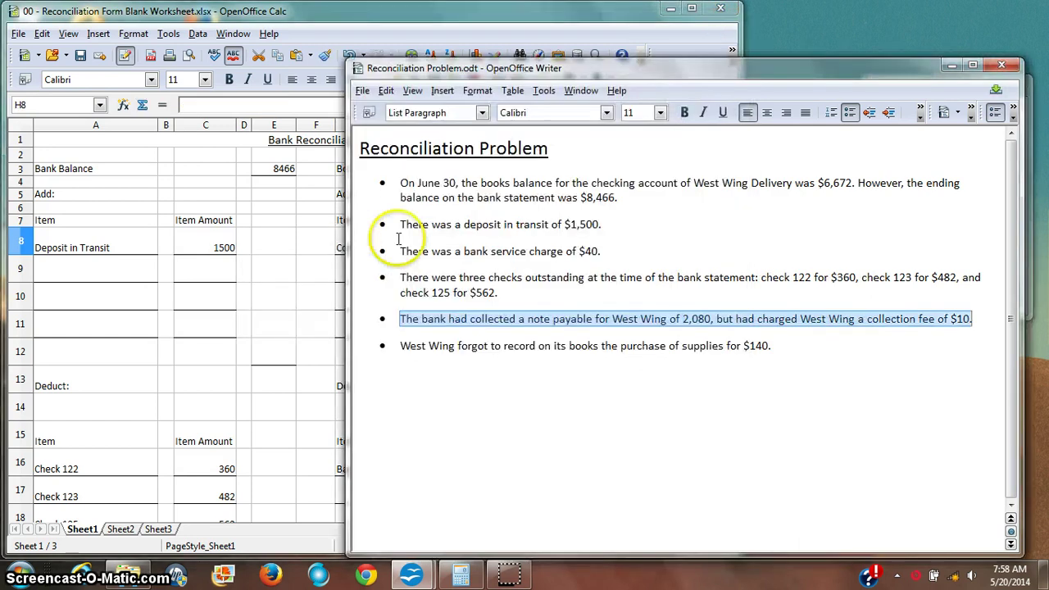
pyautogui.click(756, 319)
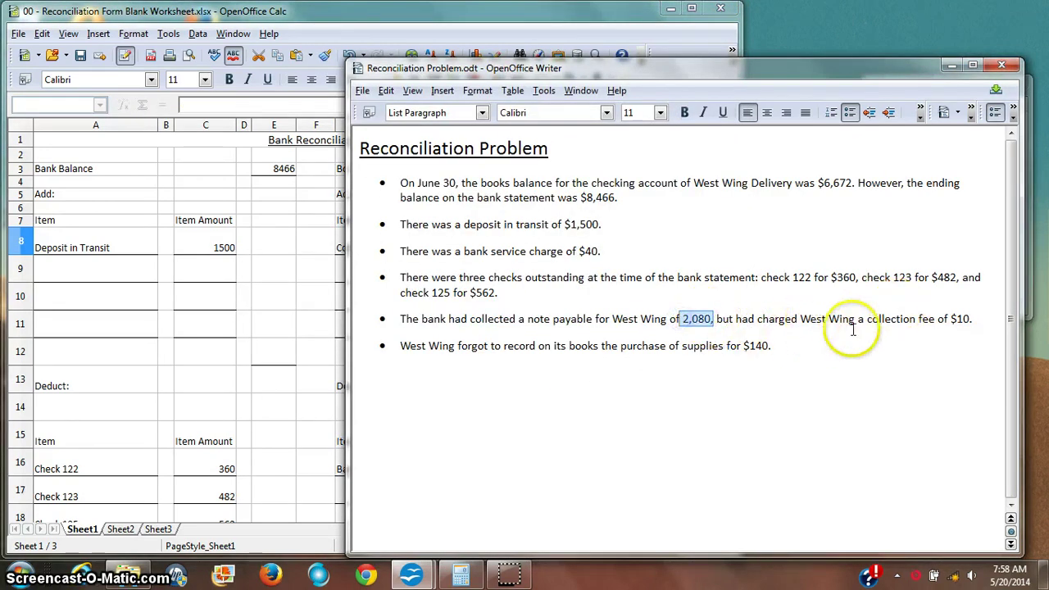
pyautogui.moveTo(873, 319); pyautogui.dragTo(961, 325)
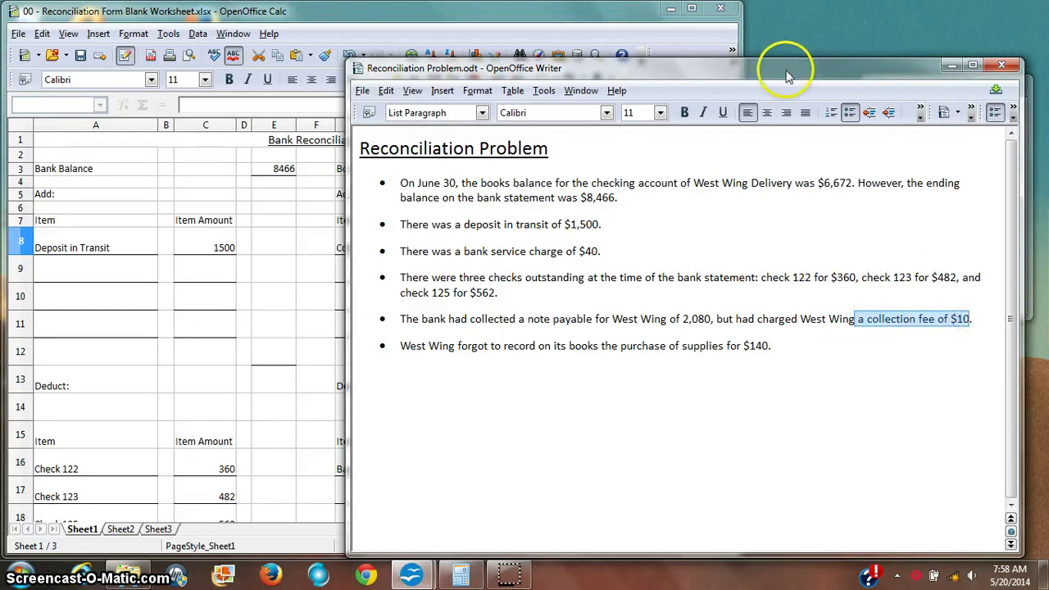
pyautogui.moveTo(792, 70); pyautogui.dragTo(848, 73)
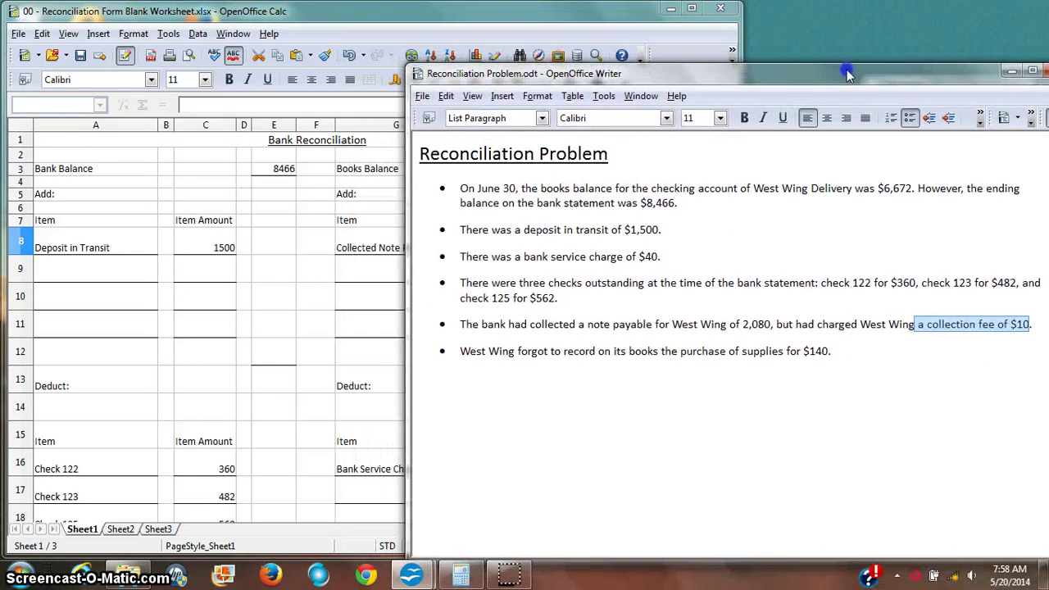
pyautogui.moveTo(735, 74); pyautogui.dragTo(803, 75)
pyautogui.click(505, 242)
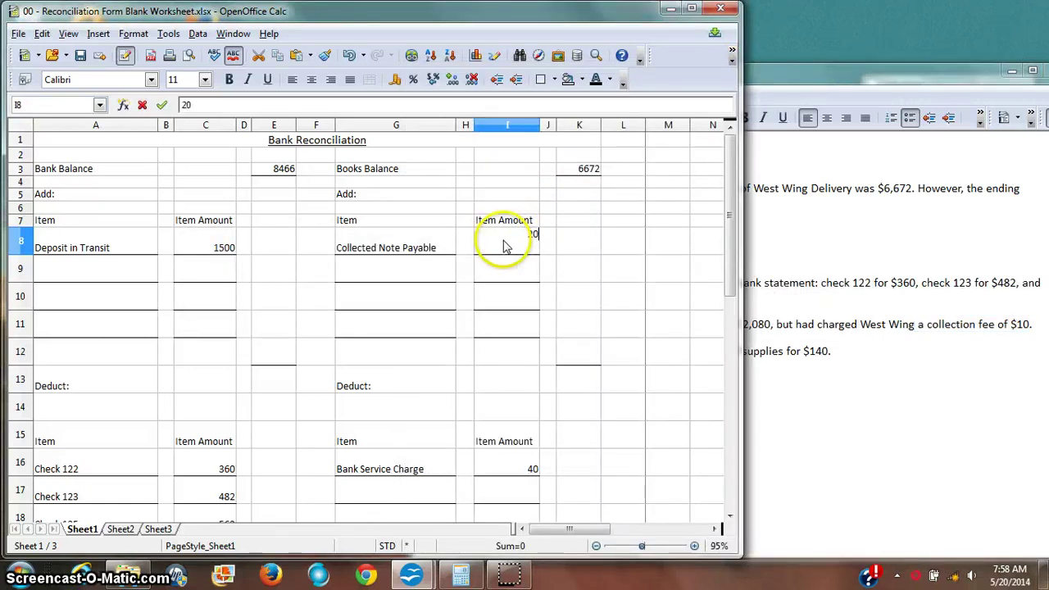
pyautogui.write('2070')
pyautogui.press('Return')
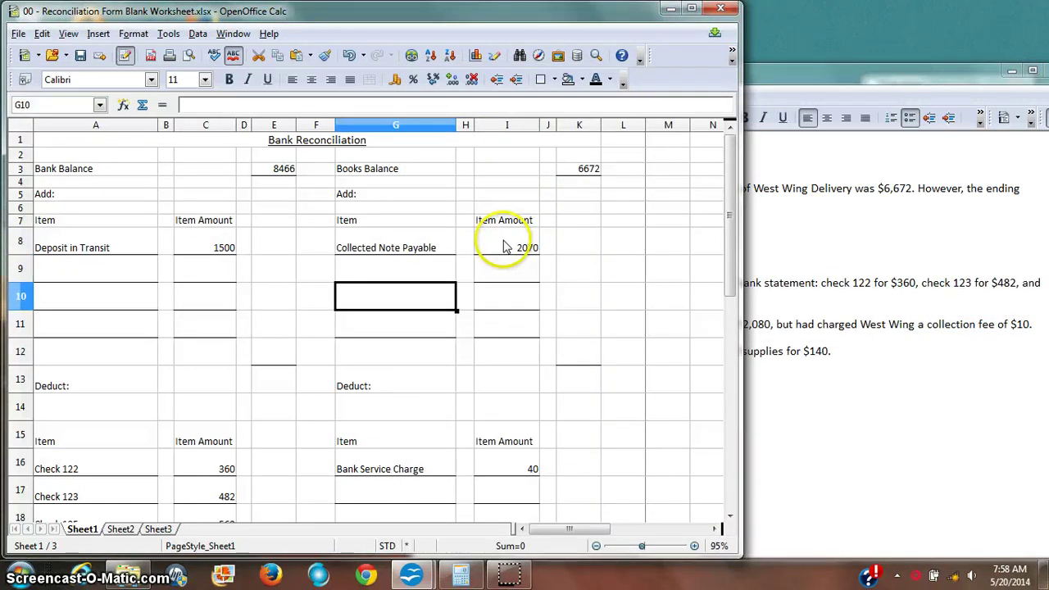
# - Add the note "Collection Fee: $10" in G9 beneath the collected note payable item
pyautogui.hotkey('alt', 'Tab')
pyautogui.hotkey('alt', 'Tab')
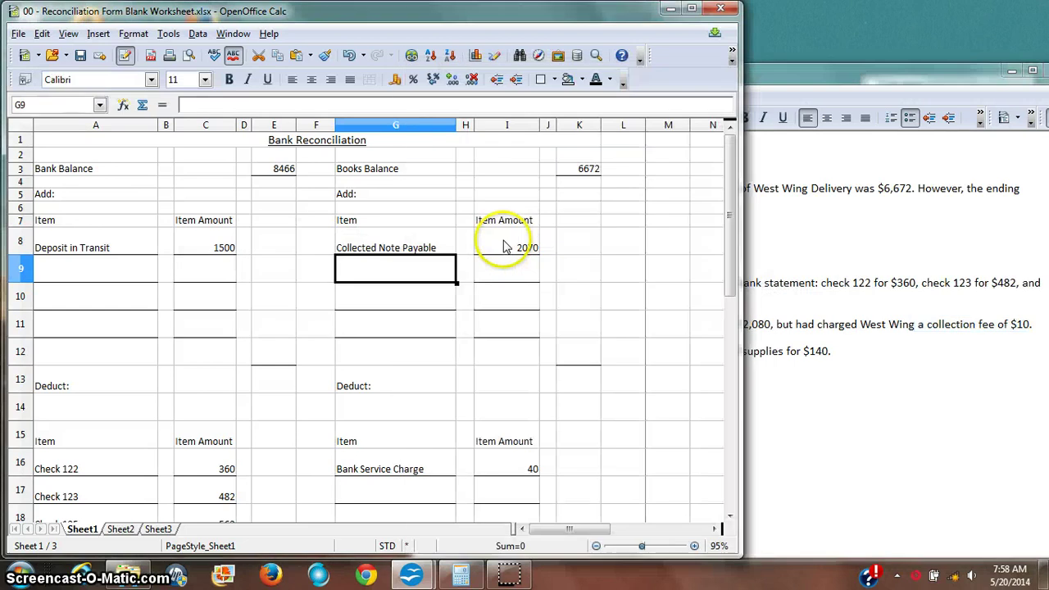
pyautogui.write('Ch')
pyautogui.write('llect')
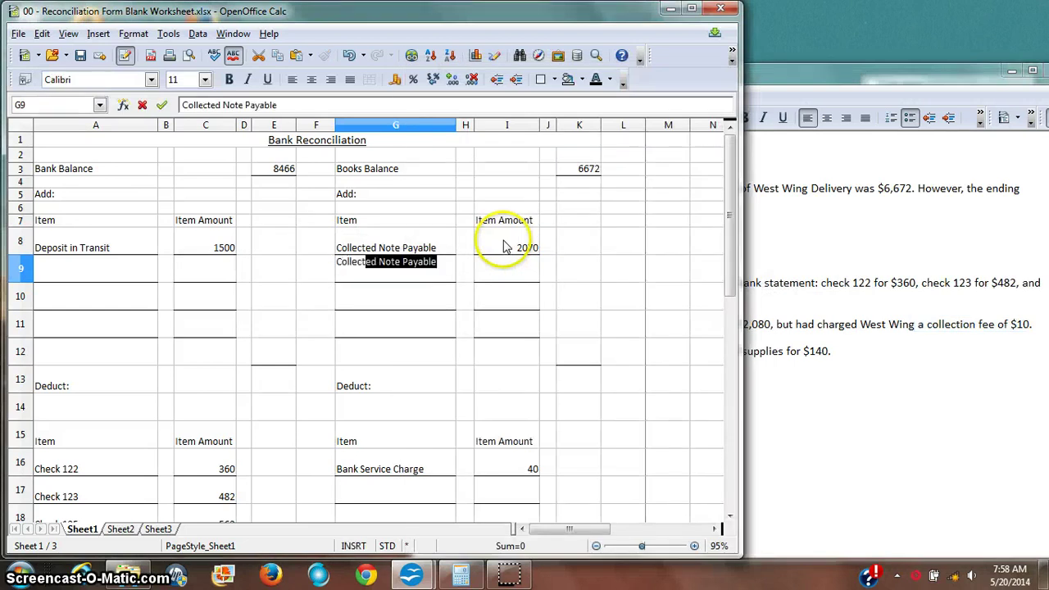
pyautogui.write('ion Fee:')
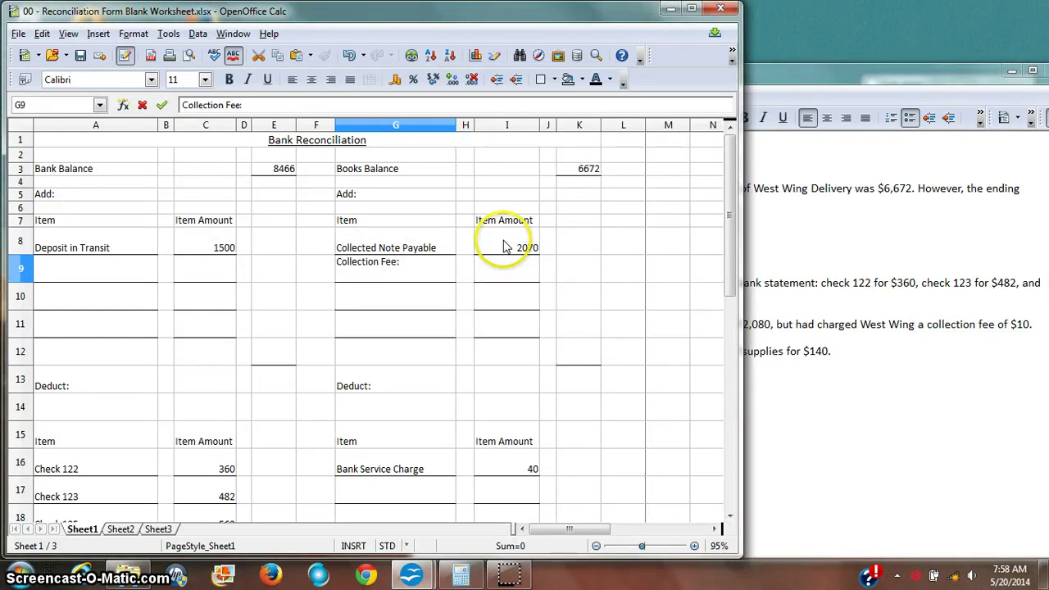
pyautogui.write(' $10')
pyautogui.press('Return')
pyautogui.press('Up')
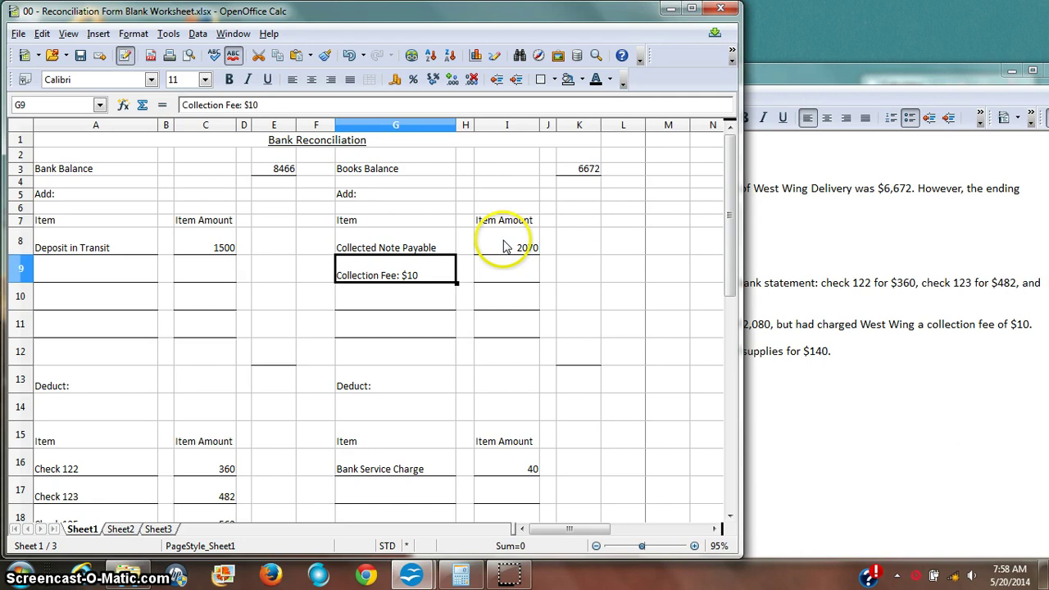
# - Return to the problem document and read the last bullet about the unrecorded supplies purchase, highlighting it
pyautogui.press('Down')
pyautogui.press('Down')
pyautogui.press('Down')
pyautogui.press('Right')
pyautogui.hotkey('alt', 'Tab')
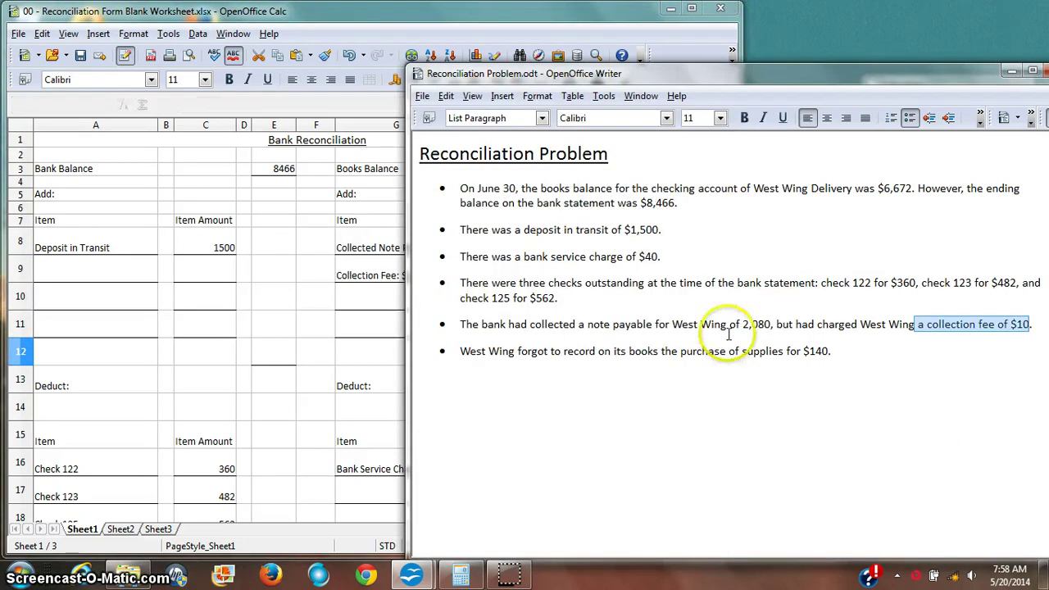
pyautogui.moveTo(460, 351); pyautogui.dragTo(828, 351)
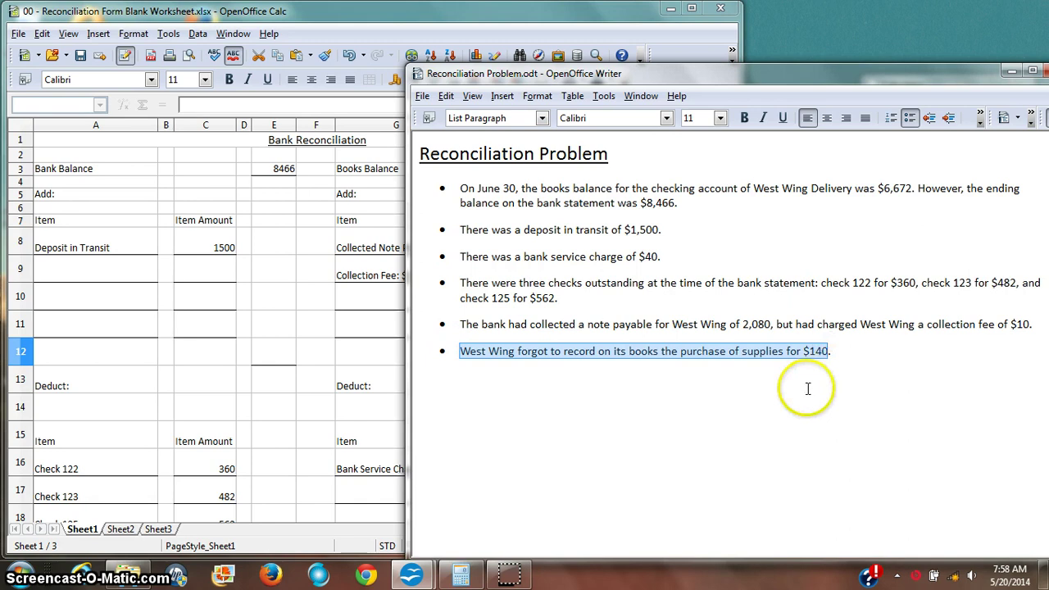
pyautogui.click(837, 353)
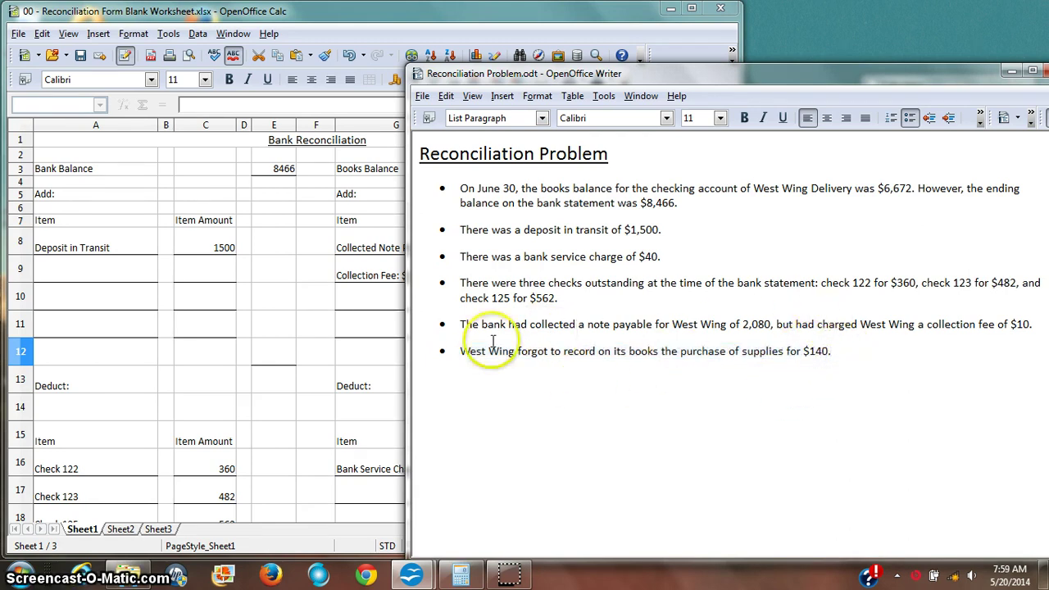
# - Record the supplies purchase as a books-side deduction, with "Supplies Purchase" in G17 and 140 in I17
pyautogui.click(59, 271)
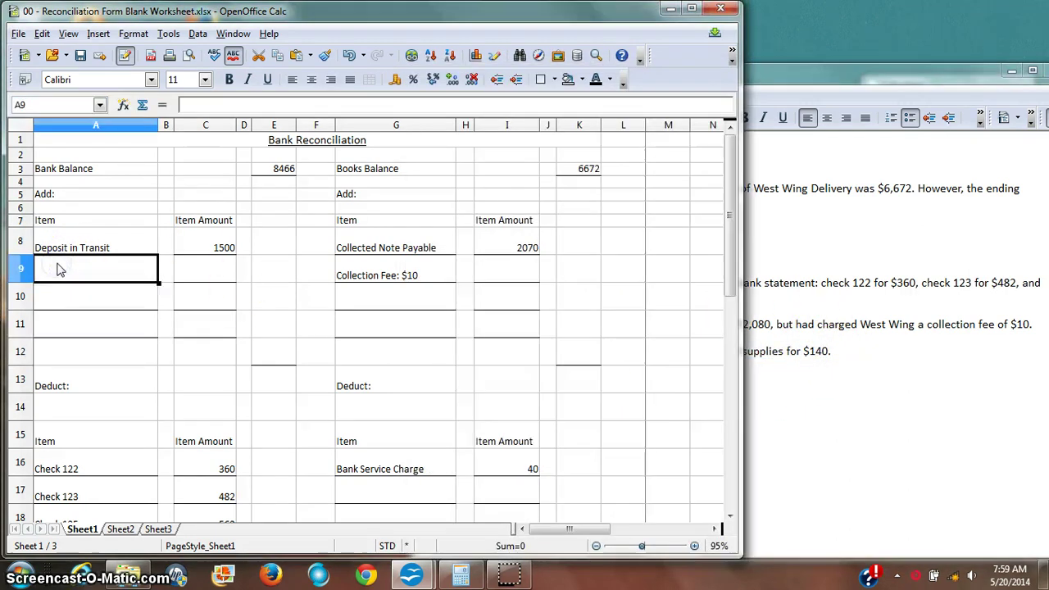
pyautogui.click(436, 277)
pyautogui.scroll(-2, 574, 332)
pyautogui.click(856, 394)
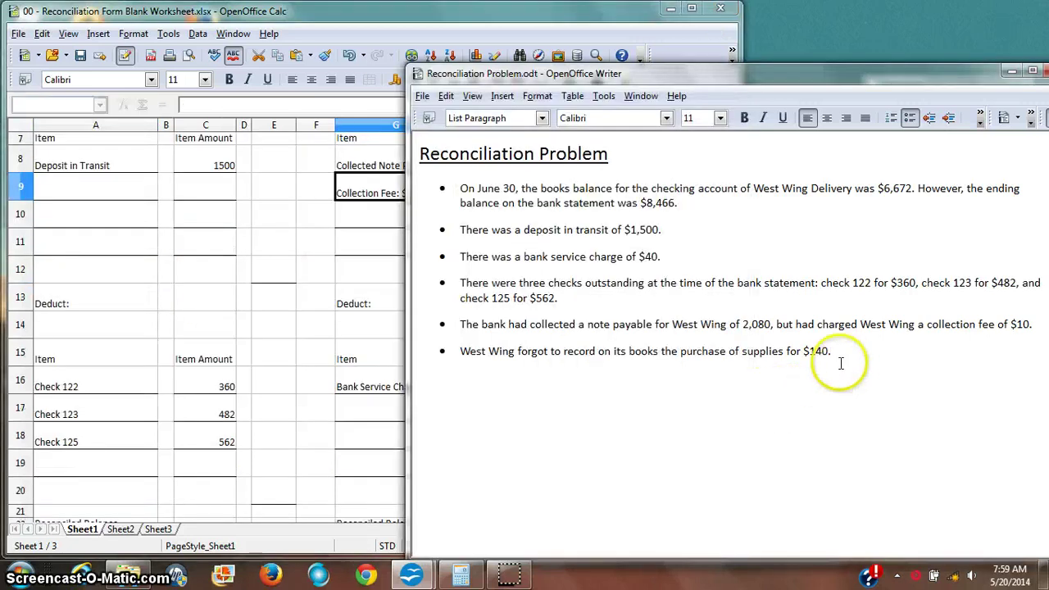
pyautogui.hotkey('alt', 'Tab')
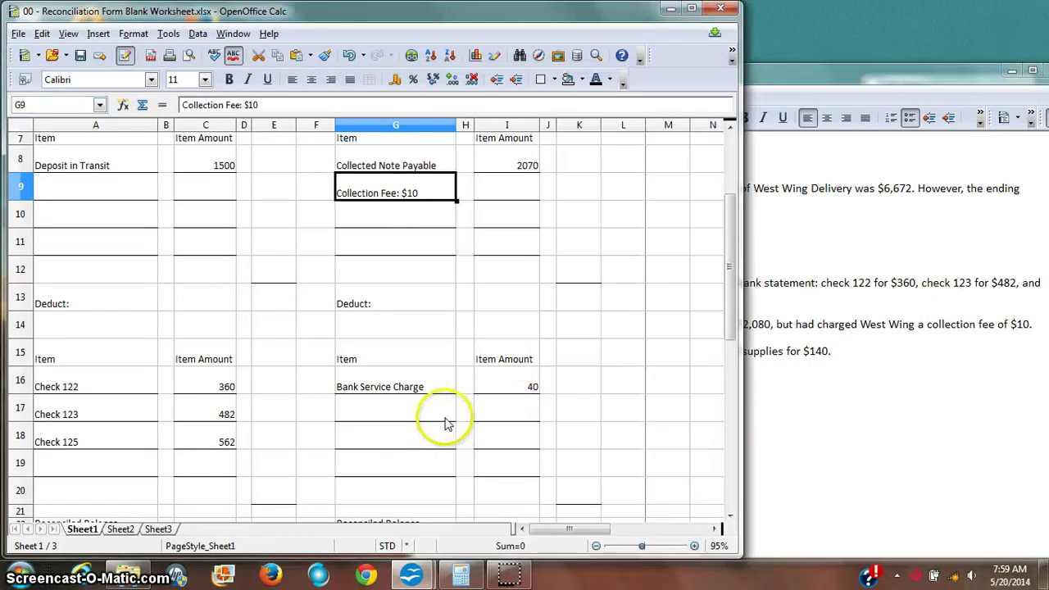
pyautogui.click(440, 420)
pyautogui.write('Supplies Purch')
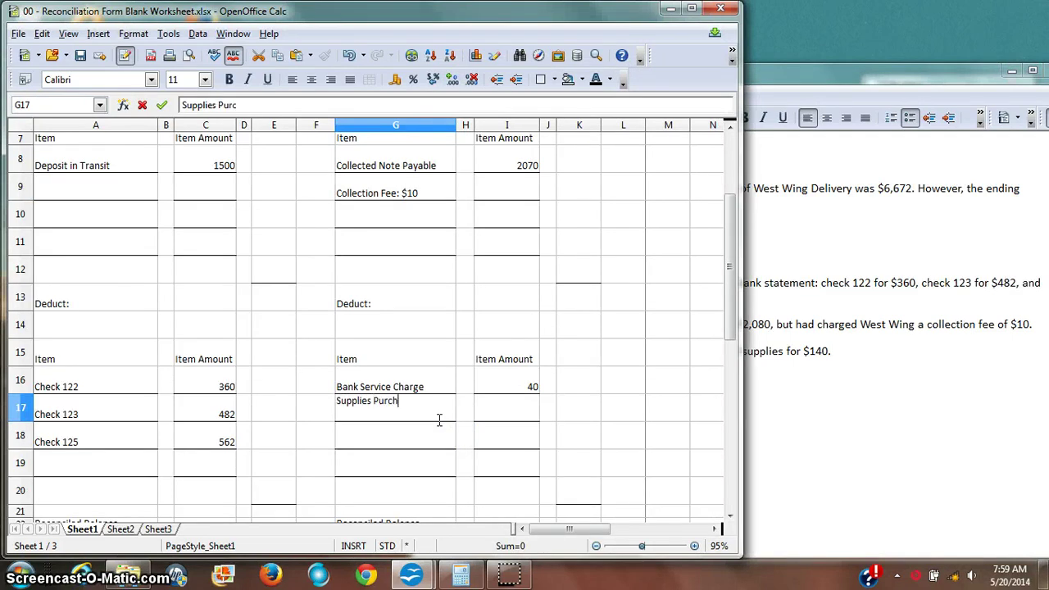
pyautogui.press('Tab')
pyautogui.press('Tab')
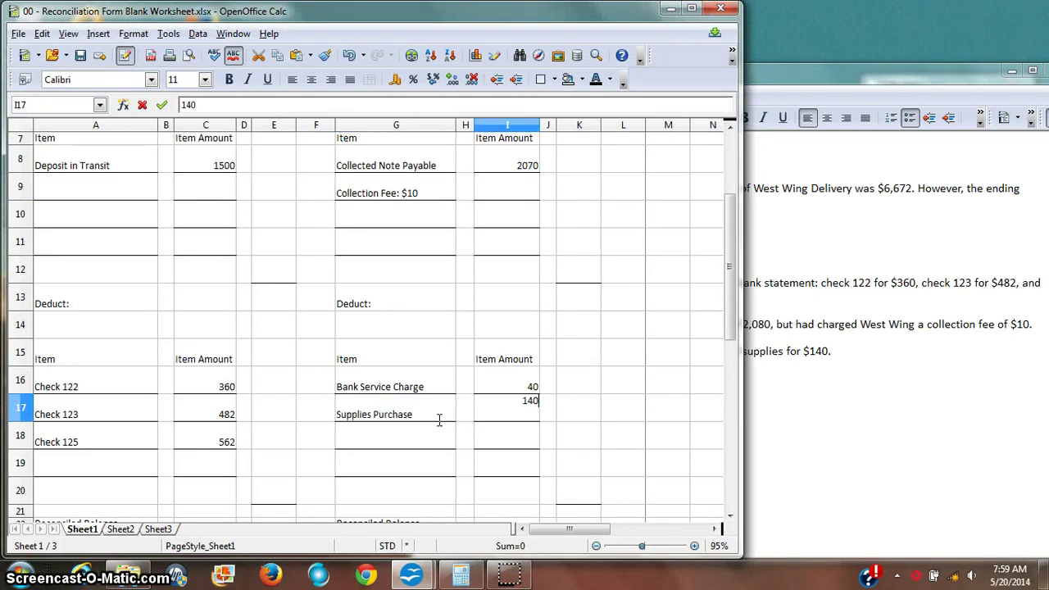
pyautogui.press('Return')
# - Review all the problem's bullets against the worksheet entries, highlighting the whole list, and return to the worksheet
pyautogui.scroll(2, 510, 356)
pyautogui.hotkey('alt', 'Tab')
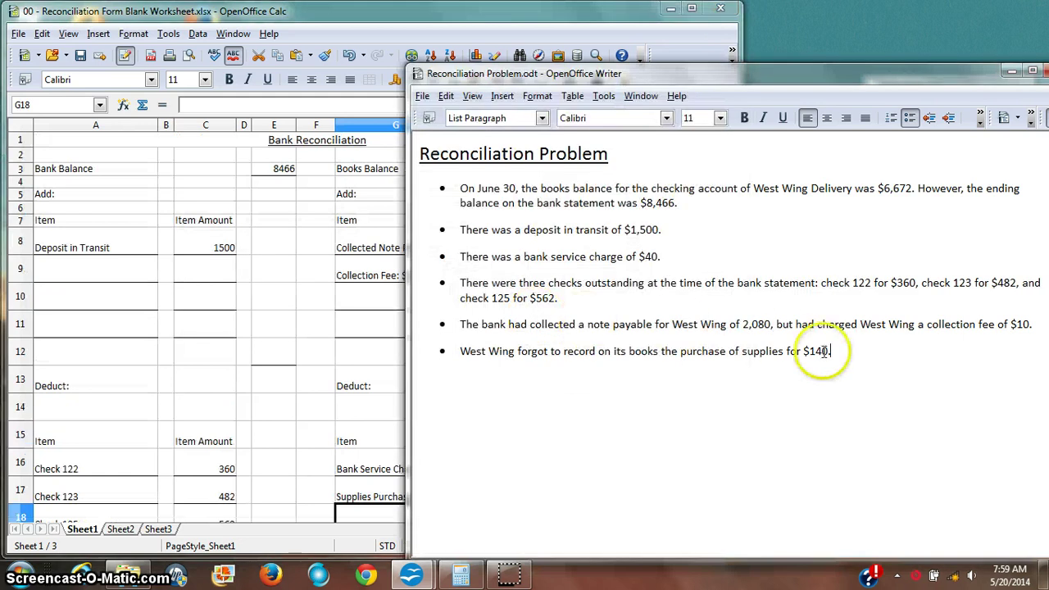
pyautogui.hotkey('alt', 'Tab')
pyautogui.scroll(-1, 281, 238)
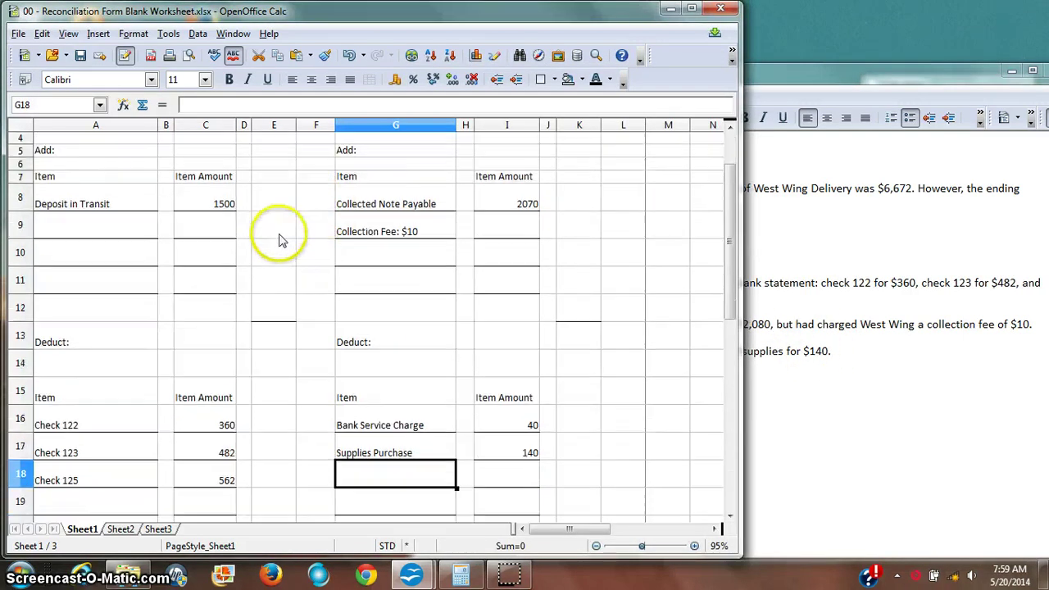
pyautogui.click(955, 303)
pyautogui.moveTo(865, 367); pyautogui.dragTo(424, 177)
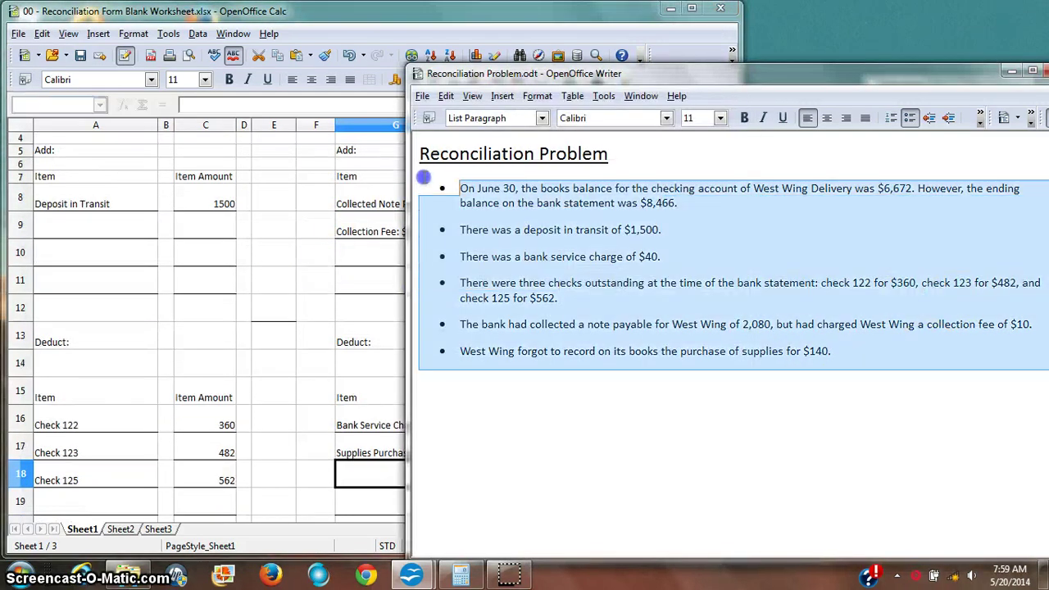
pyautogui.click(270, 227)
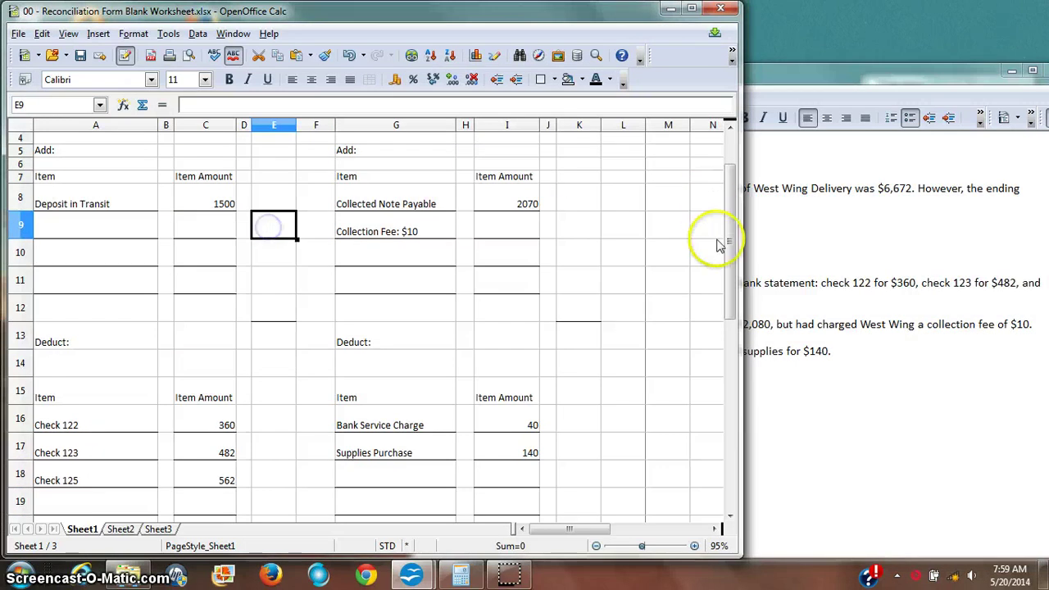
# - Recheck the whole list of bullets in the problem document against the worksheet, highlighting them all, and return to the worksheet
pyautogui.click(935, 353)
pyautogui.click(311, 275)
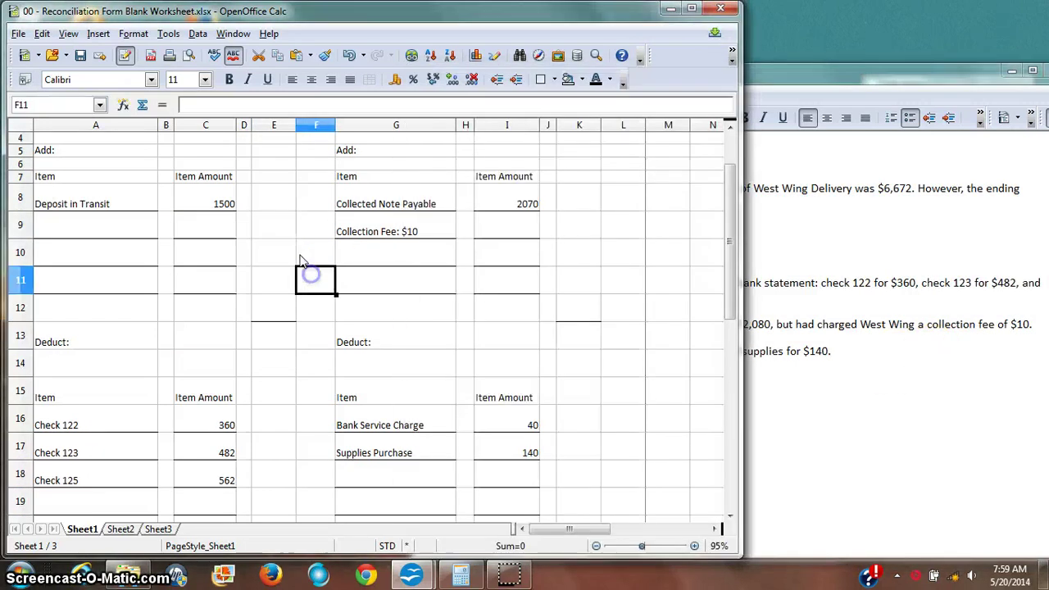
pyautogui.scroll(1, 275, 238)
pyautogui.keyDown('ctrl'); pyautogui.scroll(-2, 274, 246); pyautogui.keyUp('ctrl')
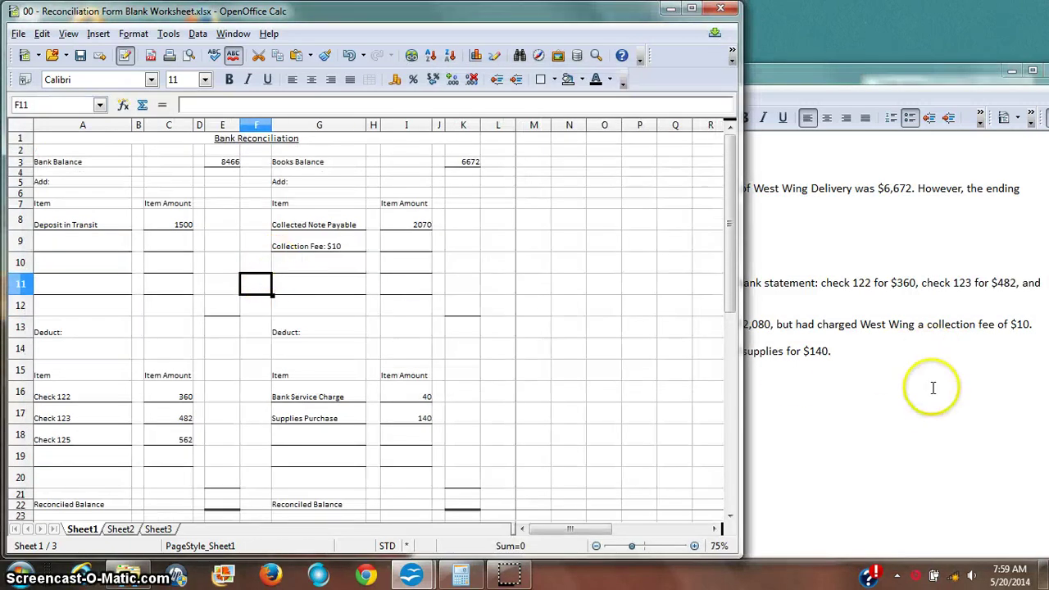
pyautogui.click(933, 388)
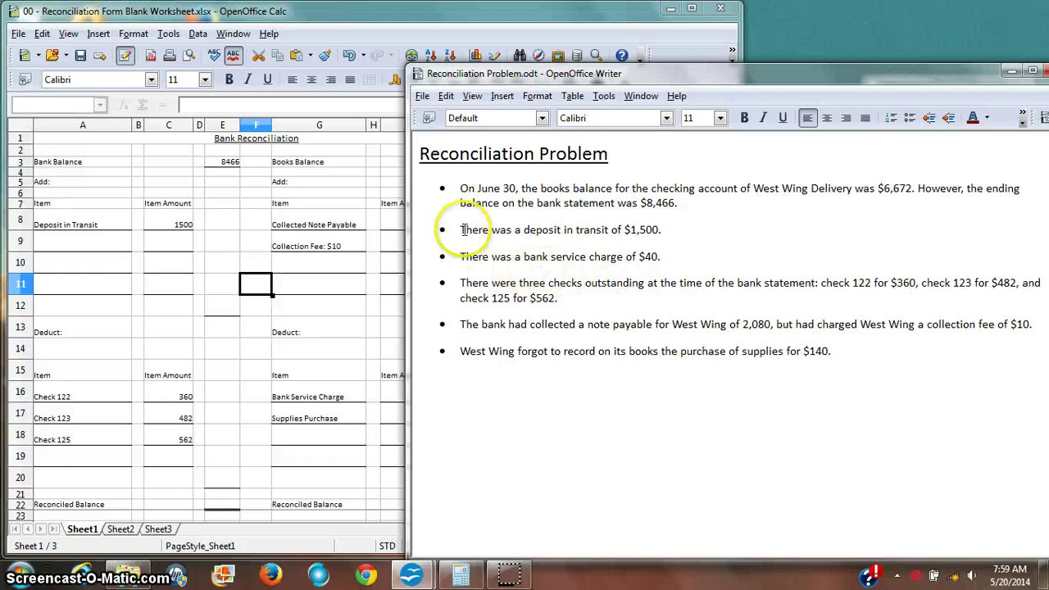
pyautogui.moveTo(457, 189); pyautogui.dragTo(854, 345)
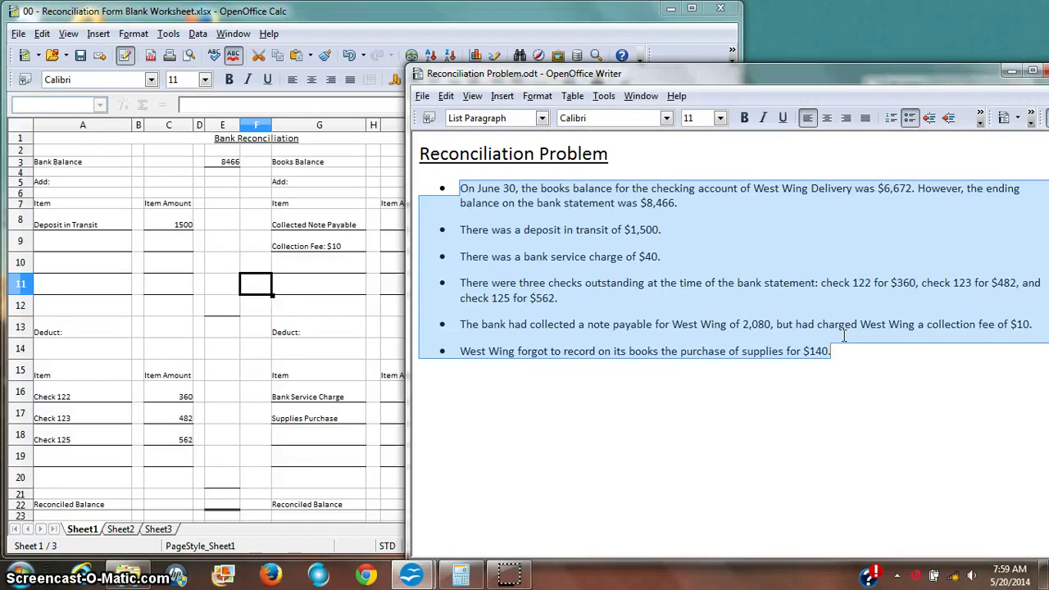
pyautogui.click(246, 218)
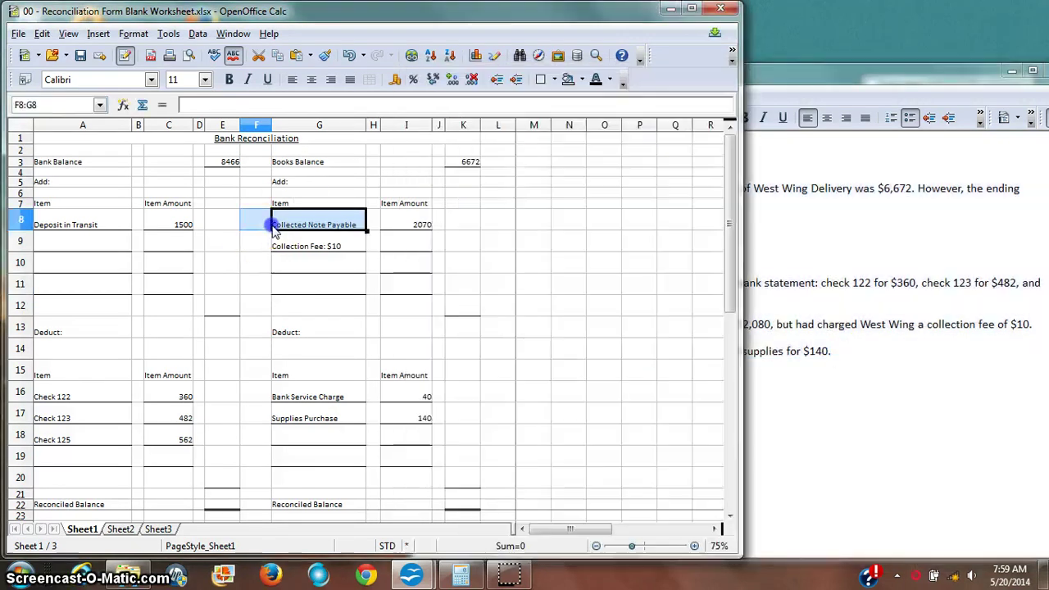
# - Enter the total of the bank-side additions, 1500, in E12
pyautogui.moveTo(246, 220); pyautogui.dragTo(279, 224)
pyautogui.moveTo(223, 162); pyautogui.dragTo(223, 172)
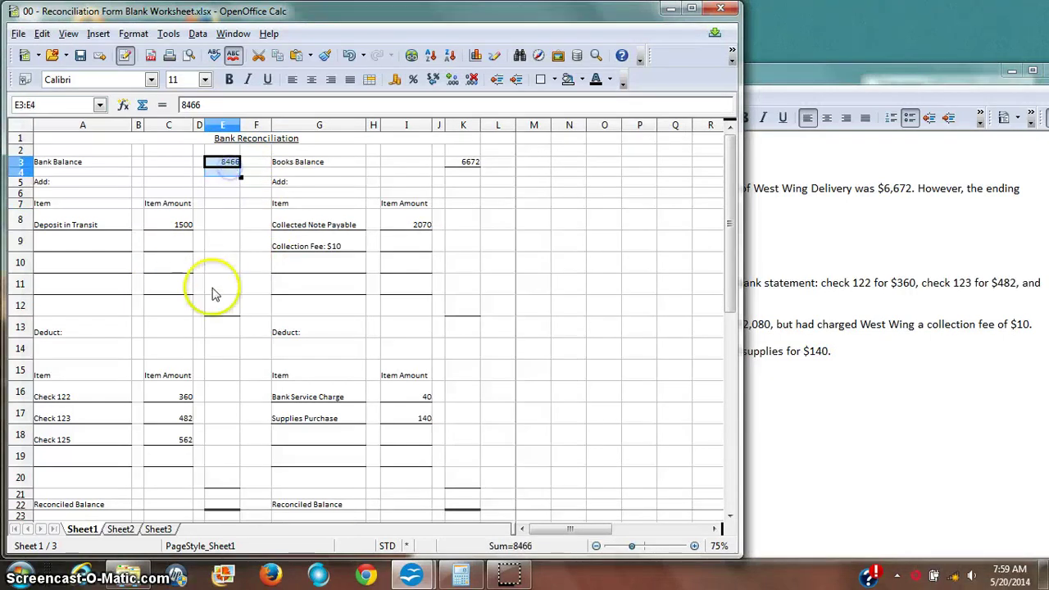
pyautogui.click(230, 307)
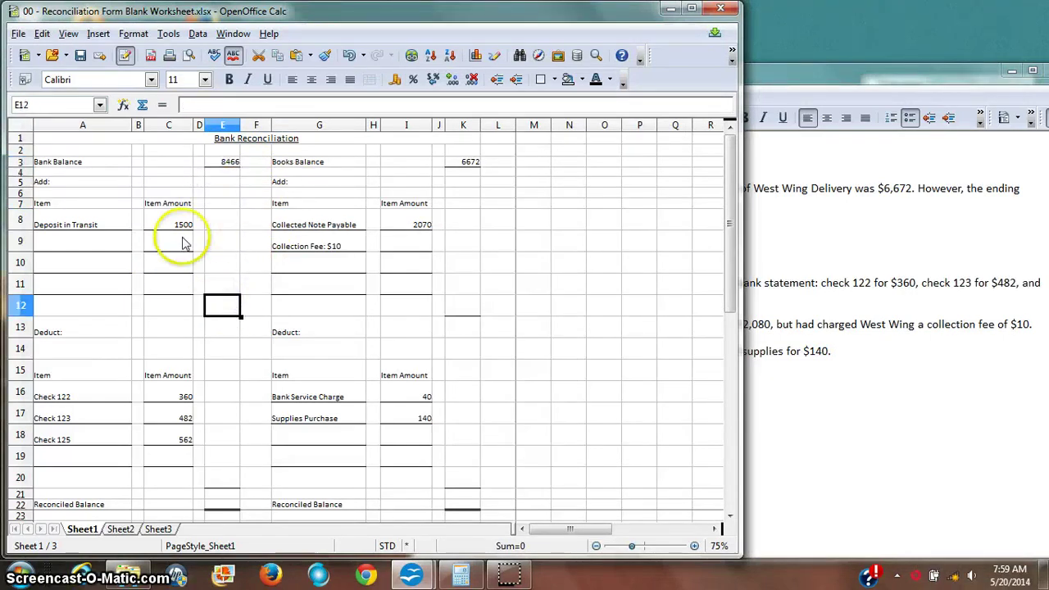
pyautogui.moveTo(161, 218); pyautogui.dragTo(156, 306)
pyautogui.click(229, 304)
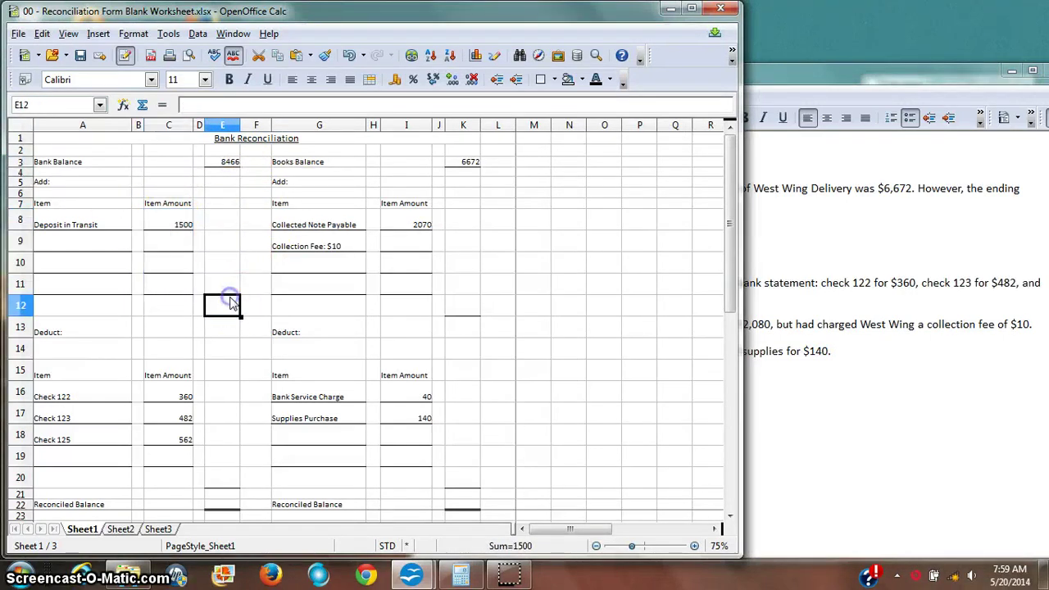
pyautogui.write('15000')
pyautogui.press('BackSpace')
pyautogui.press('Return')
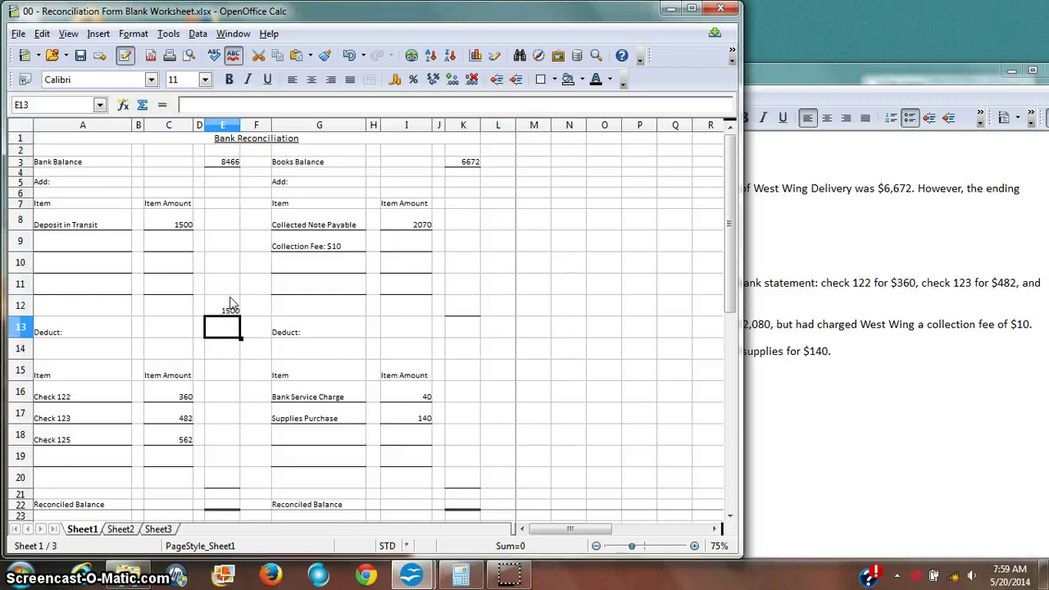
# - Add up the three outstanding checks (360, 482 and 562) in Calculator and enter the bank-side deductions total, 1404, in E20
pyautogui.click(259, 441)
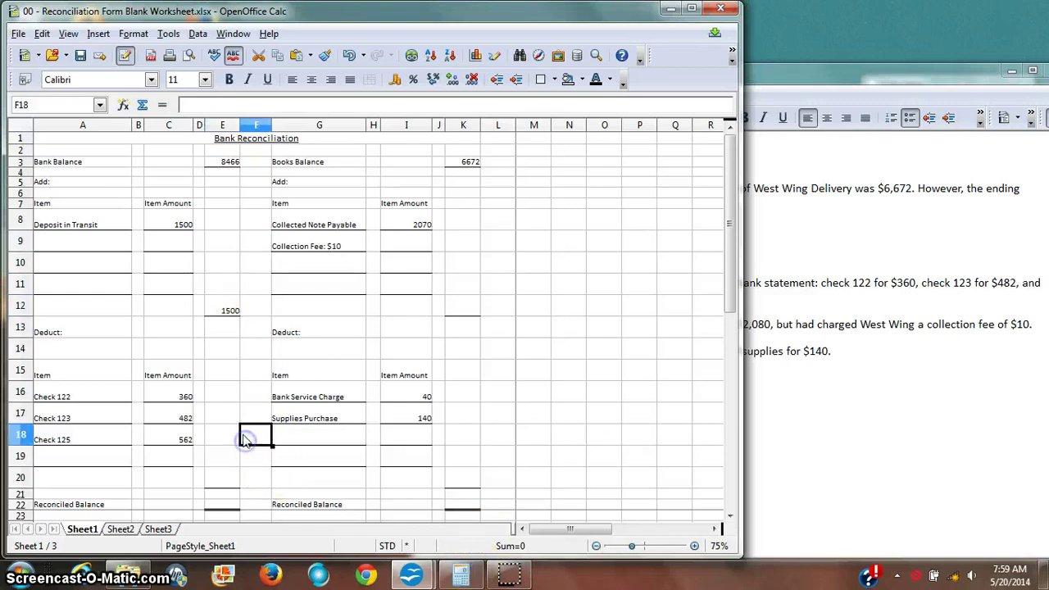
pyautogui.scroll(-2, 246, 426)
pyautogui.scroll(3, 246, 456)
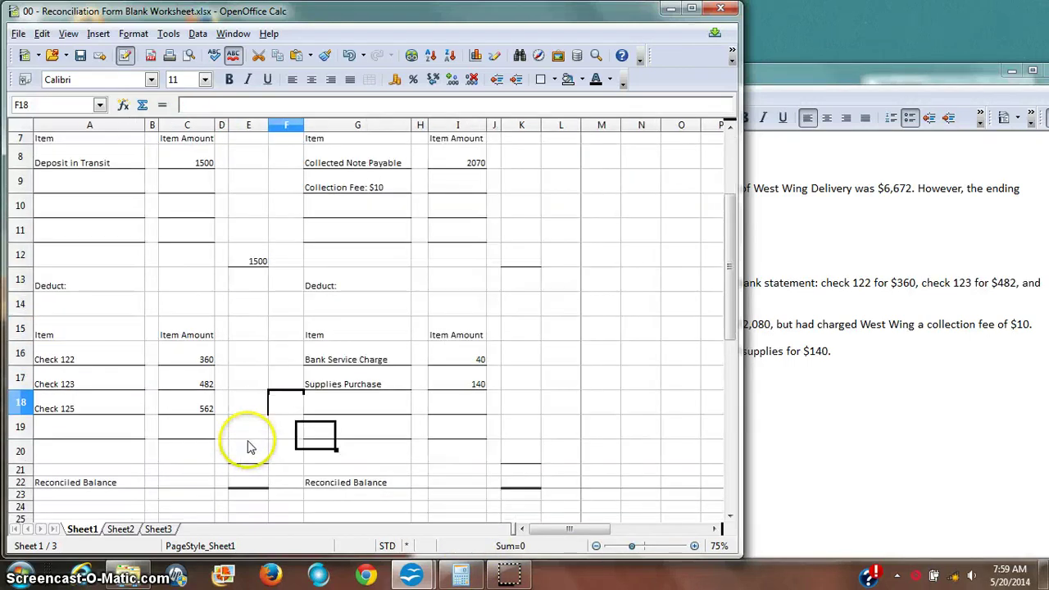
pyautogui.scroll(1, 292, 441)
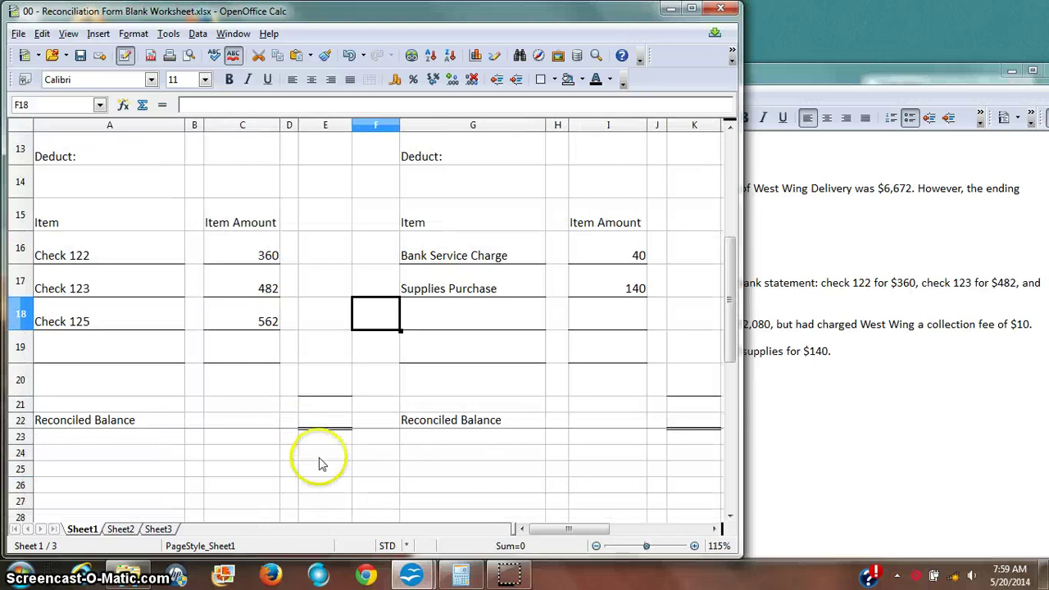
pyautogui.click(460, 574)
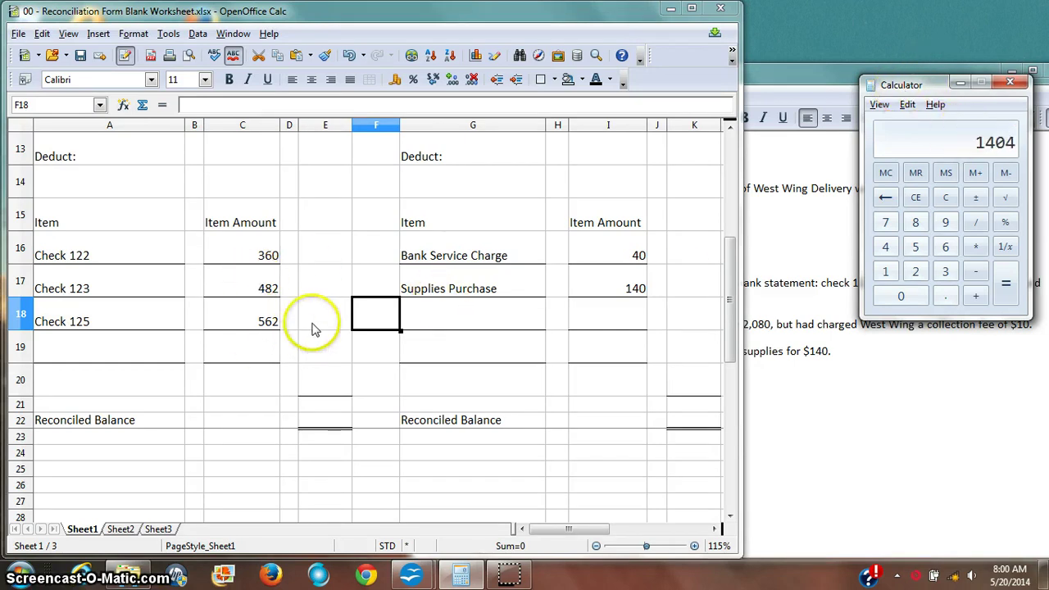
pyautogui.click(312, 377)
pyautogui.write('1404')
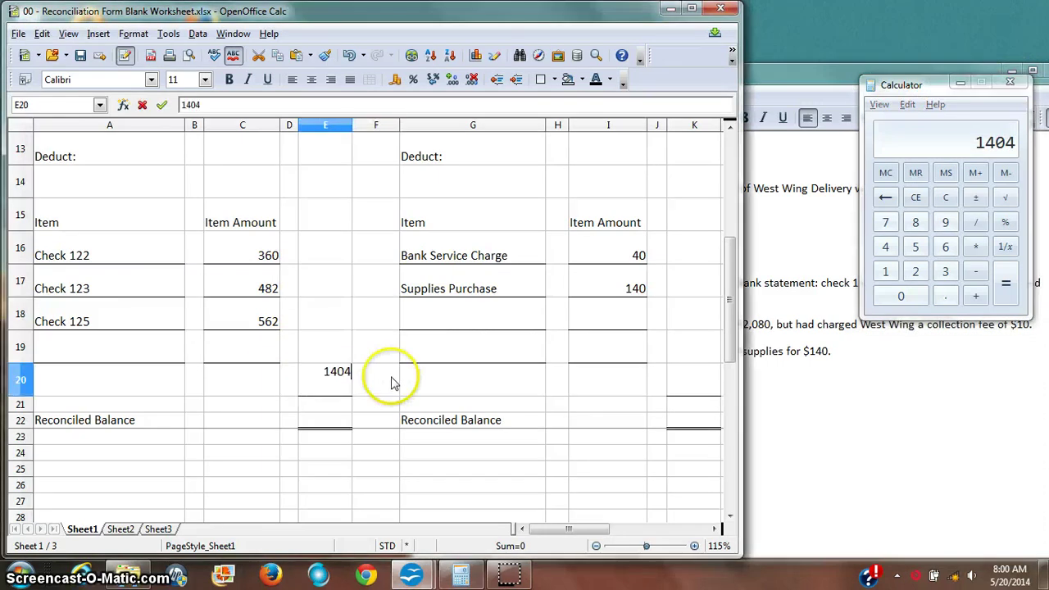
pyautogui.press('Return')
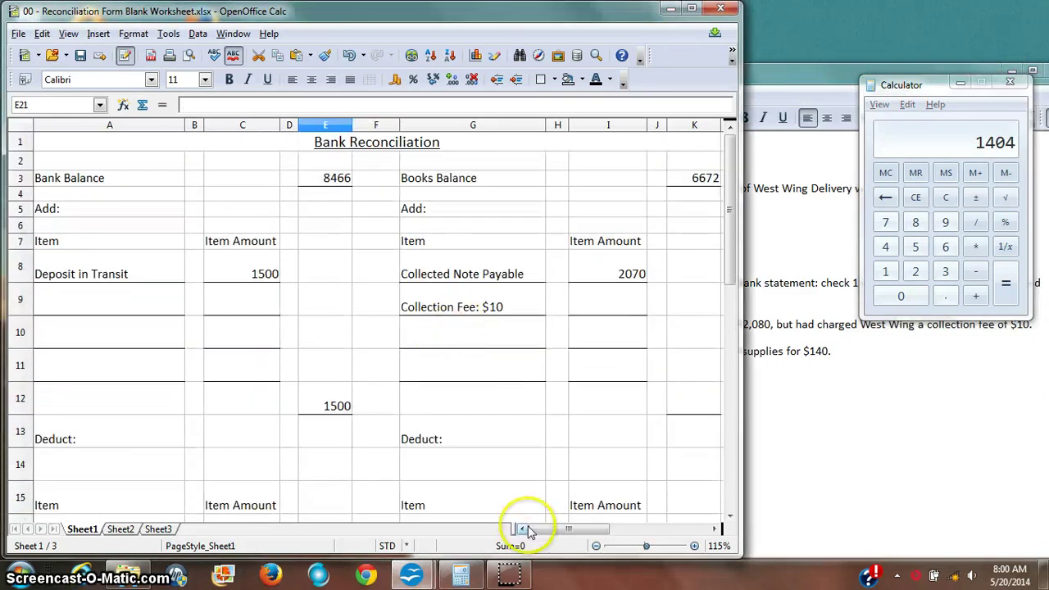
# - Enter the total of the books-side additions, 2070, in K12
pyautogui.moveTo(544, 529); pyautogui.dragTo(570, 530)
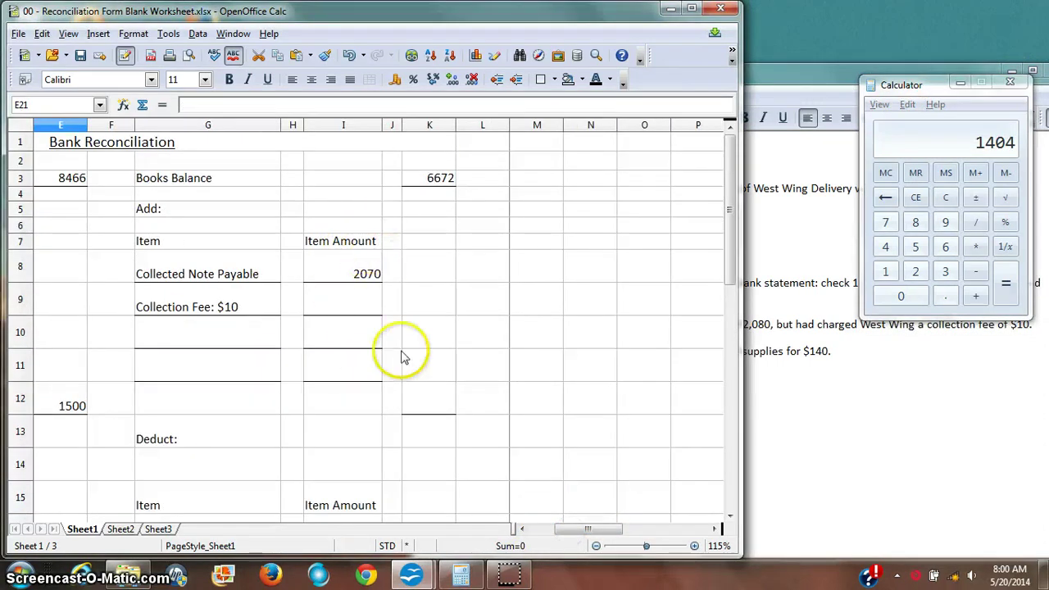
pyautogui.click(426, 397)
pyautogui.write('2070')
pyautogui.press('Return')
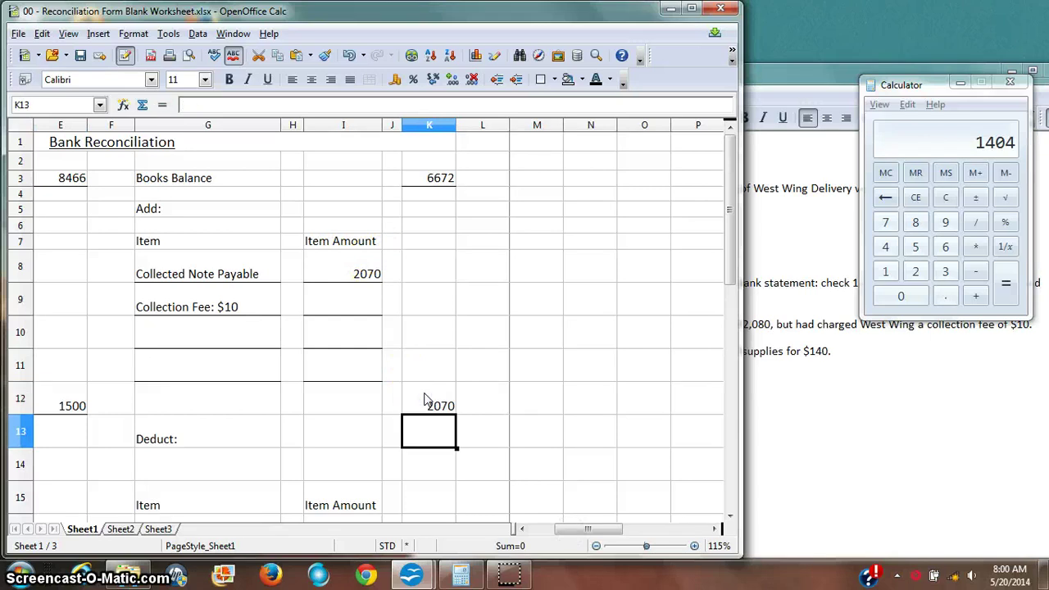
# - Enter the total of the books-side deductions, the bank service charge plus the supplies purchase, as 180 in K20
pyautogui.scroll(-3, 429, 376)
pyautogui.click(351, 361)
pyautogui.moveTo(350, 361); pyautogui.dragTo(364, 378)
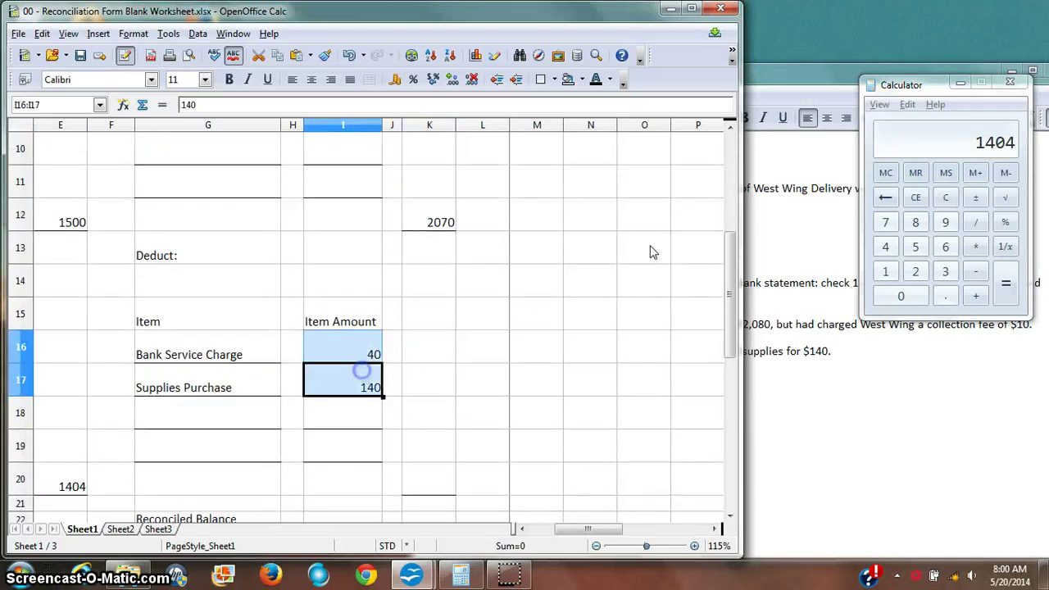
pyautogui.click(430, 476)
pyautogui.write('180')
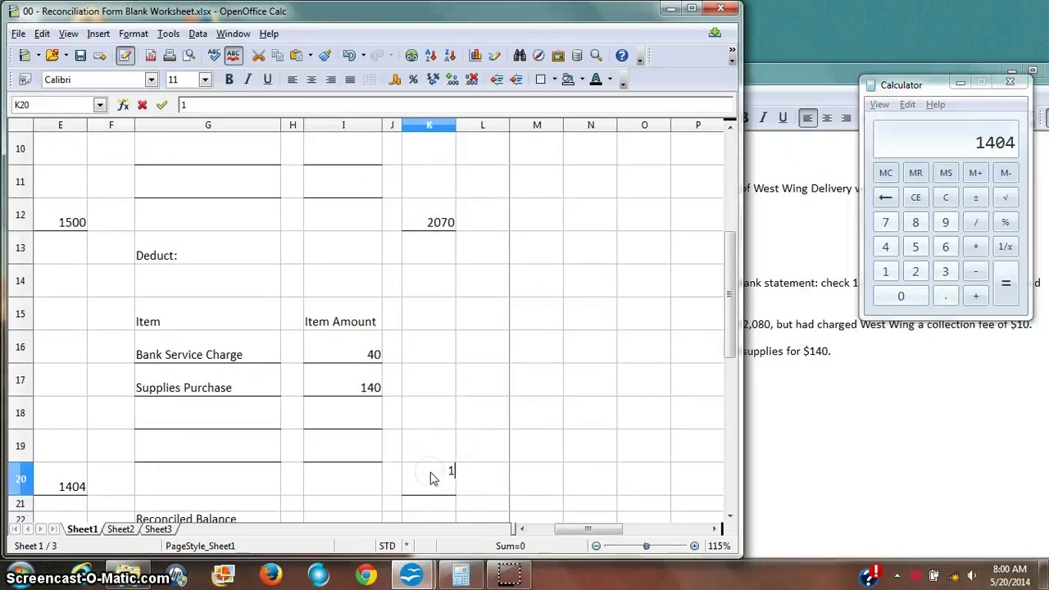
pyautogui.press('Return')
# - Switch to Calculator and compute the bank side's reconciled balance as 8466 + 1500 - 1404
pyautogui.scroll(-2, 530, 485)
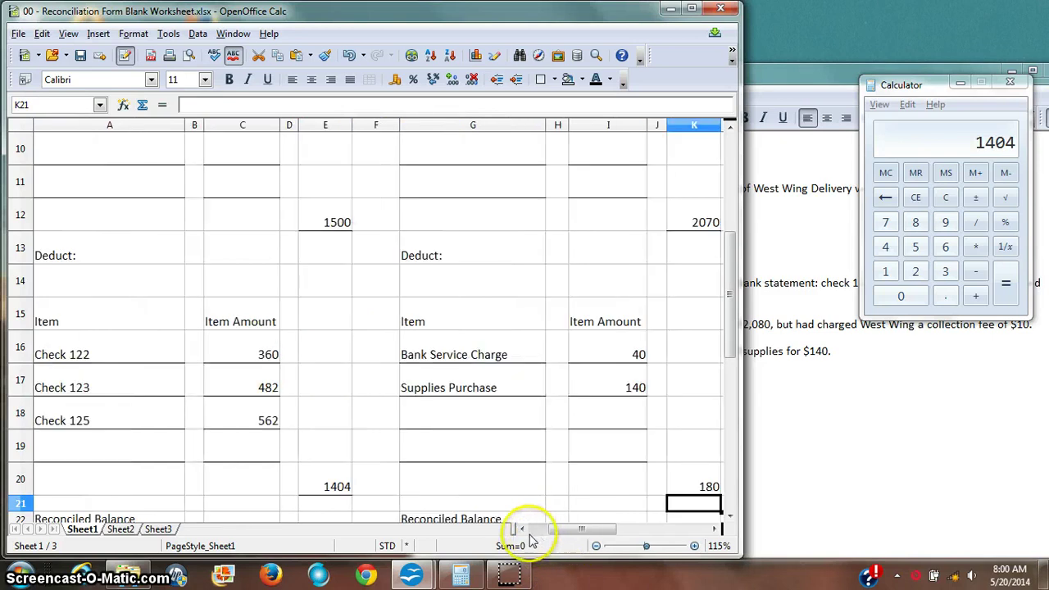
pyautogui.scroll(3, 390, 420)
pyautogui.scroll(-2, 351, 363)
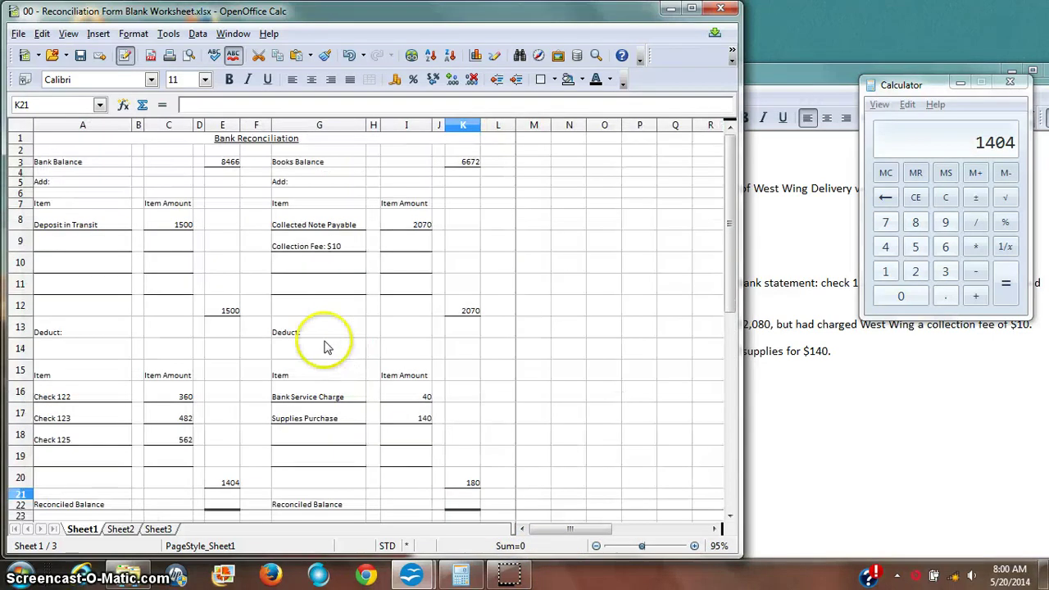
pyautogui.click(917, 85)
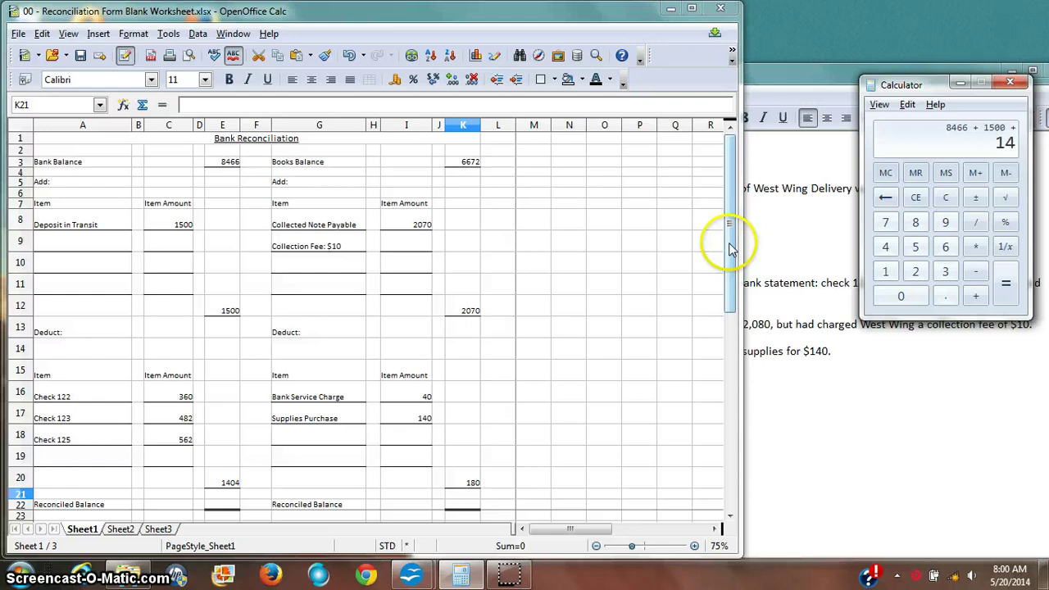
pyautogui.press('-')
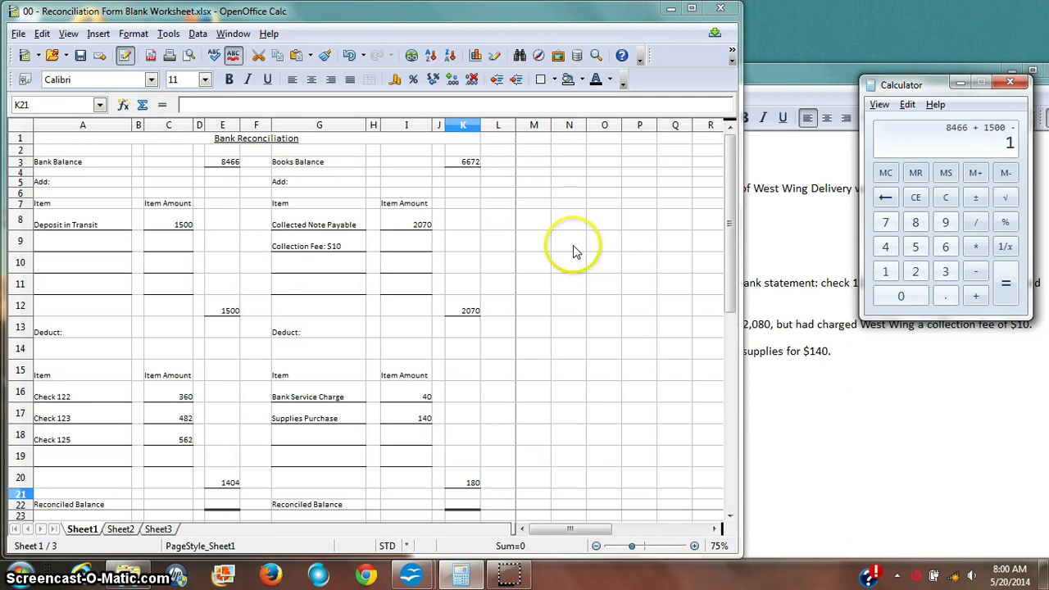
pyautogui.write('4')
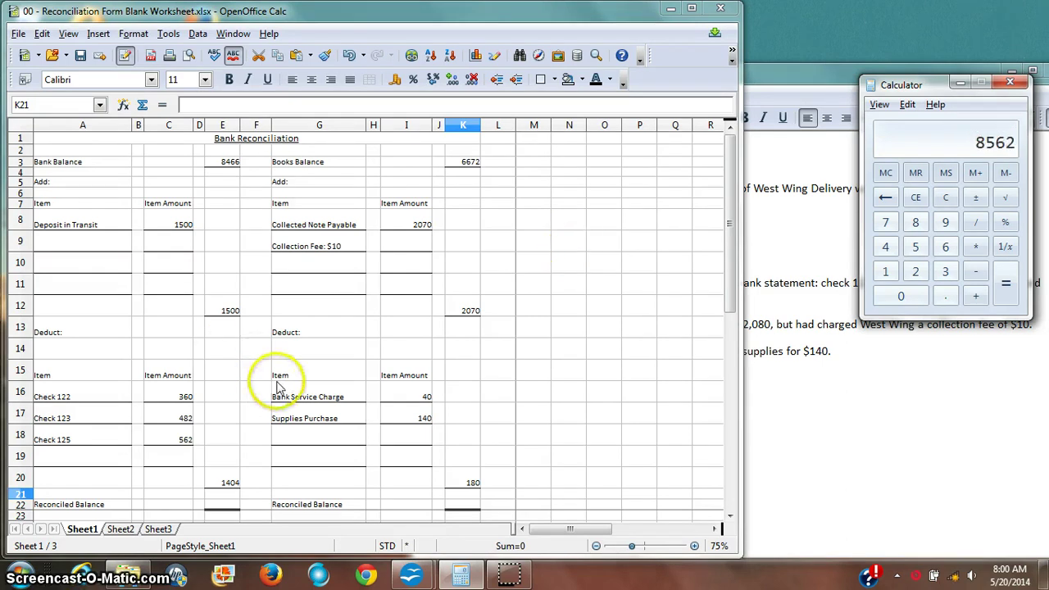
# - Enter 8562 as the bank side's reconciled balance in E22 of the worksheet
pyautogui.click(278, 381)
pyautogui.scroll(-3, 242, 418)
pyautogui.click(230, 389)
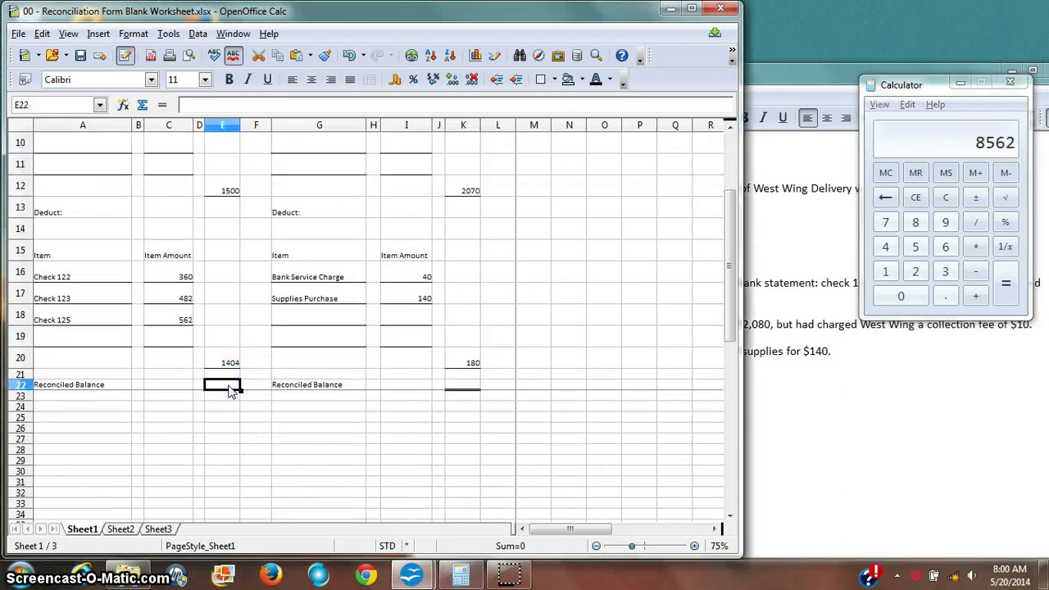
pyautogui.write('8562')
pyautogui.press('Return')
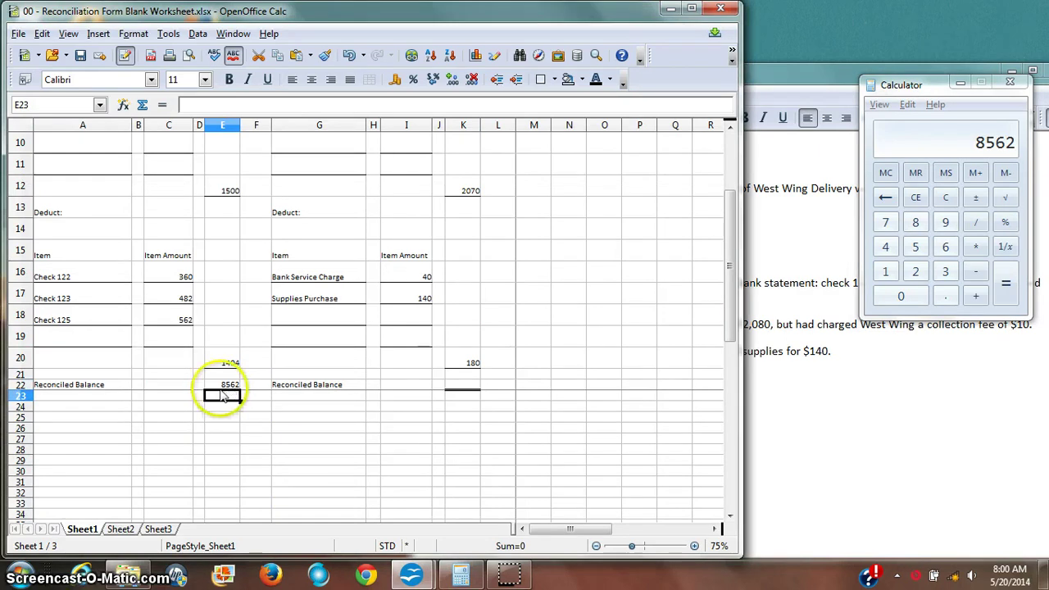
# - Compute the books side's reconciled balance in Calculator as 6672 + 2070 - 180
pyautogui.scroll(3, 250, 344)
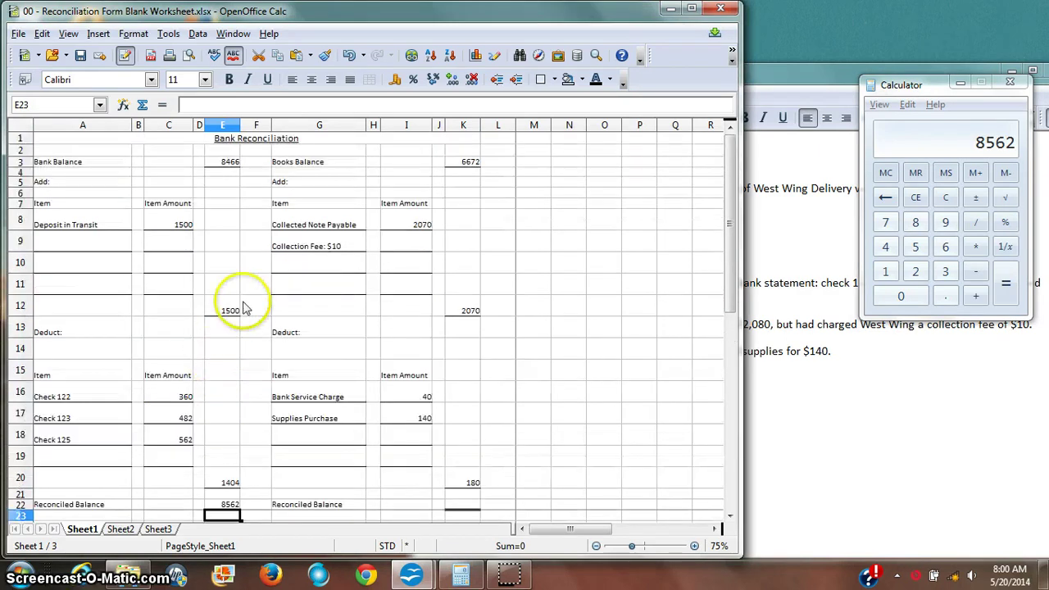
pyautogui.click(492, 193)
pyautogui.click(994, 212)
pyautogui.click(948, 200)
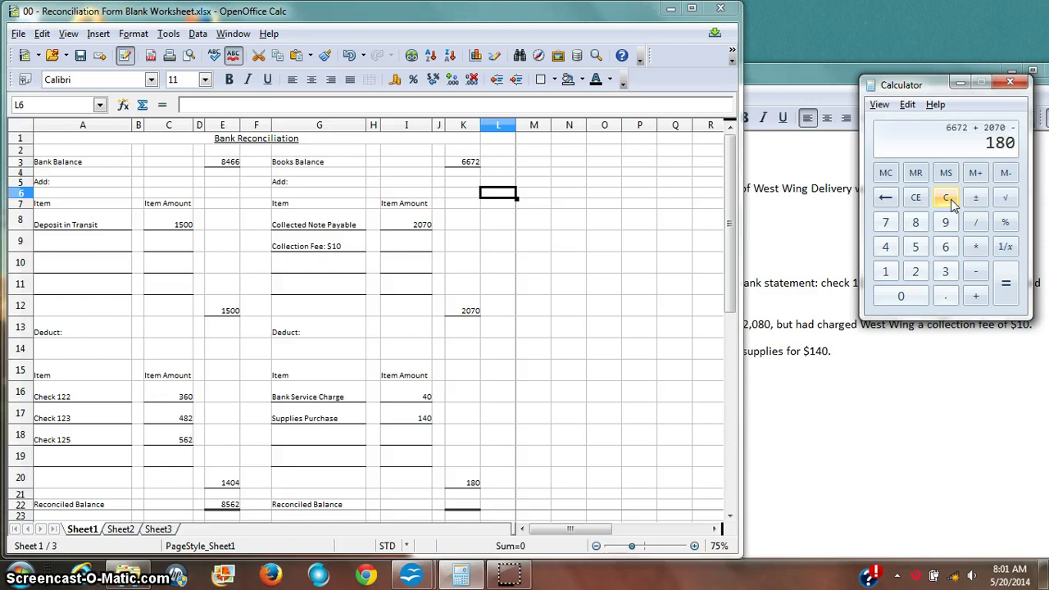
# - Enter 8562 as the books side's reconciled balance in K22 of the worksheet
pyautogui.click(583, 373)
pyautogui.scroll(-2, 561, 379)
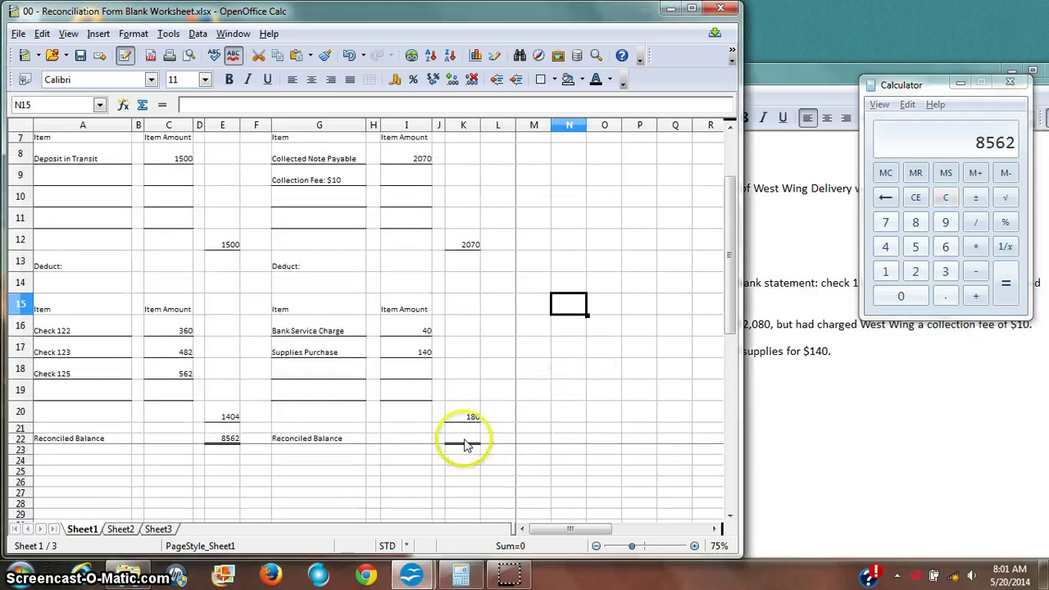
pyautogui.click(463, 440)
pyautogui.write('8562')
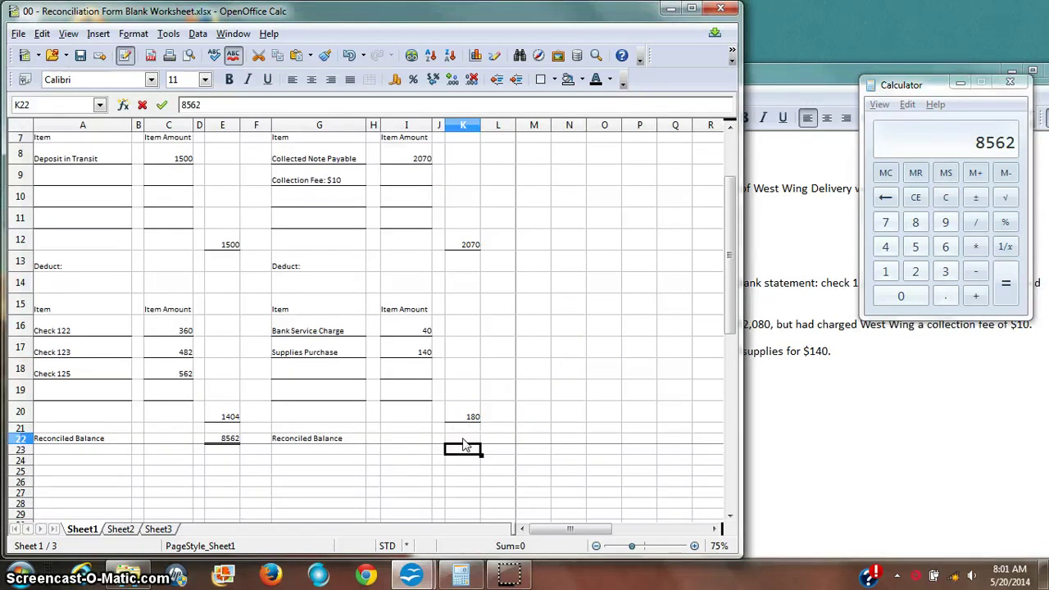
# - Review the worksheet from the starting balances down and compare the bank and books reconciled balances in row 22, highlighting each
pyautogui.keyDown('ctrl'); pyautogui.scroll(2, 463, 443); pyautogui.keyUp('ctrl')
pyautogui.scroll(2, 437, 471)
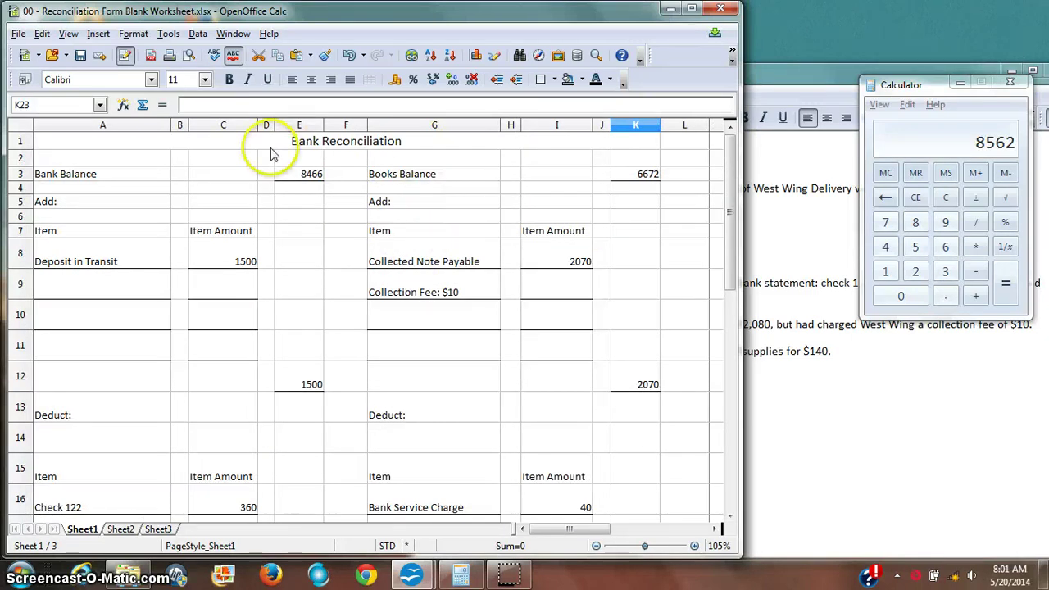
pyautogui.moveTo(250, 148); pyautogui.dragTo(552, 155)
pyautogui.click(434, 185)
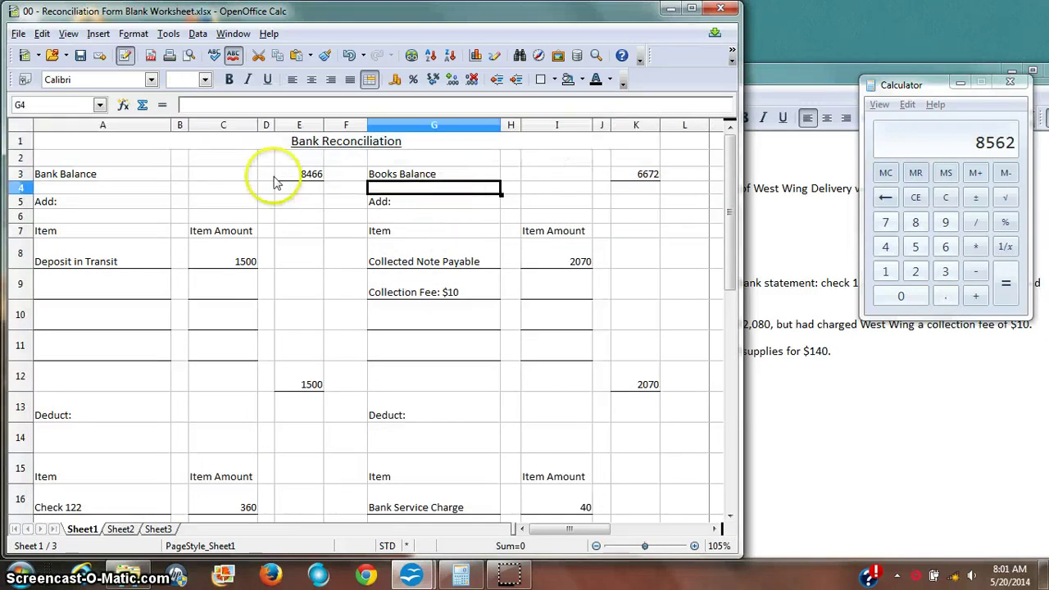
pyautogui.scroll(-2, 312, 188)
pyautogui.scroll(-4, 311, 189)
pyautogui.scroll(6, 340, 279)
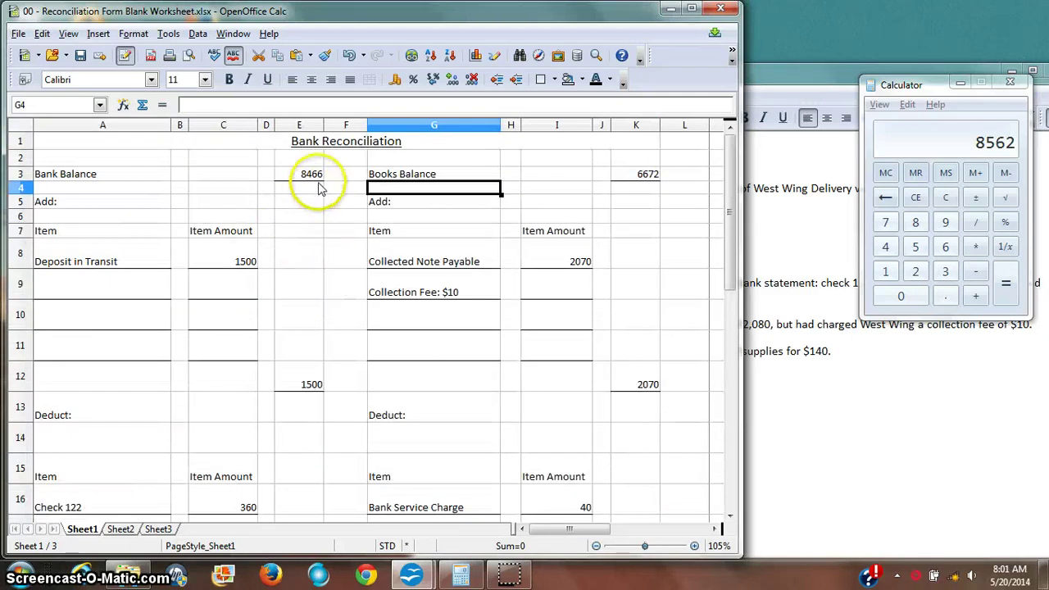
pyautogui.scroll(-4, 312, 213)
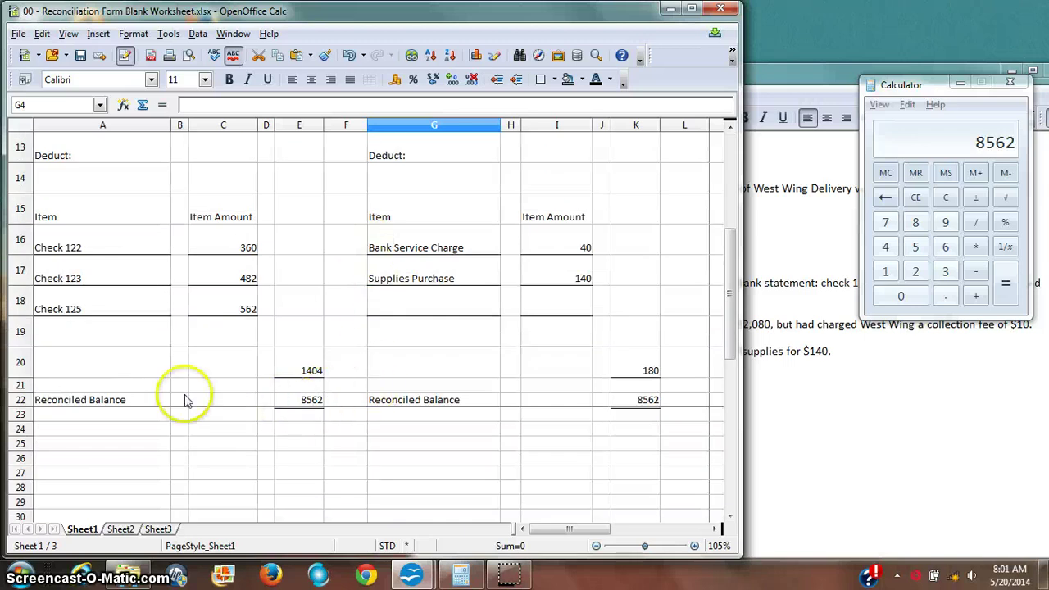
pyautogui.moveTo(129, 400); pyautogui.dragTo(312, 400)
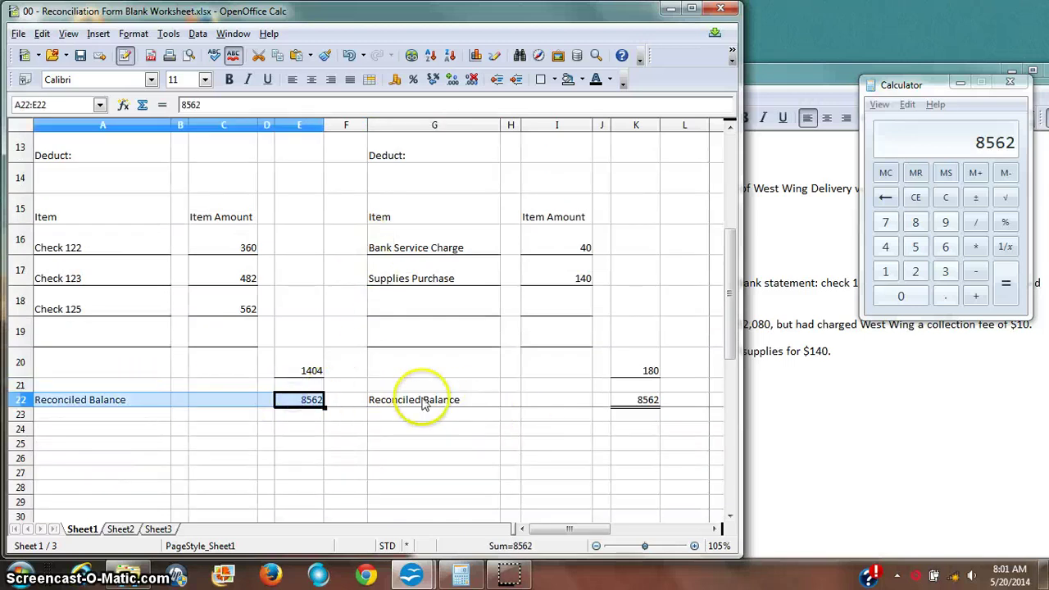
pyautogui.moveTo(417, 391); pyautogui.dragTo(628, 403)
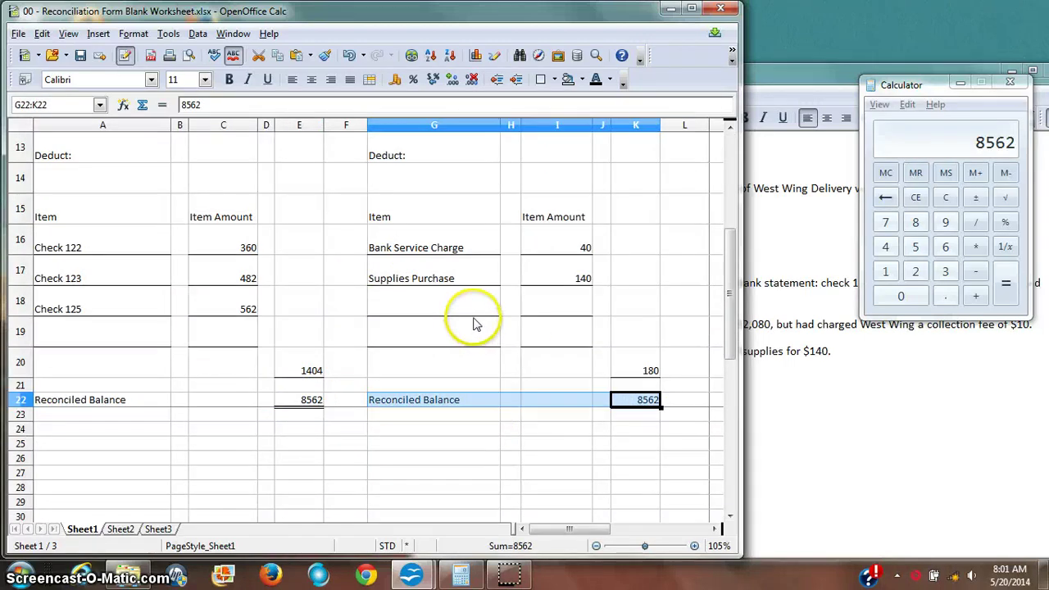
pyautogui.scroll(3, 443, 313)
pyautogui.scroll(-7, 443, 313)
pyautogui.scroll(1, 450, 333)
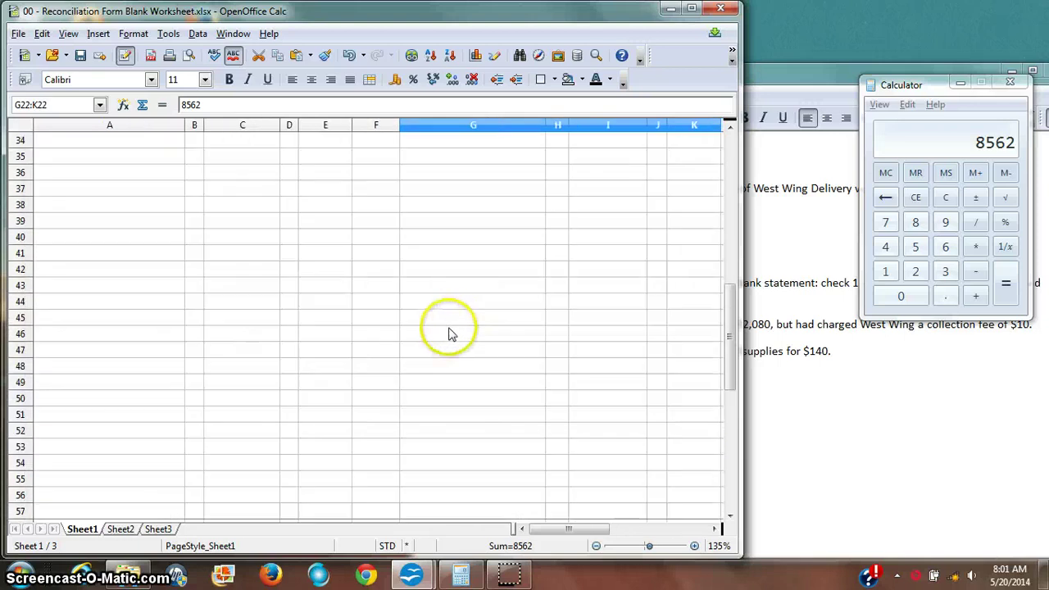
pyautogui.scroll(-2, 451, 328)
pyautogui.scroll(10, 450, 281)
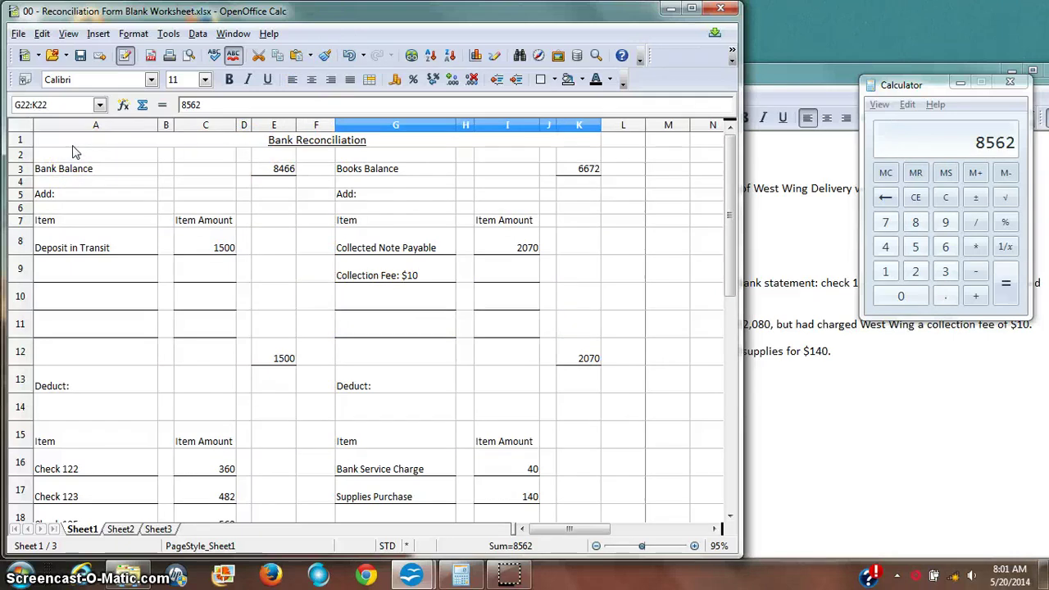
pyautogui.click(549, 144)
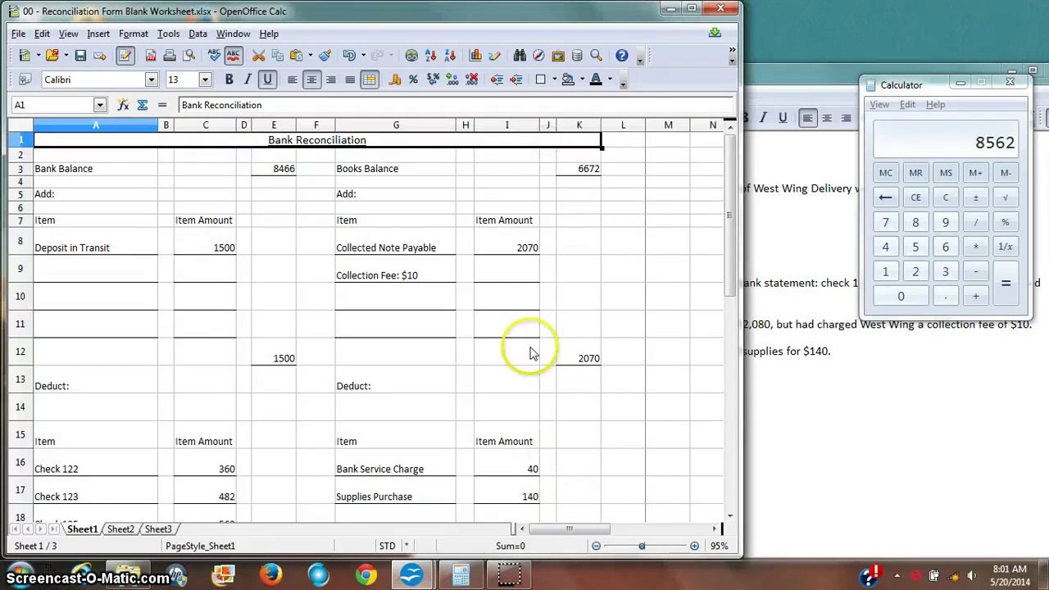